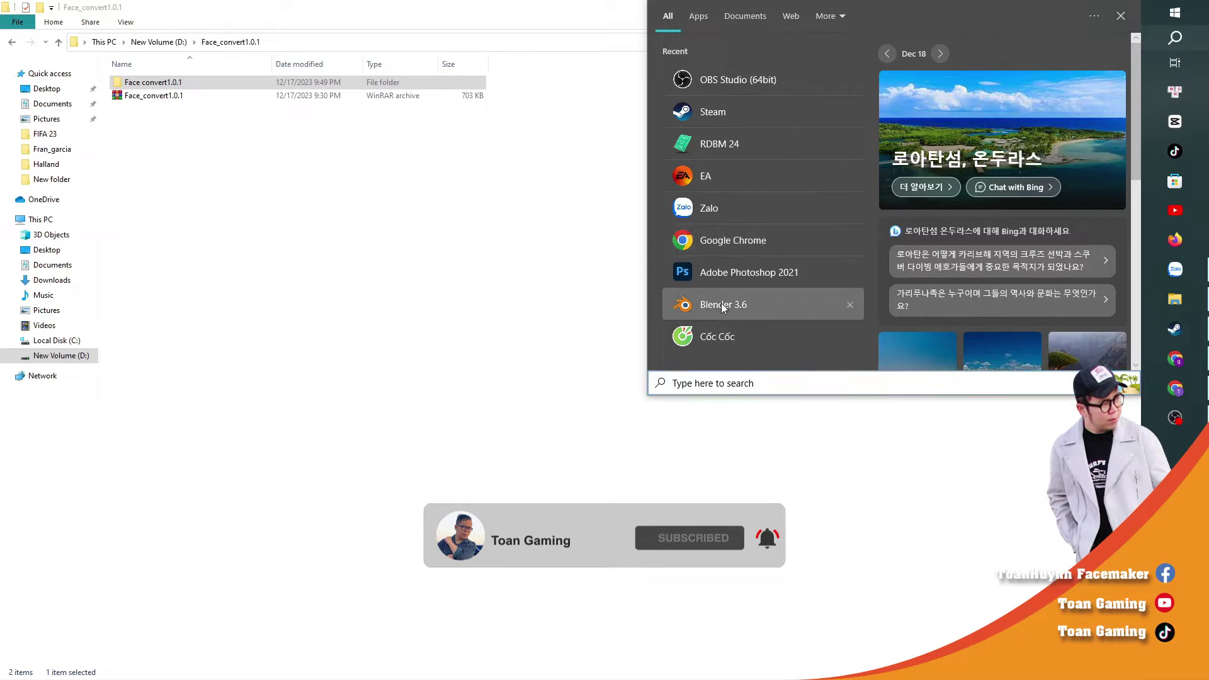
Step: Launch Blender 3.6 and delete the default camera, cube and light from the scene
click(722, 303)
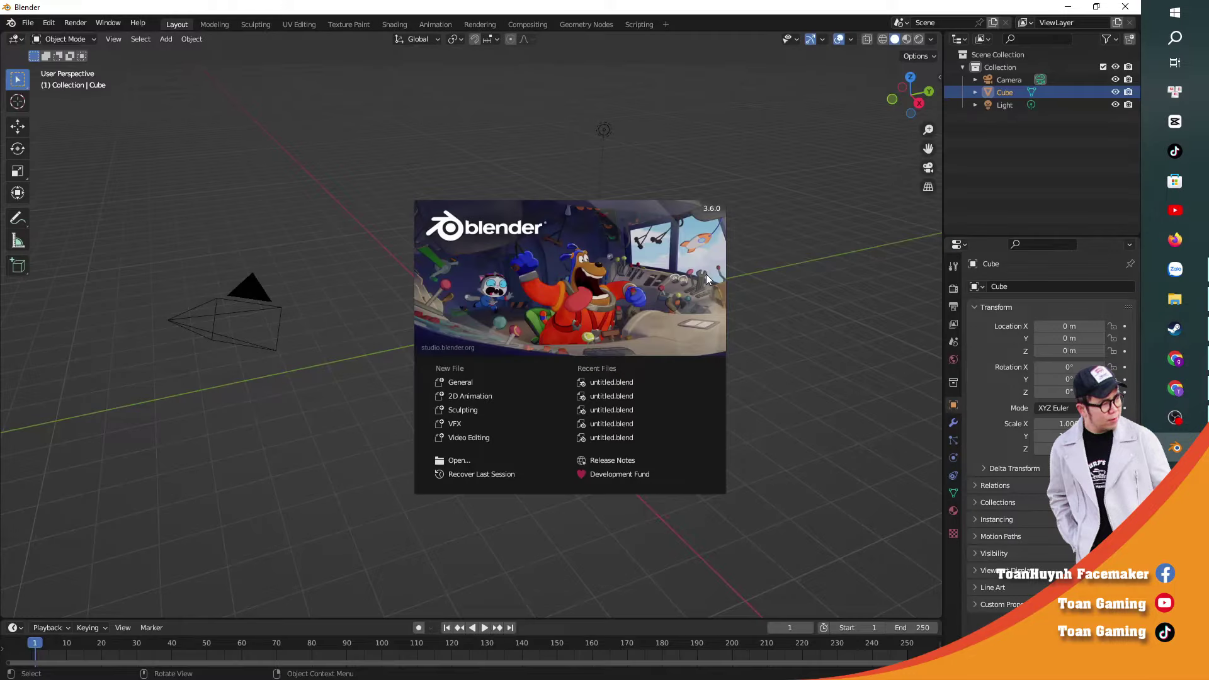
click(996, 104)
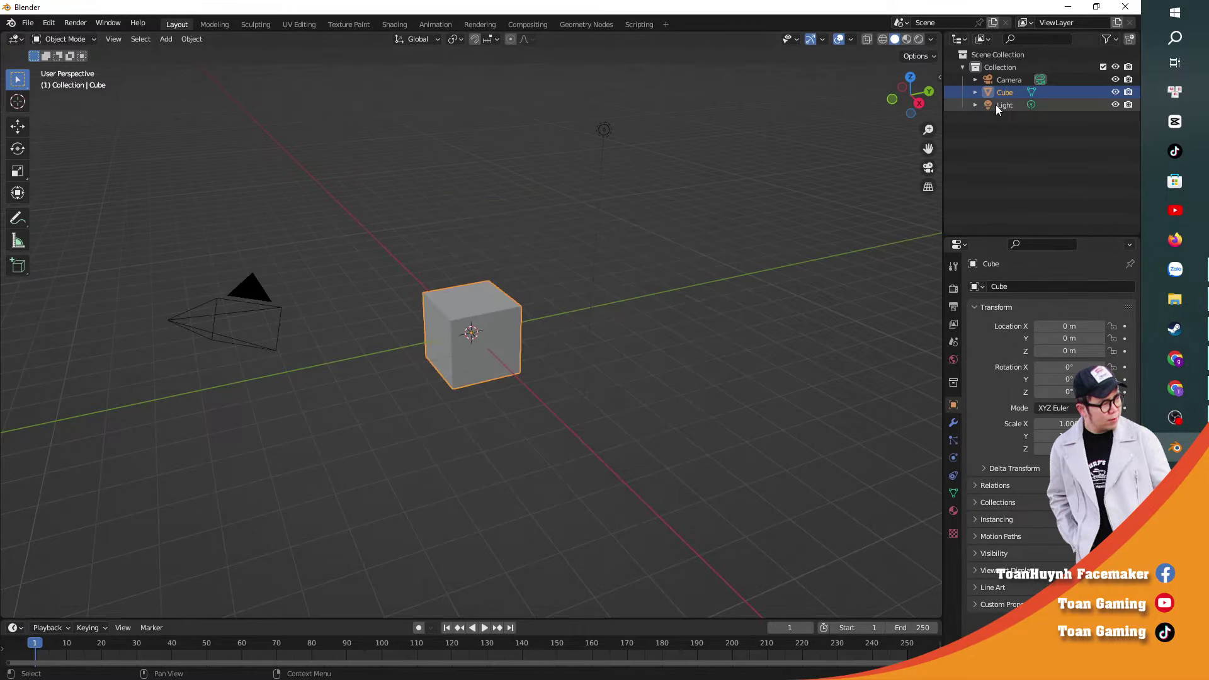
click(1010, 79)
shift+click(1006, 105)
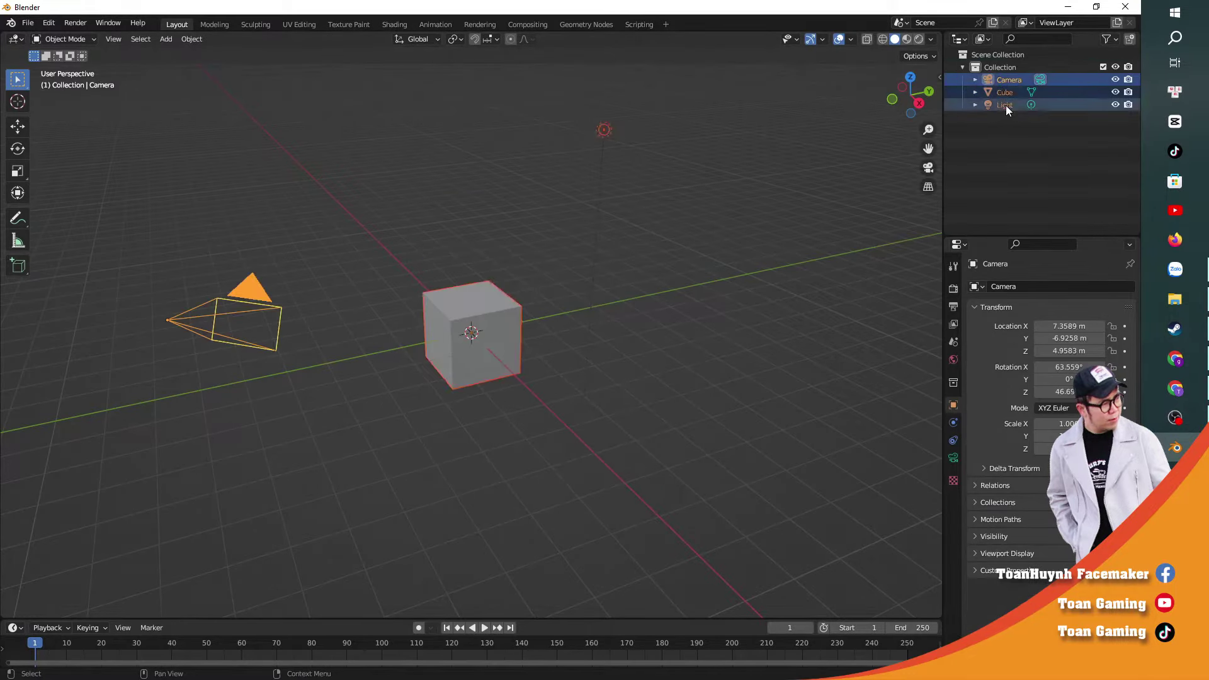
right_click(1006, 105)
click(984, 150)
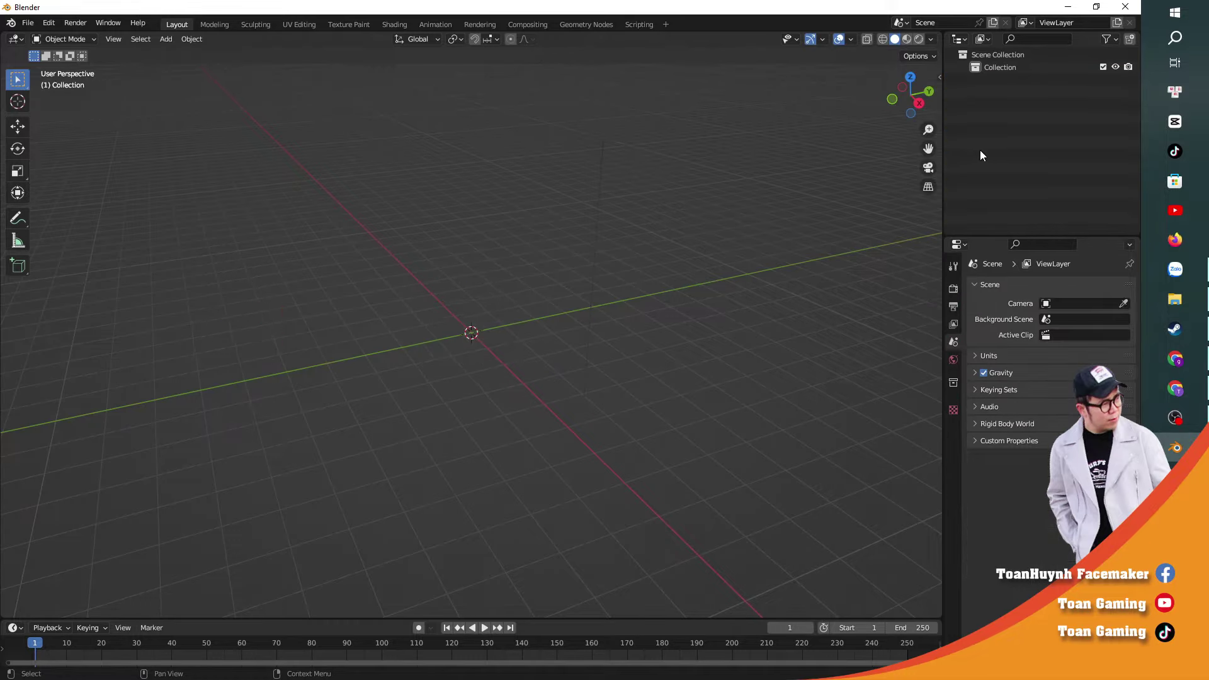
Step: Install the add-on fifa_fc_tool_1.0.1.zip from D:\Face_convert1.0.1\Face convert1.0.1 through the Blender preferences
click(50, 23)
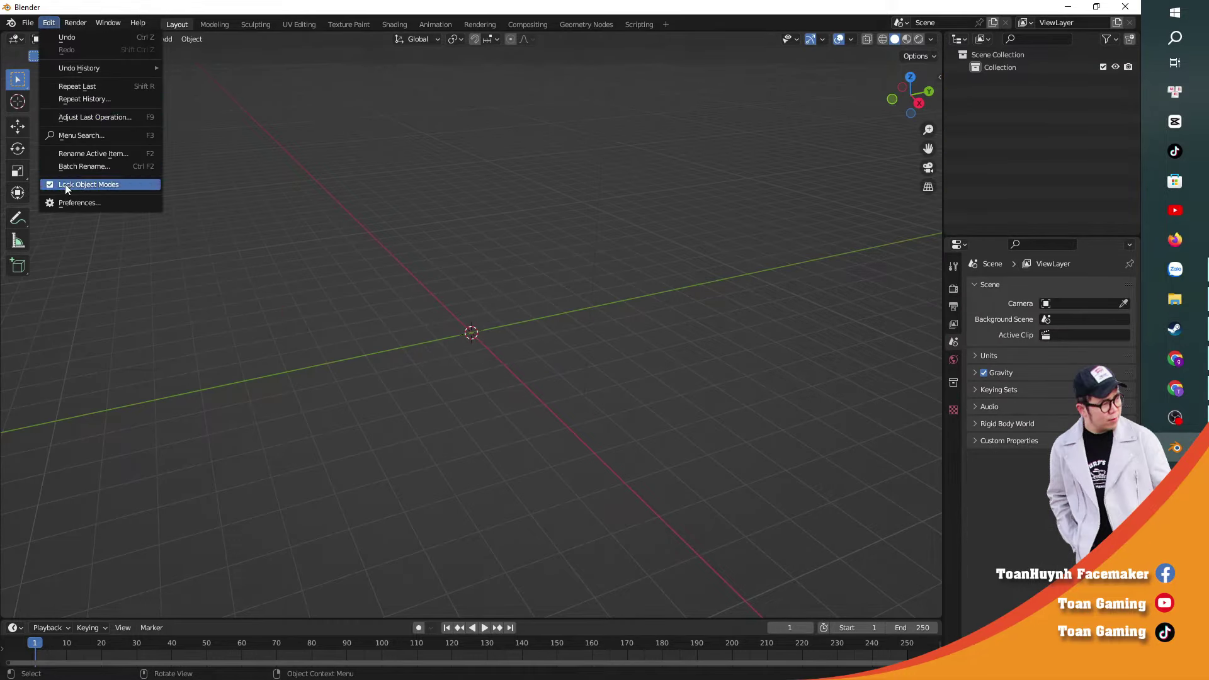
click(63, 201)
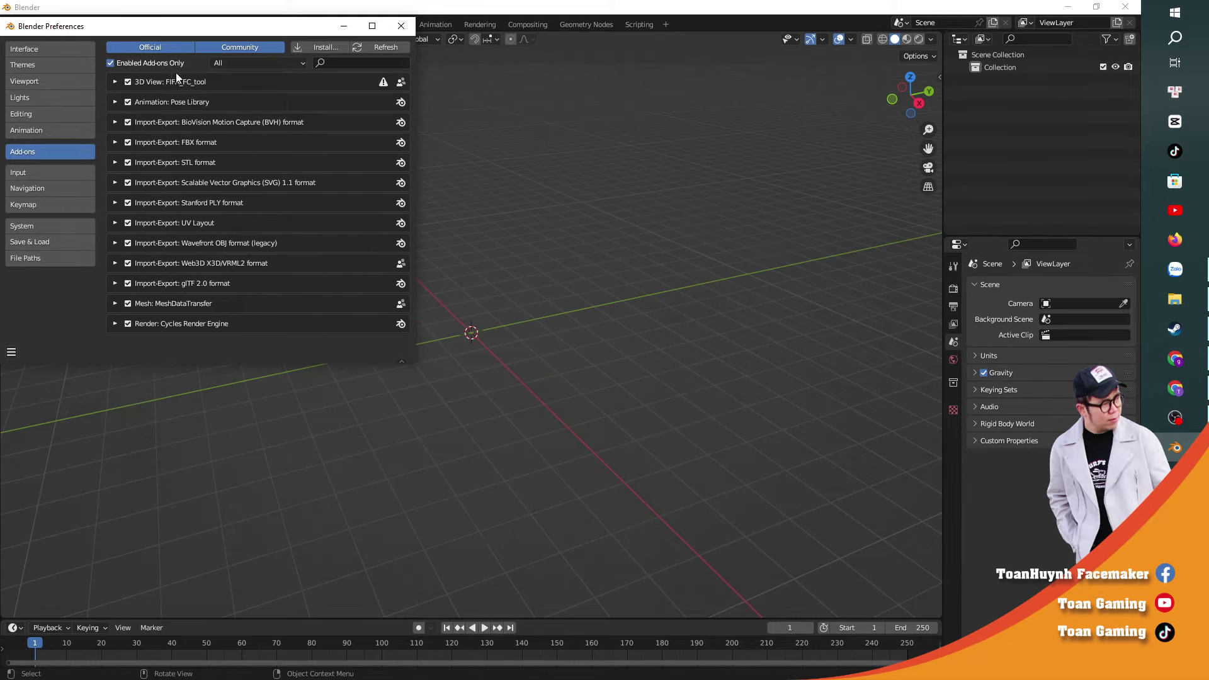
click(334, 47)
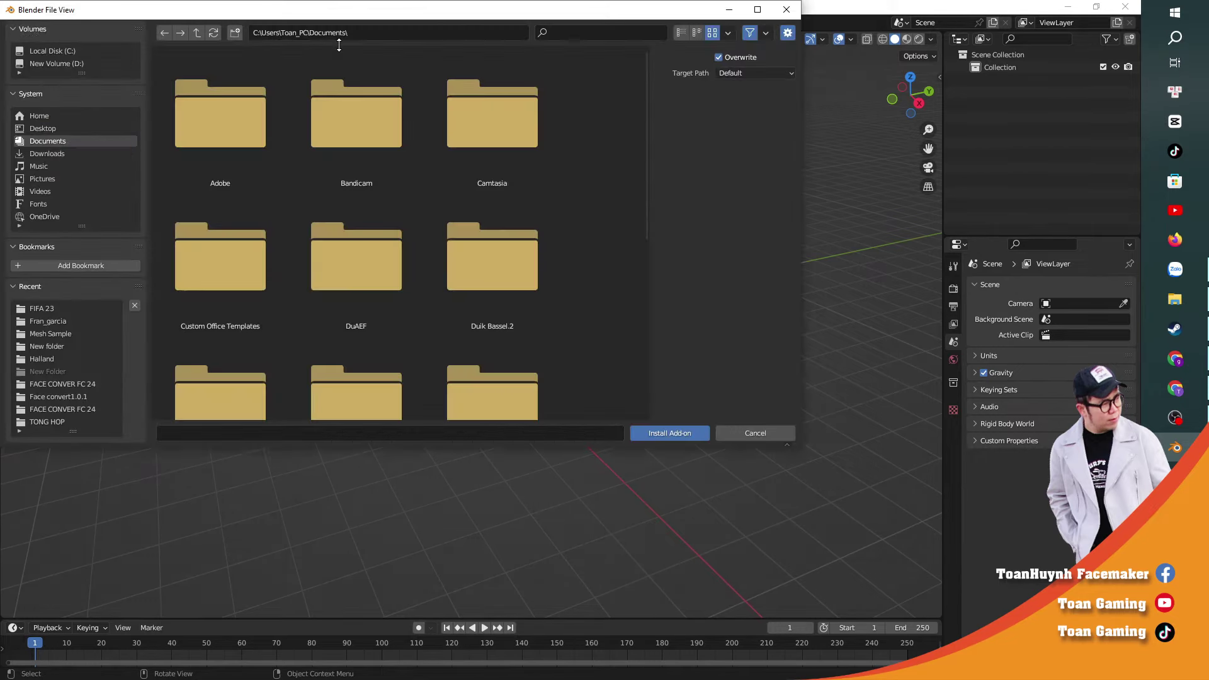
click(56, 63)
double_click(229, 124)
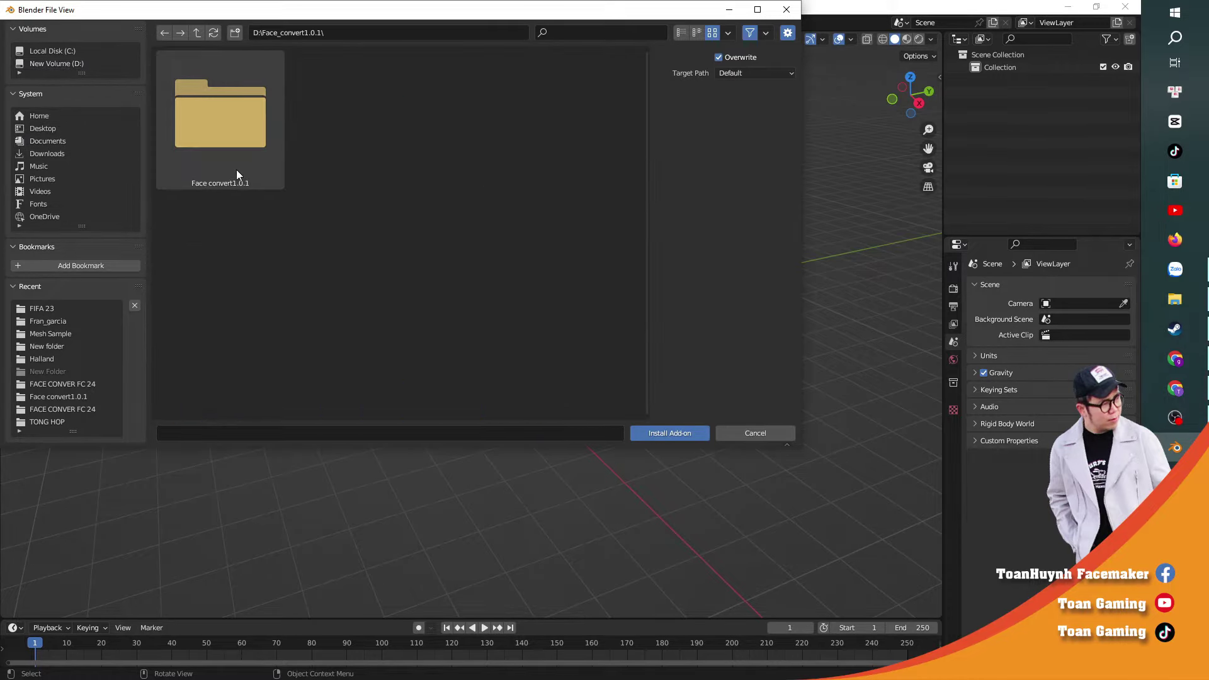
double_click(237, 134)
double_click(311, 174)
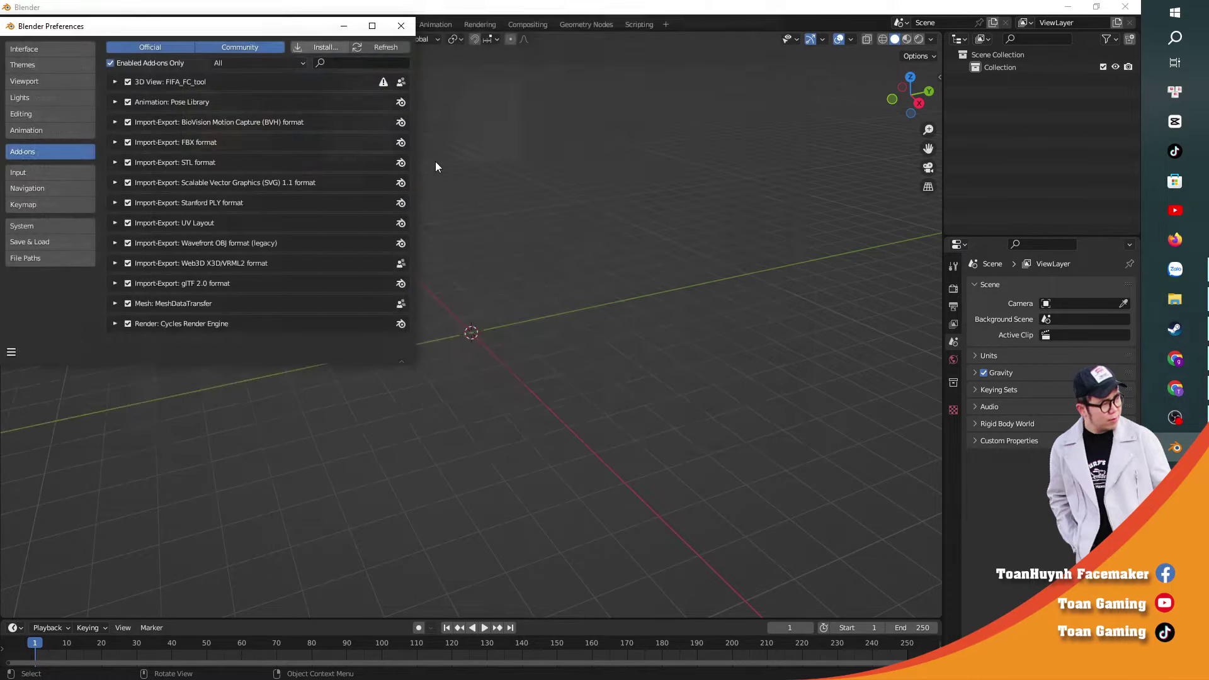
Step: Run the add-on installation again with both fifa_fc_tool_1.0.1.zip and MeshDataTransfer_v2.0.3.zip selected
click(312, 47)
click(356, 161)
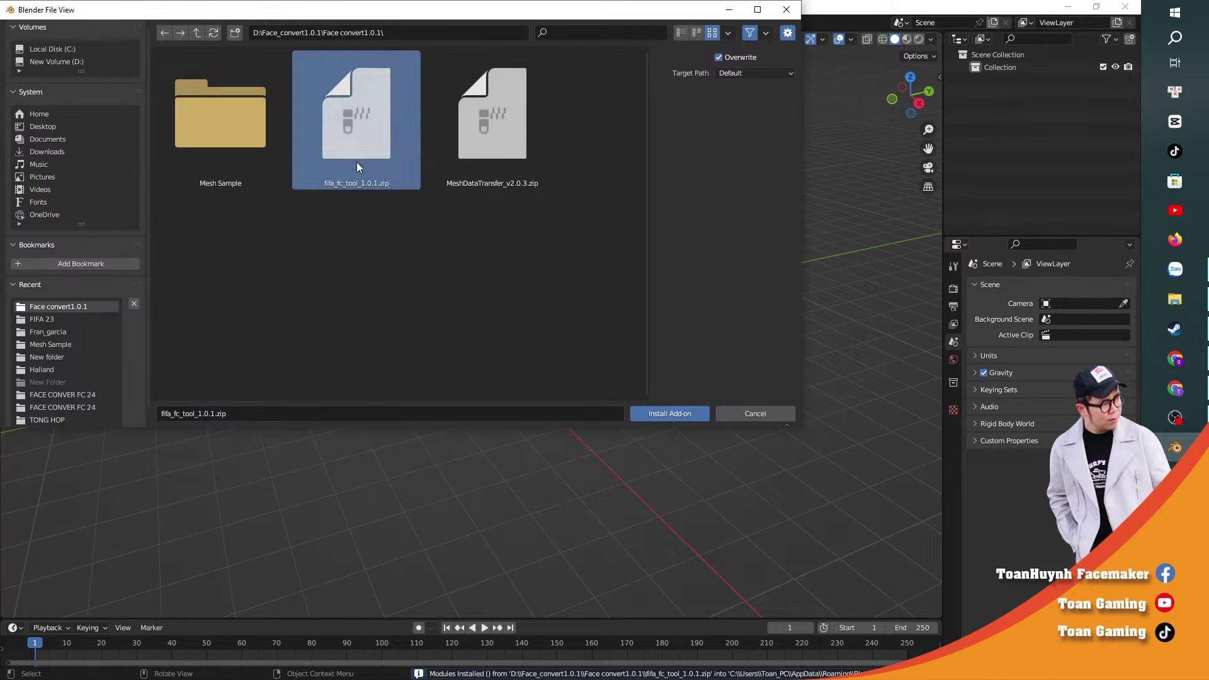
shift+click(474, 149)
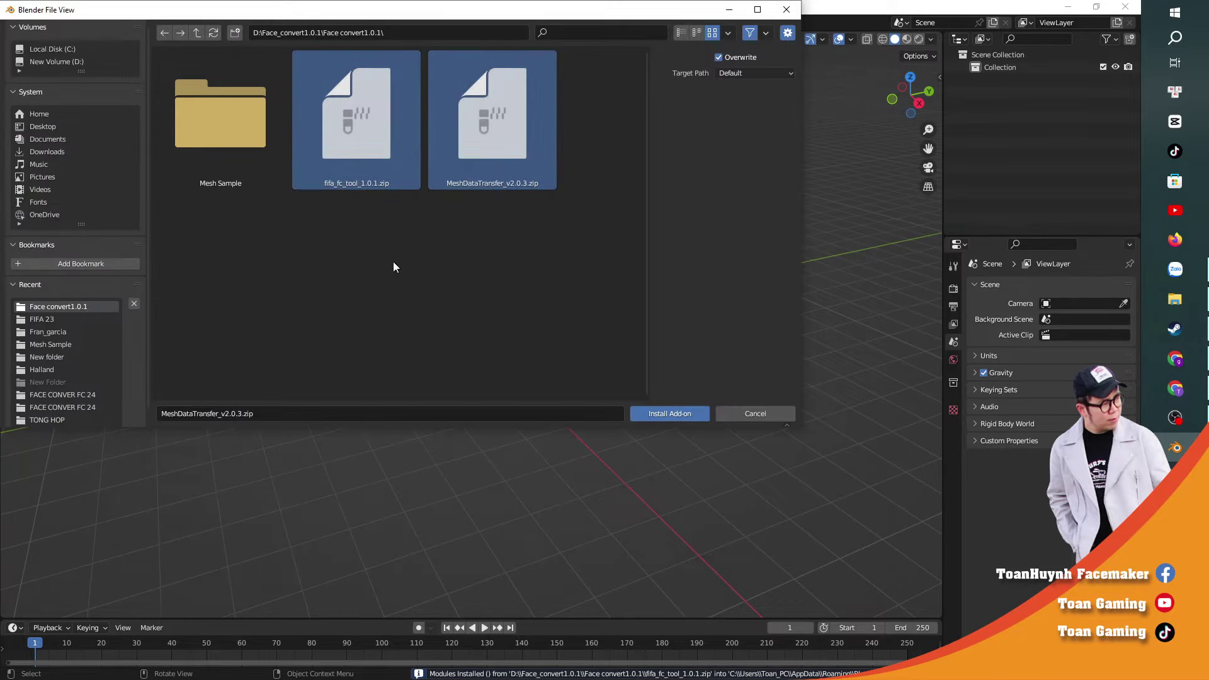
click(670, 414)
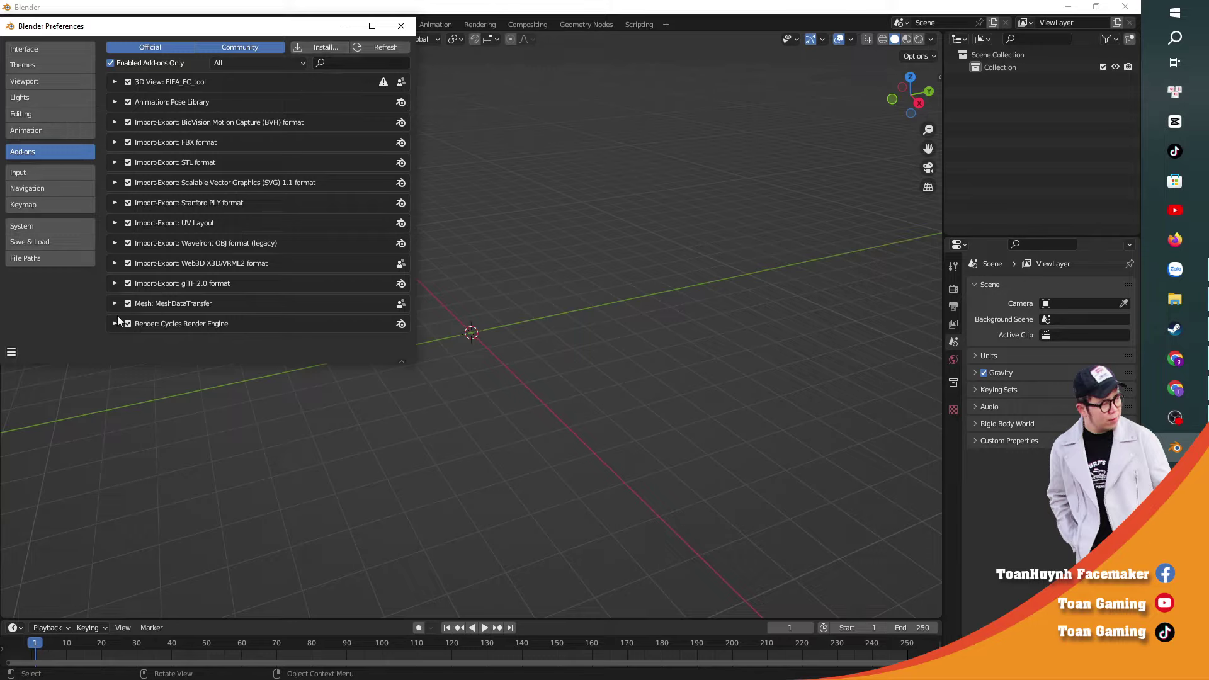
Step: Save the Blender preferences and close the preferences window
click(13, 354)
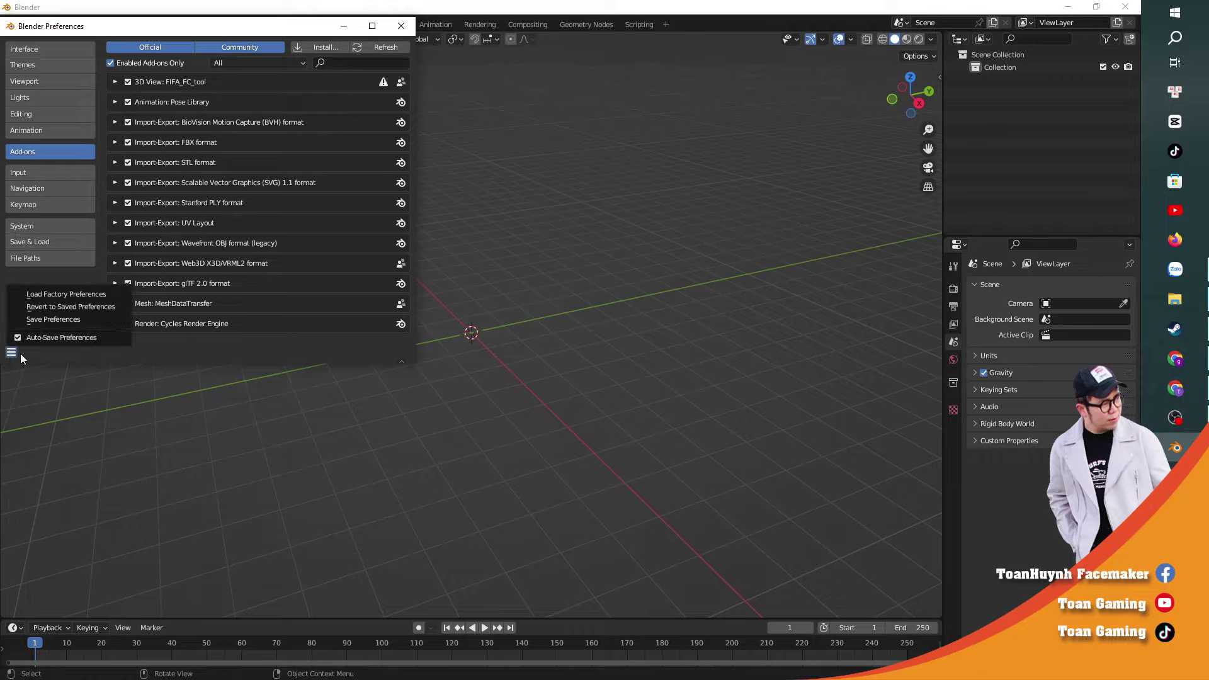
click(55, 320)
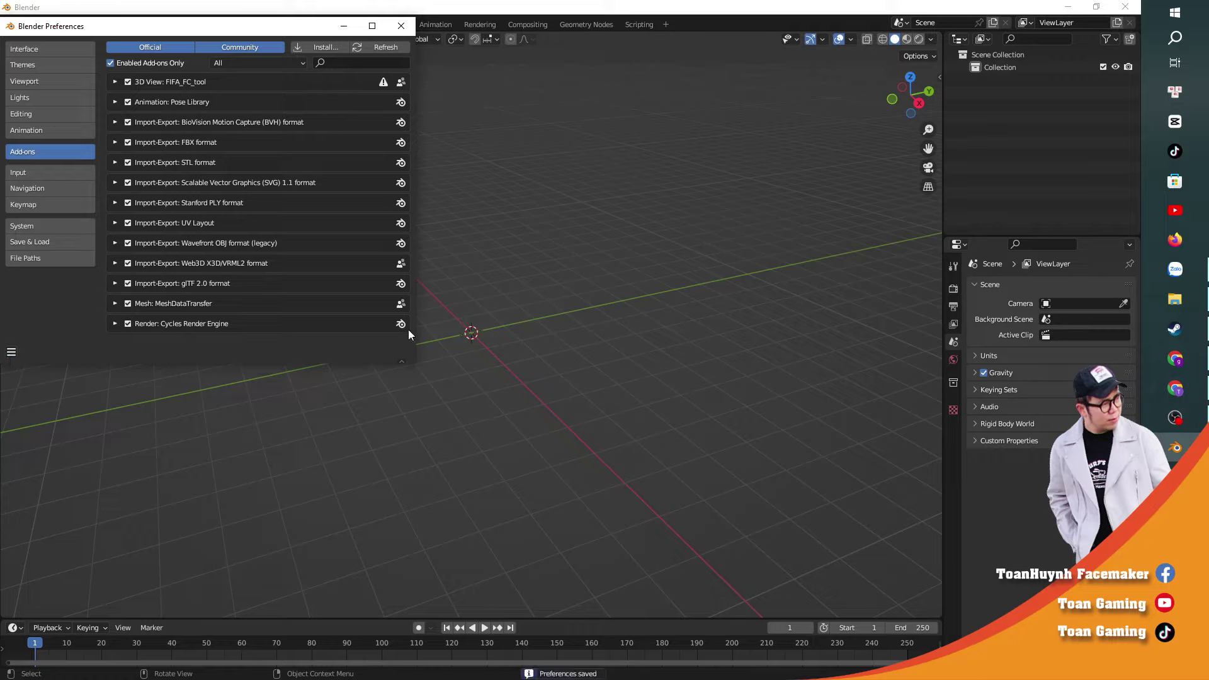
click(408, 25)
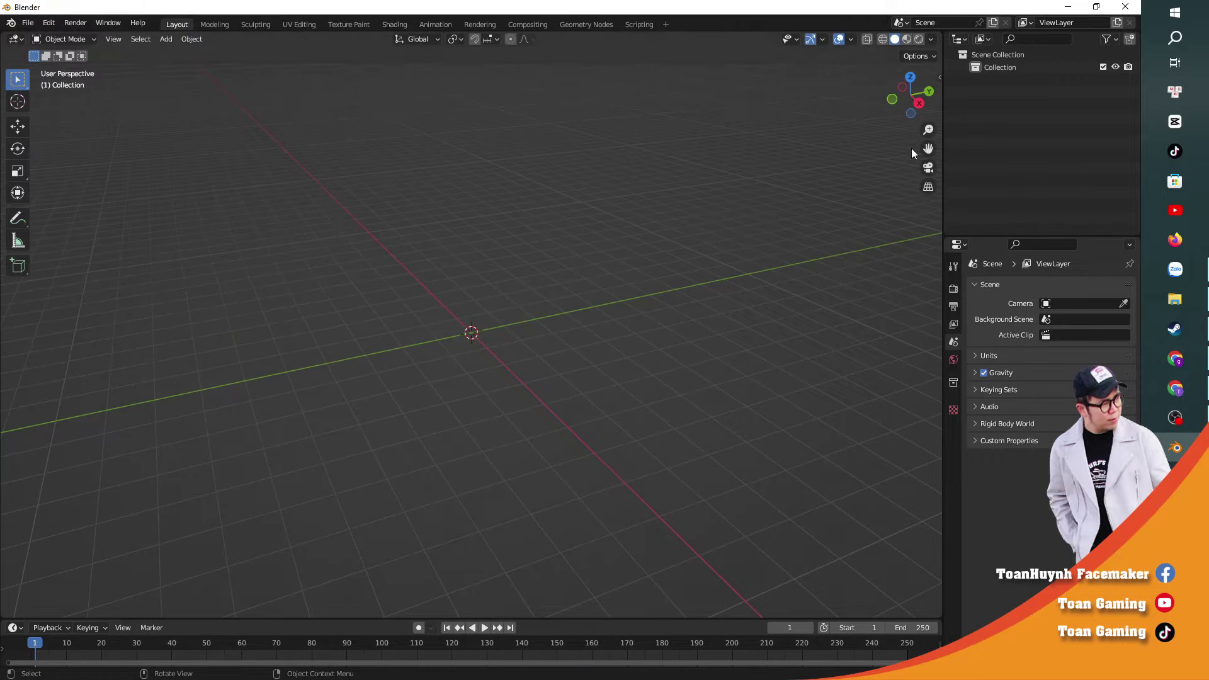
click(1178, 423)
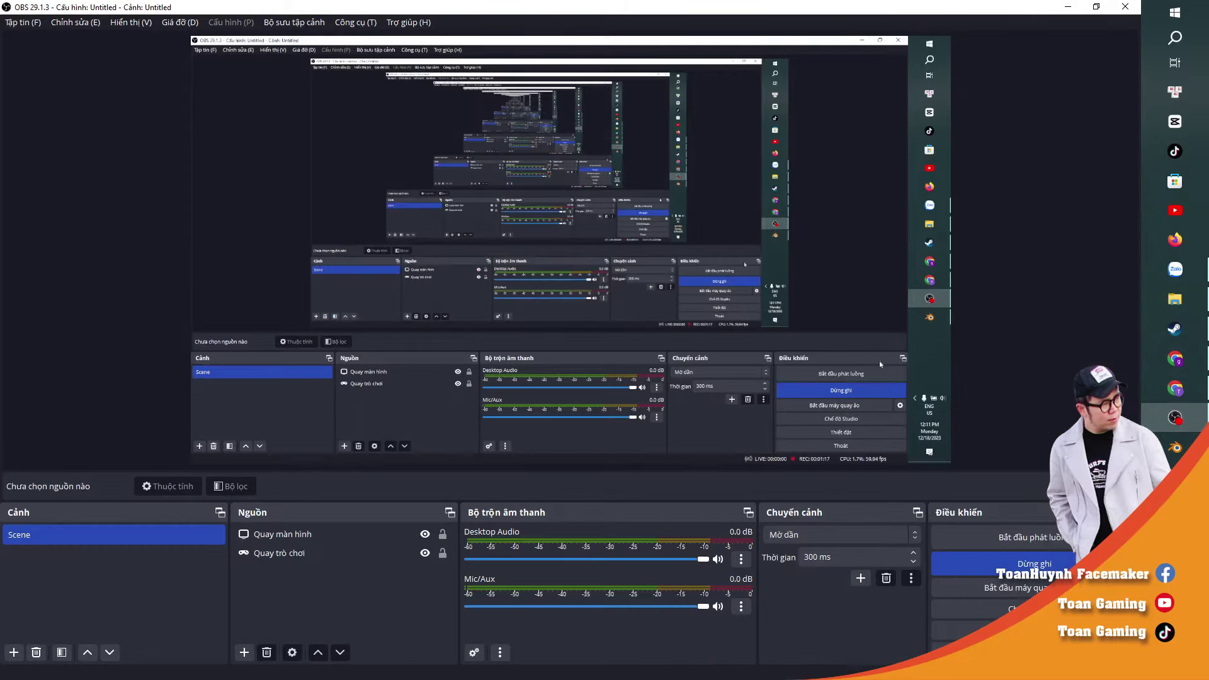
click(1066, 565)
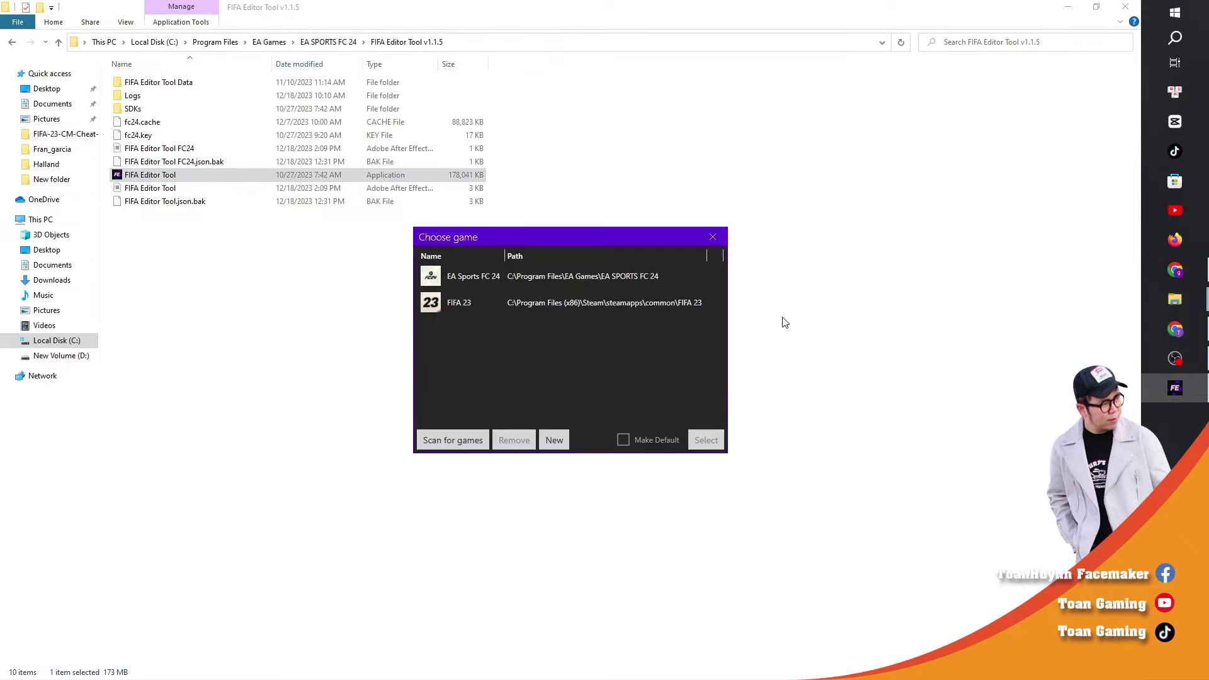
Step: Load EA Sports FC 24 as the game in FIFA Editor Tool
double_click(577, 281)
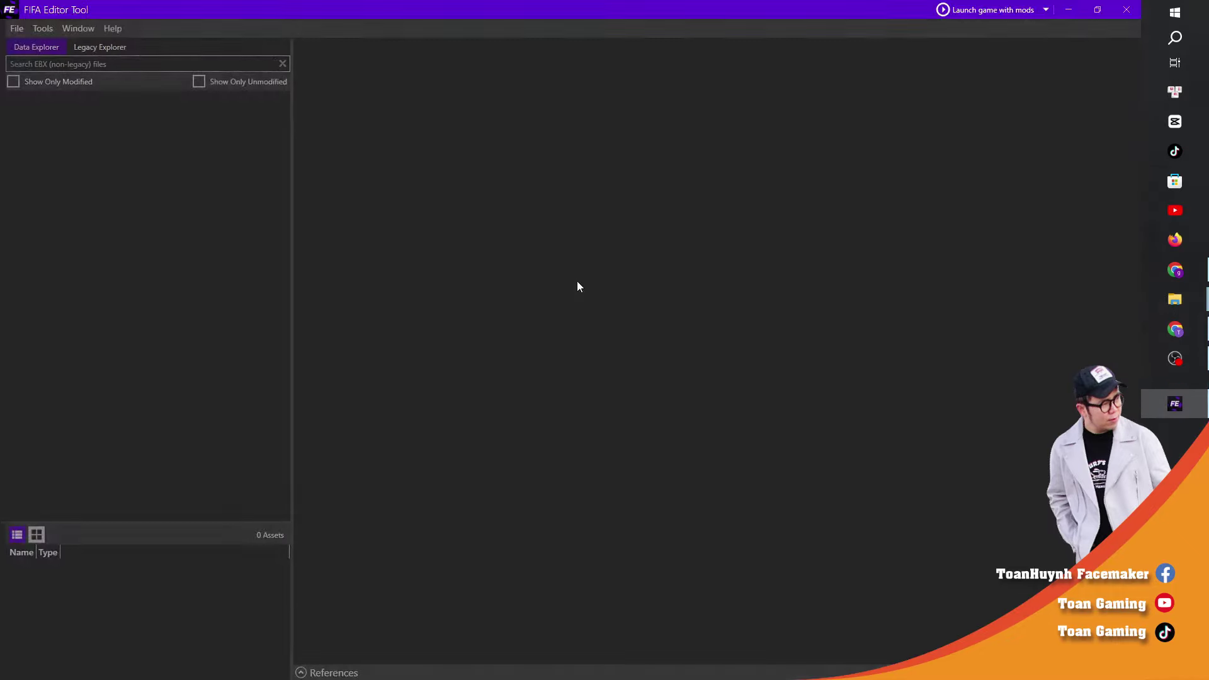
click(672, 393)
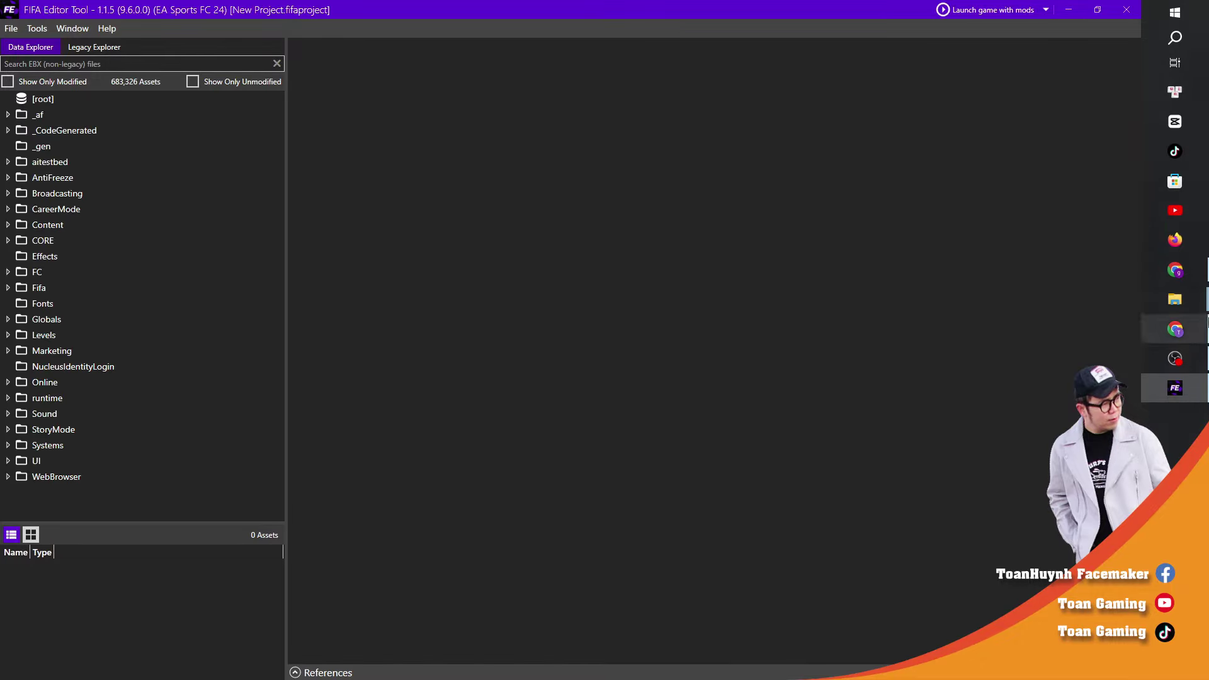
Step: Copy the player ID 246606 from the SoFIFA page in Chrome and search for it in FIFA Editor Tool's data files
click(1175, 269)
drag(397, 583, 433, 585)
key(ctrl+c)
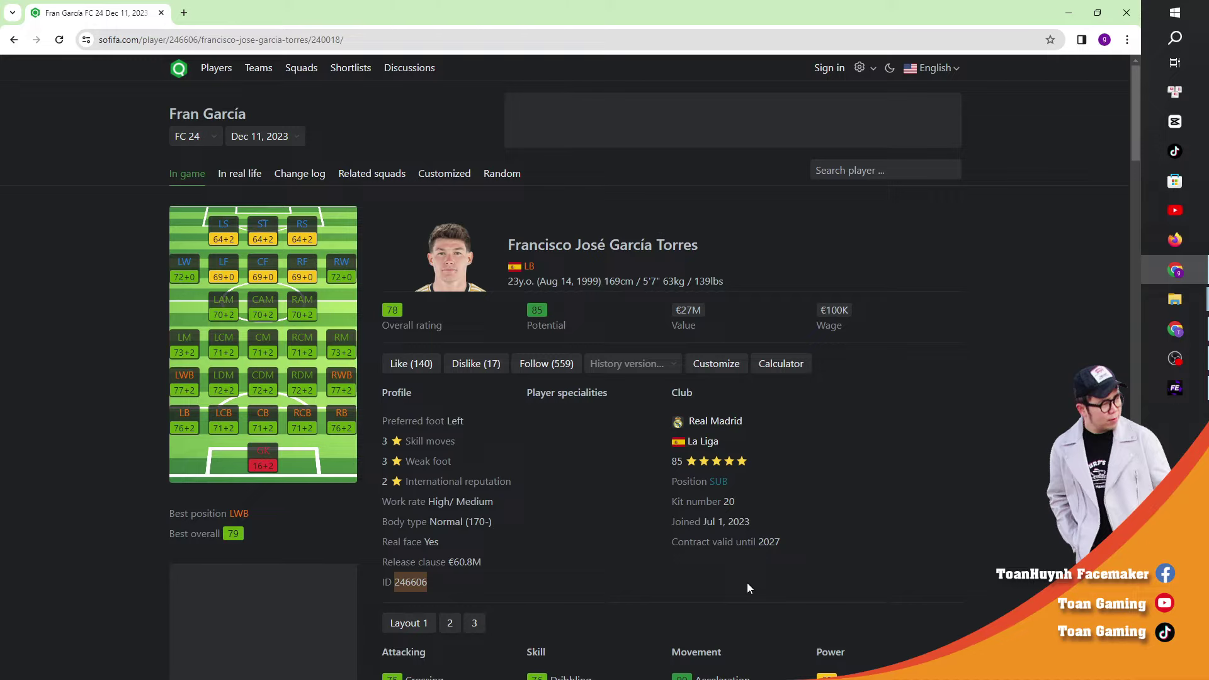
click(1175, 388)
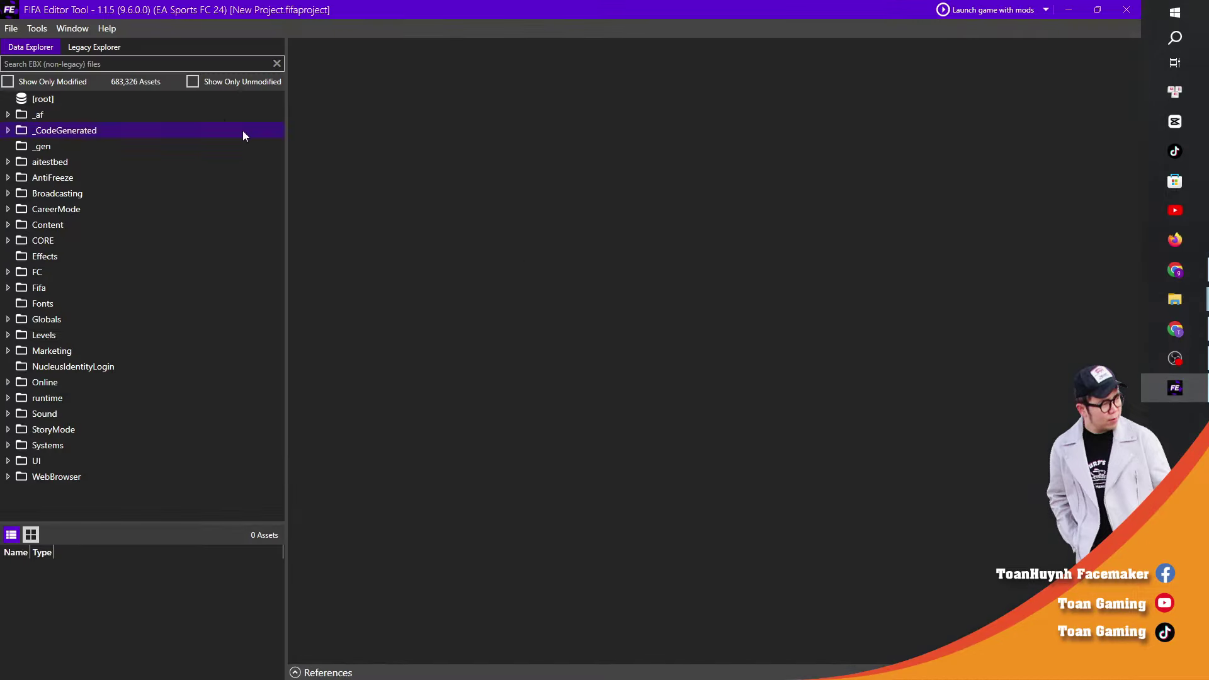
click(157, 63)
key(ctrl+v)
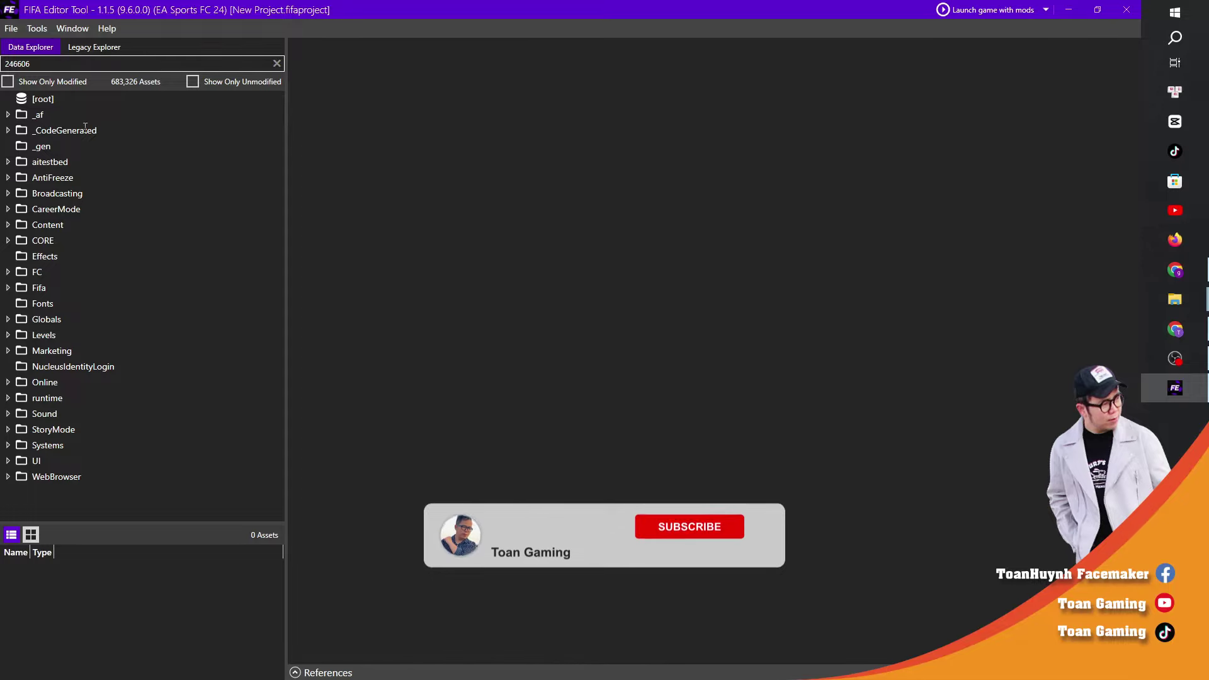
Step: Open the var_0 folder under Content/character/player/player_246500/fran_garcia_246606 and enlarge the asset list
click(12, 101)
click(9, 100)
click(15, 114)
click(19, 129)
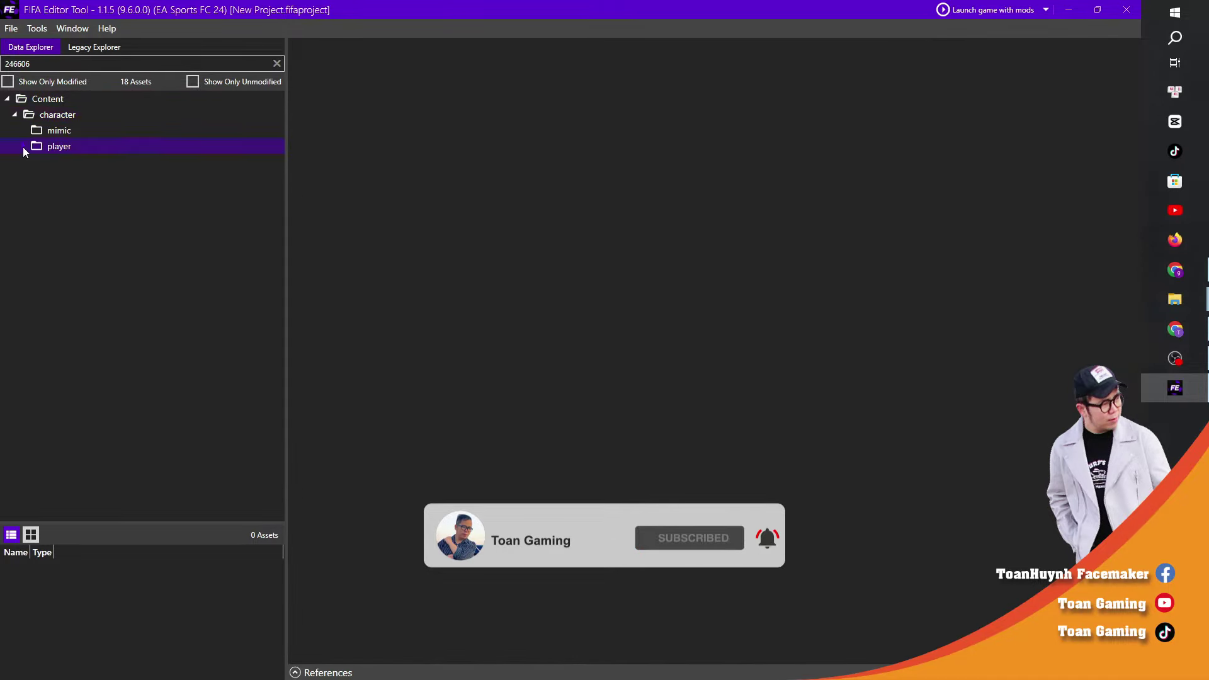
click(20, 115)
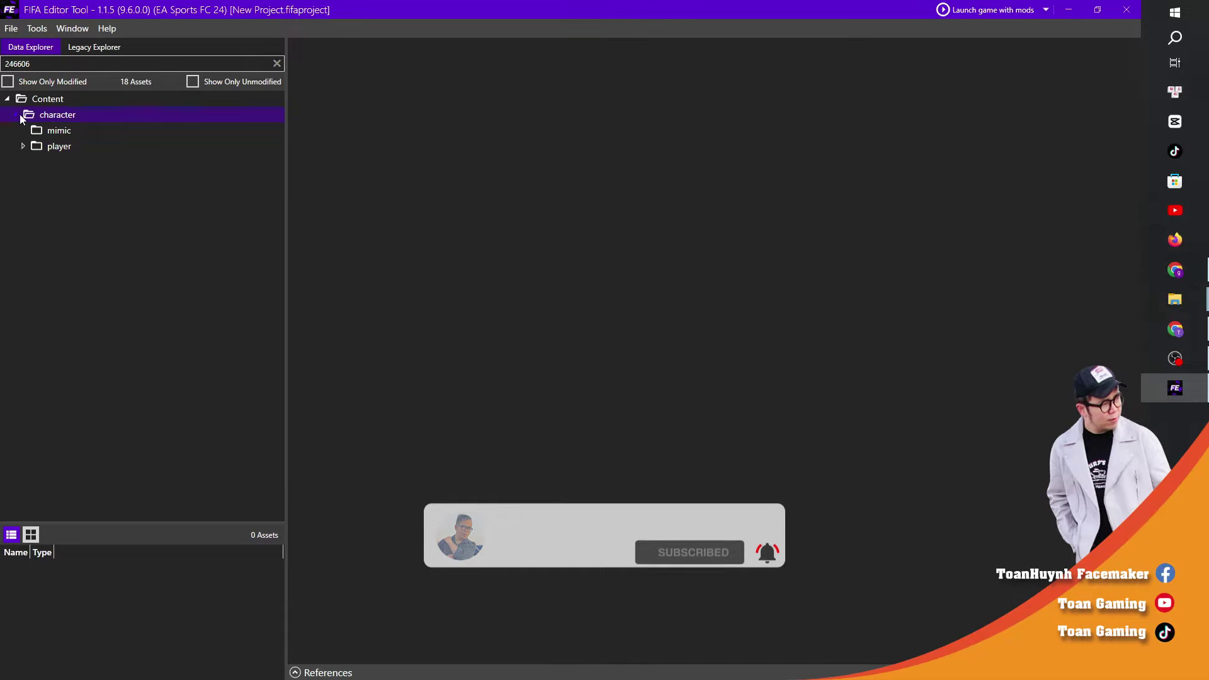
click(22, 147)
click(30, 161)
click(30, 162)
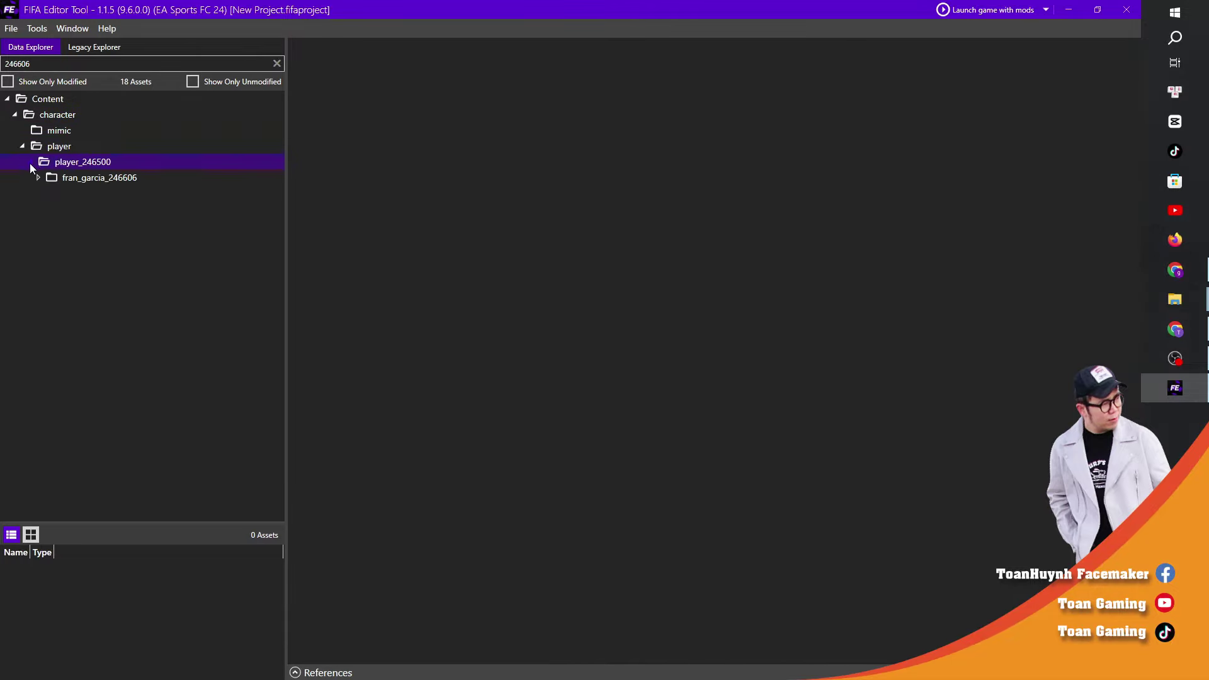
click(38, 178)
click(37, 177)
click(63, 193)
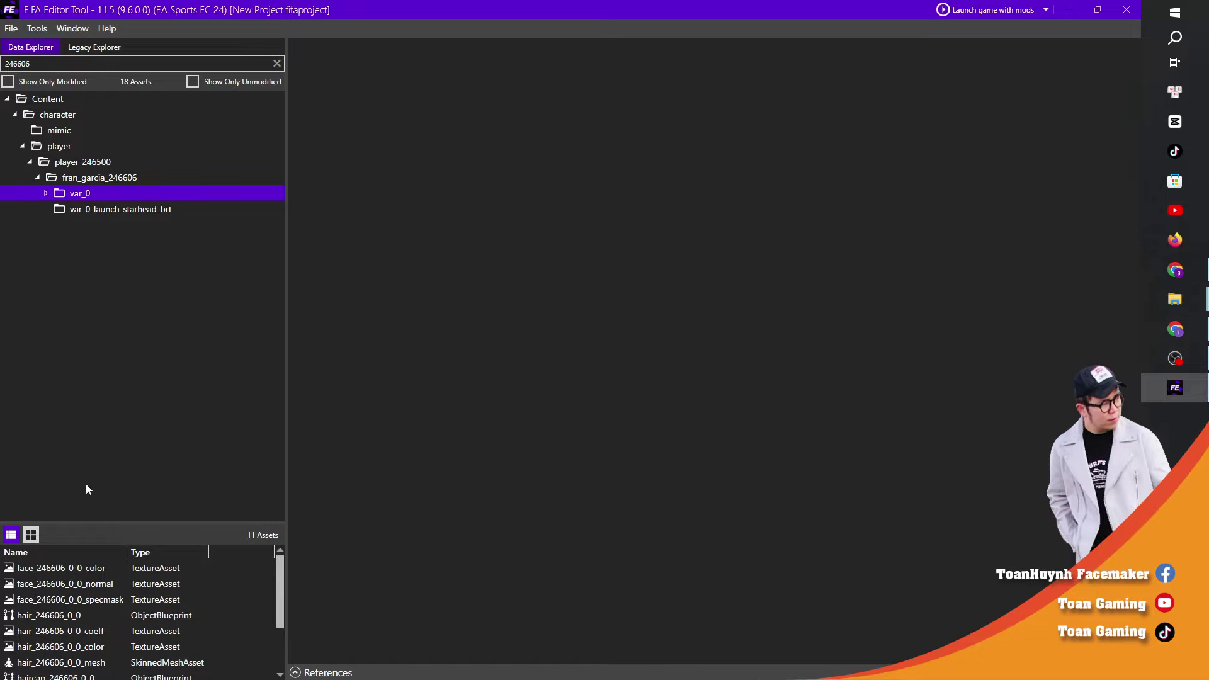
drag(104, 522, 135, 328)
Step: Export the face_246606_0_0_color texture as a PNG into the Fran_garcia folder inside FACE CONVER FC 24
double_click(103, 375)
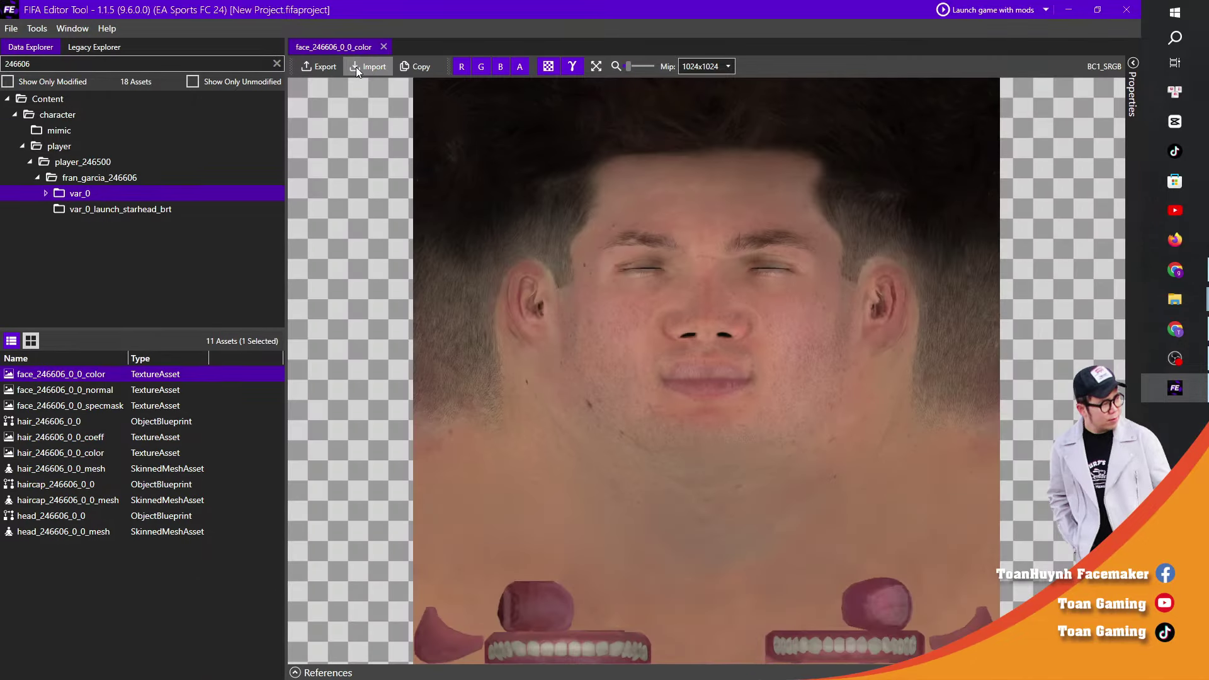
click(327, 67)
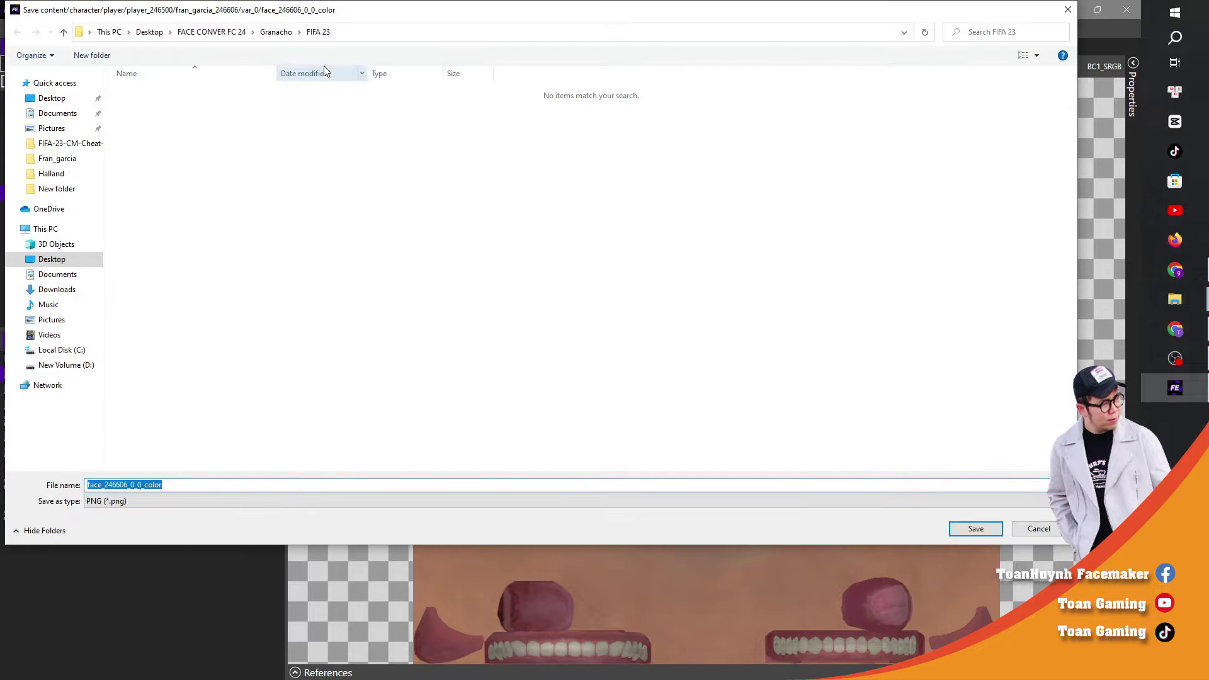
click(228, 34)
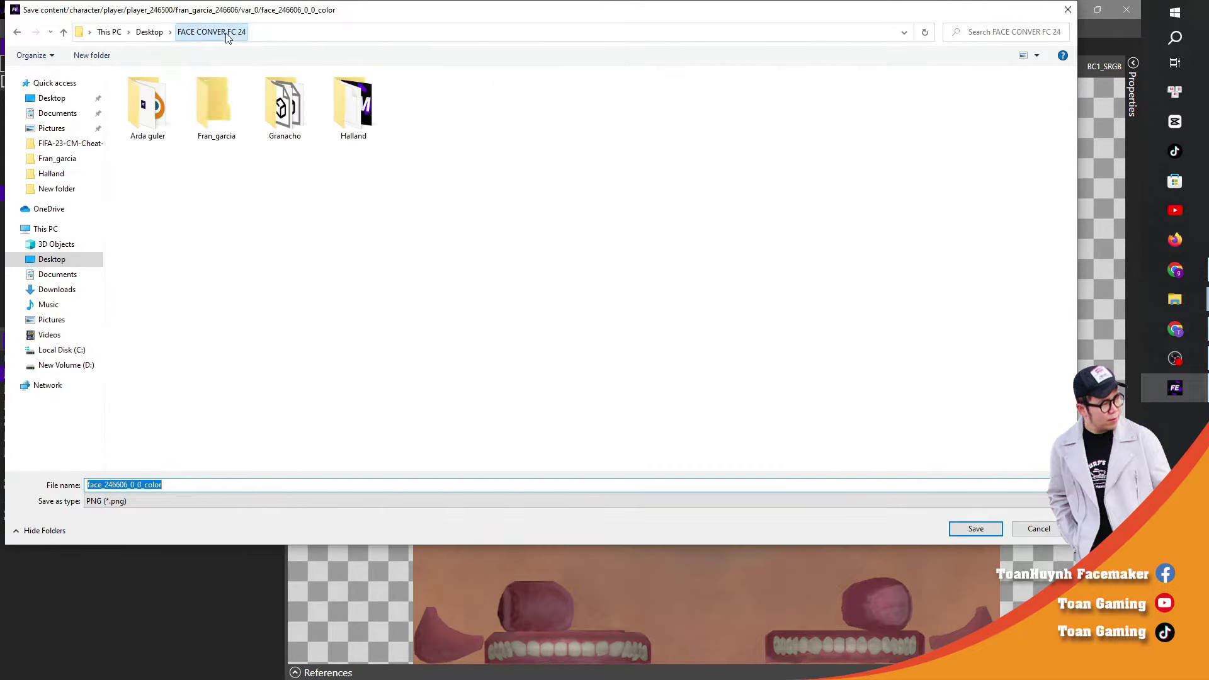
double_click(221, 109)
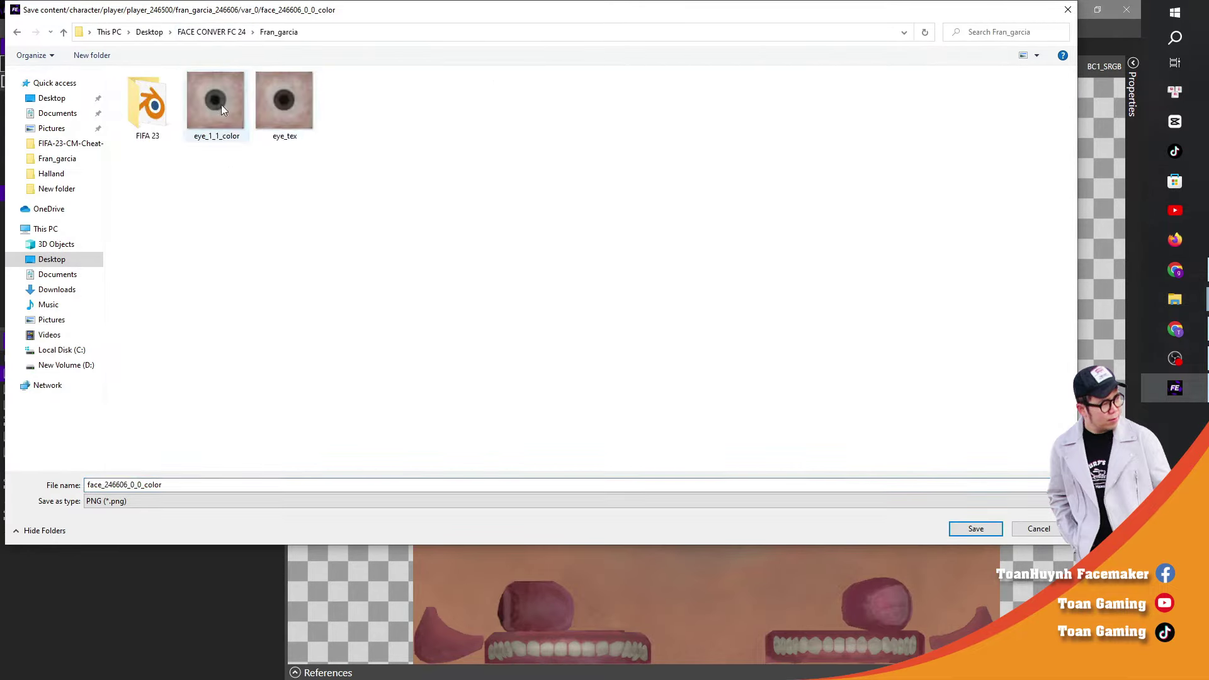
click(950, 529)
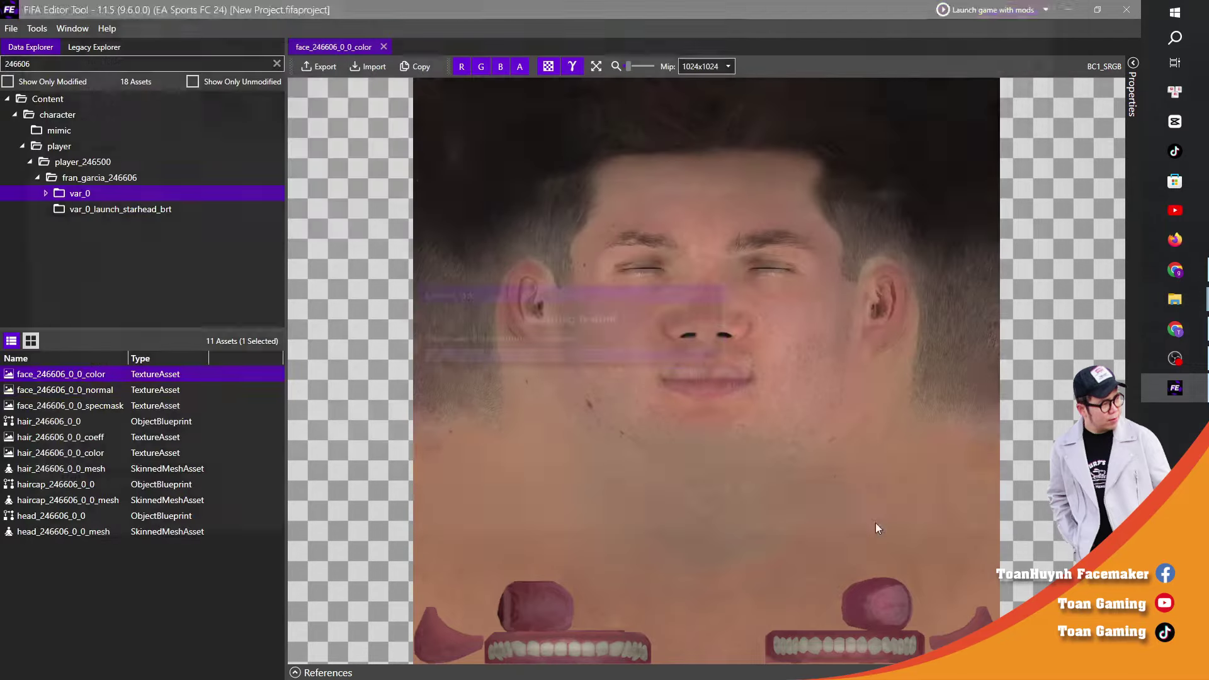
Step: Export the face_246606_0_0_normal texture as a PNG into the same Fran_garcia folder
double_click(73, 390)
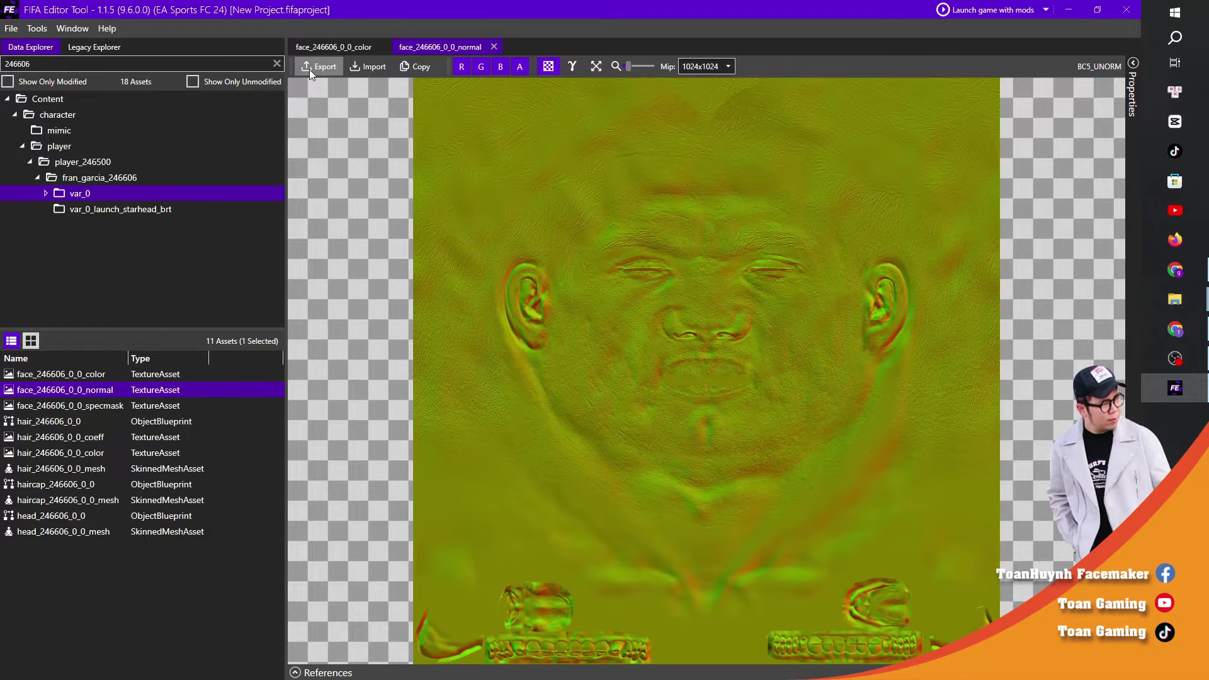
click(318, 67)
click(992, 528)
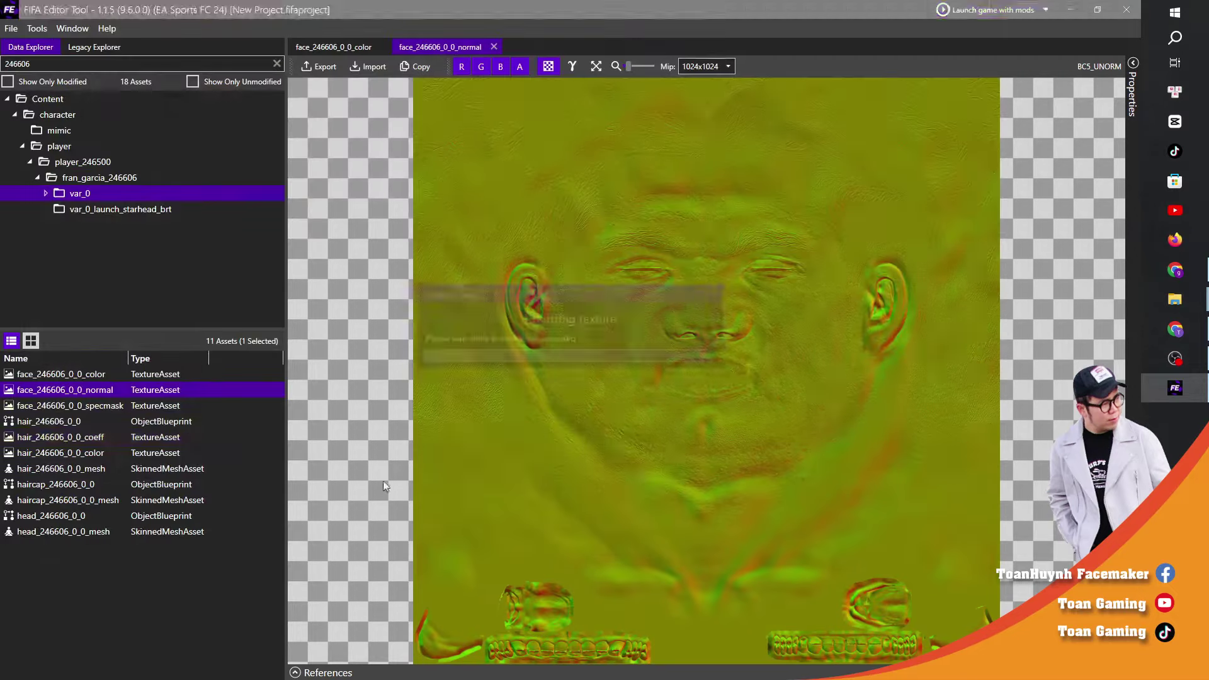
Step: Export the face_246606_0_0_specmask texture as a PNG into the Fran_garcia folder inside FACE CONVER FC 24
double_click(69, 406)
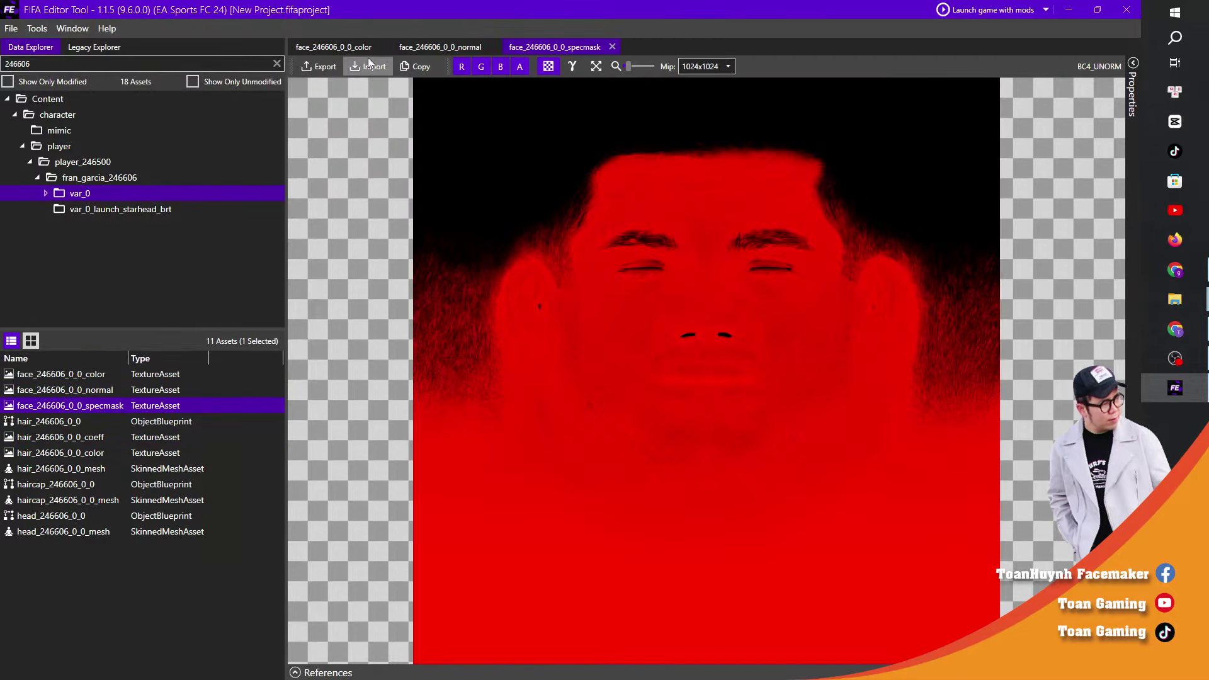
click(318, 66)
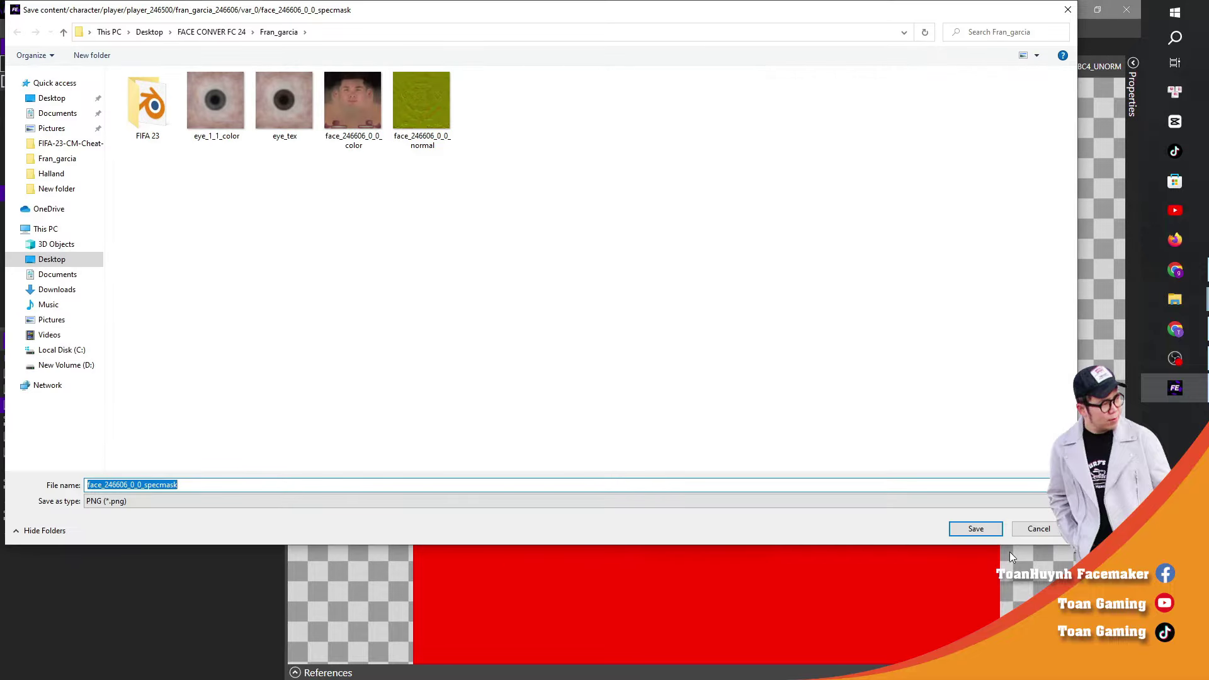
click(976, 529)
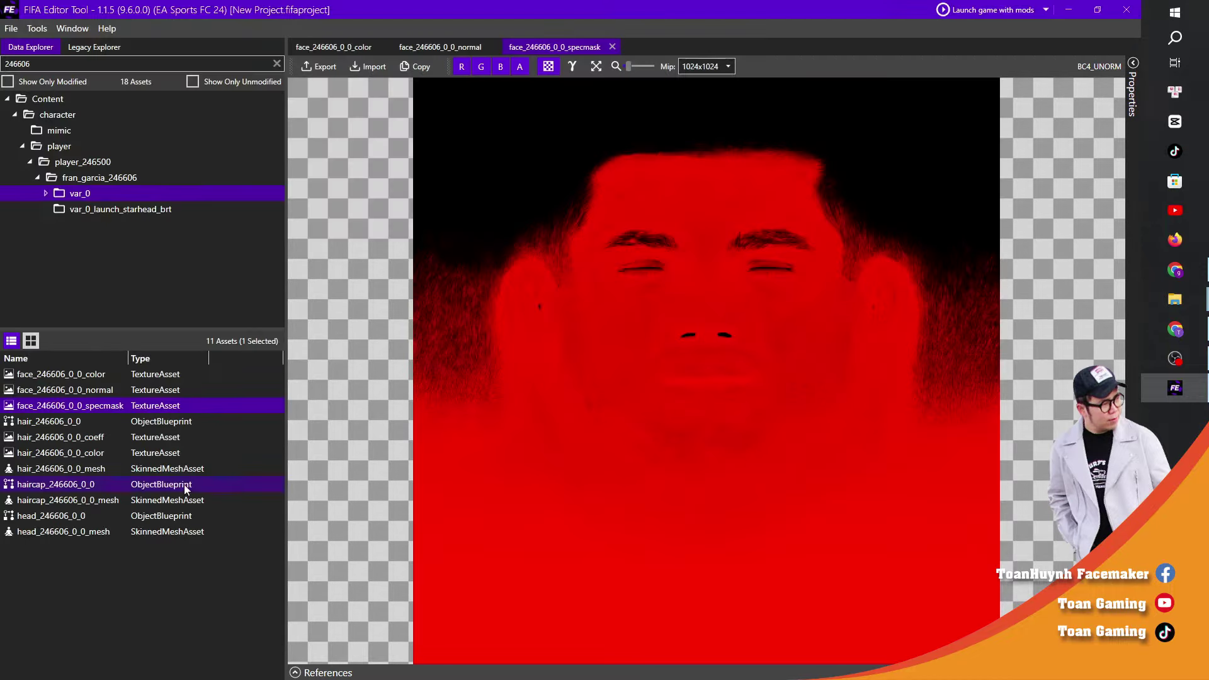
Step: Export the hair_246606_0_0_coeff texture into the Fran_garcia folder
double_click(39, 440)
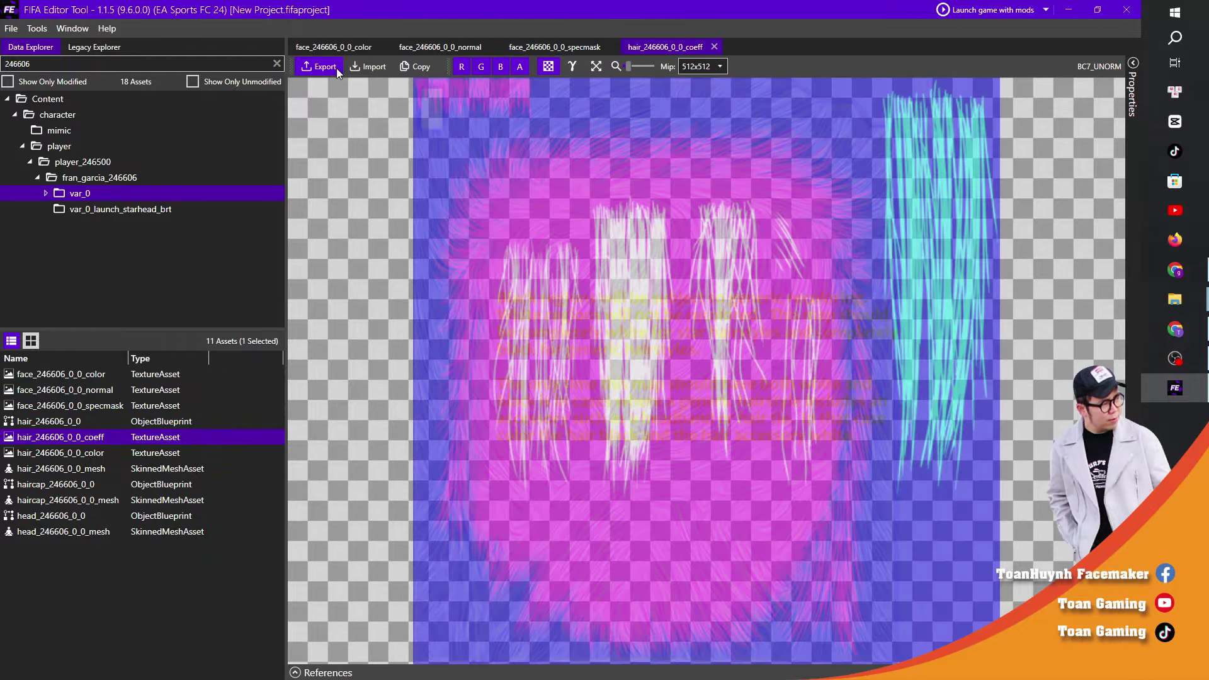
click(321, 66)
click(976, 528)
Step: Export the hair_246606_0_0_color texture into the Fran_garcia folder
double_click(20, 455)
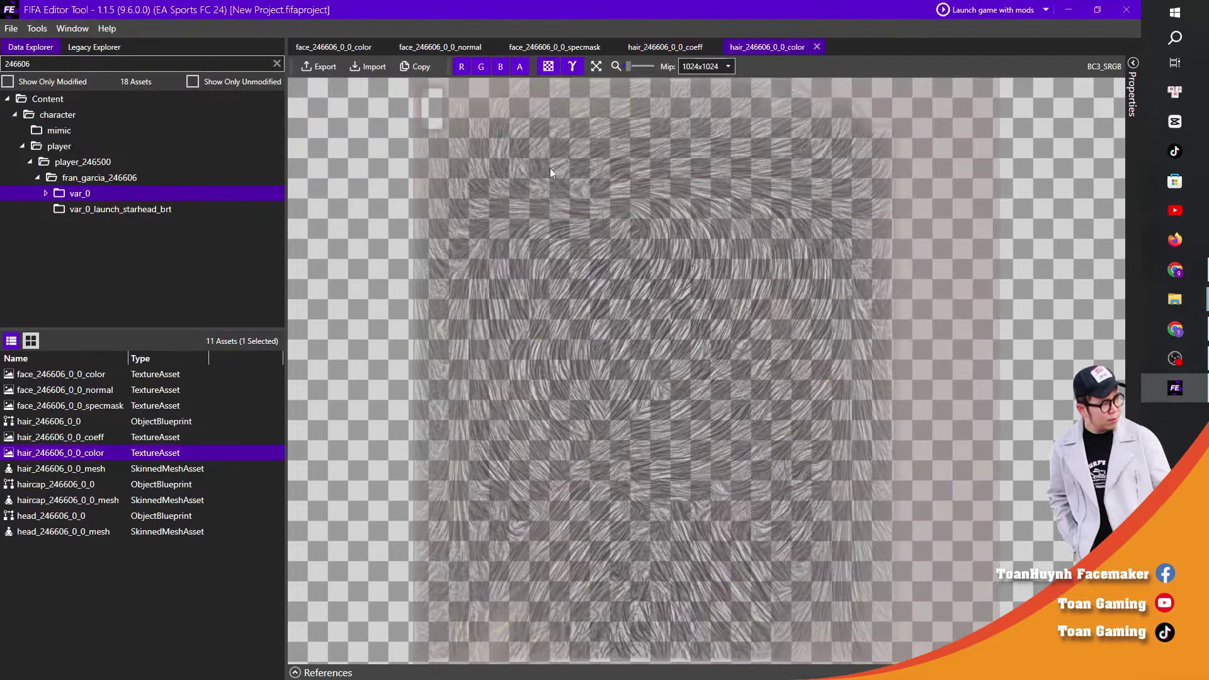
click(324, 69)
click(958, 529)
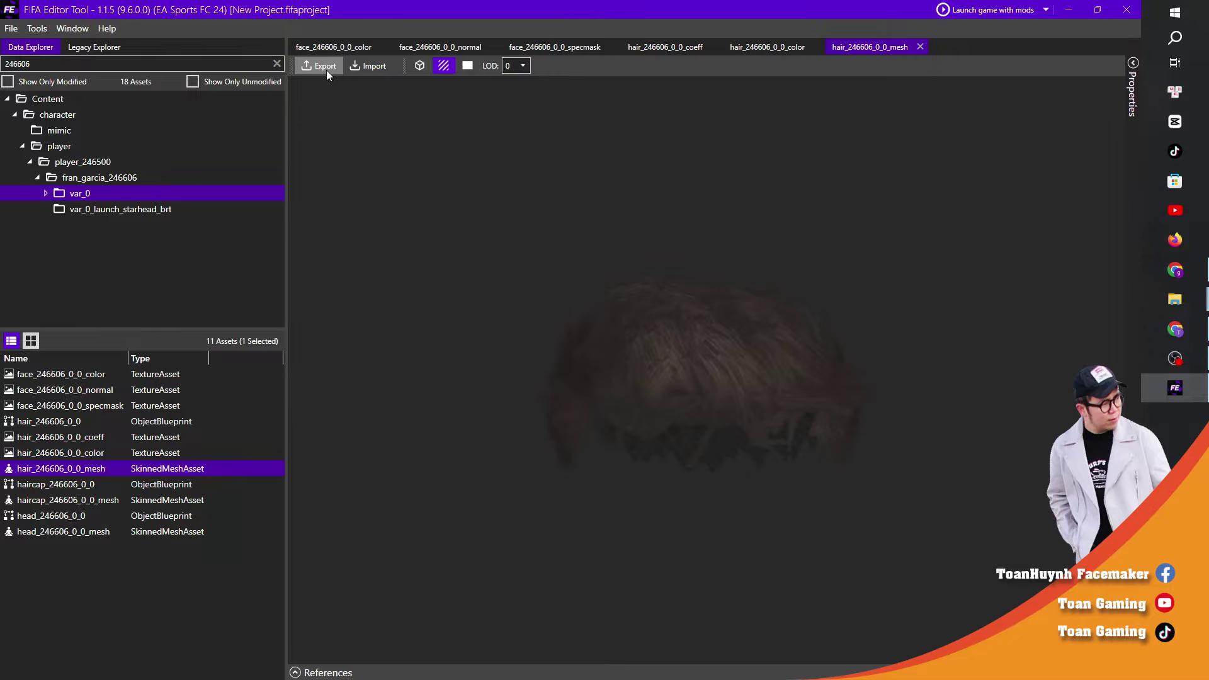
click(325, 66)
click(811, 473)
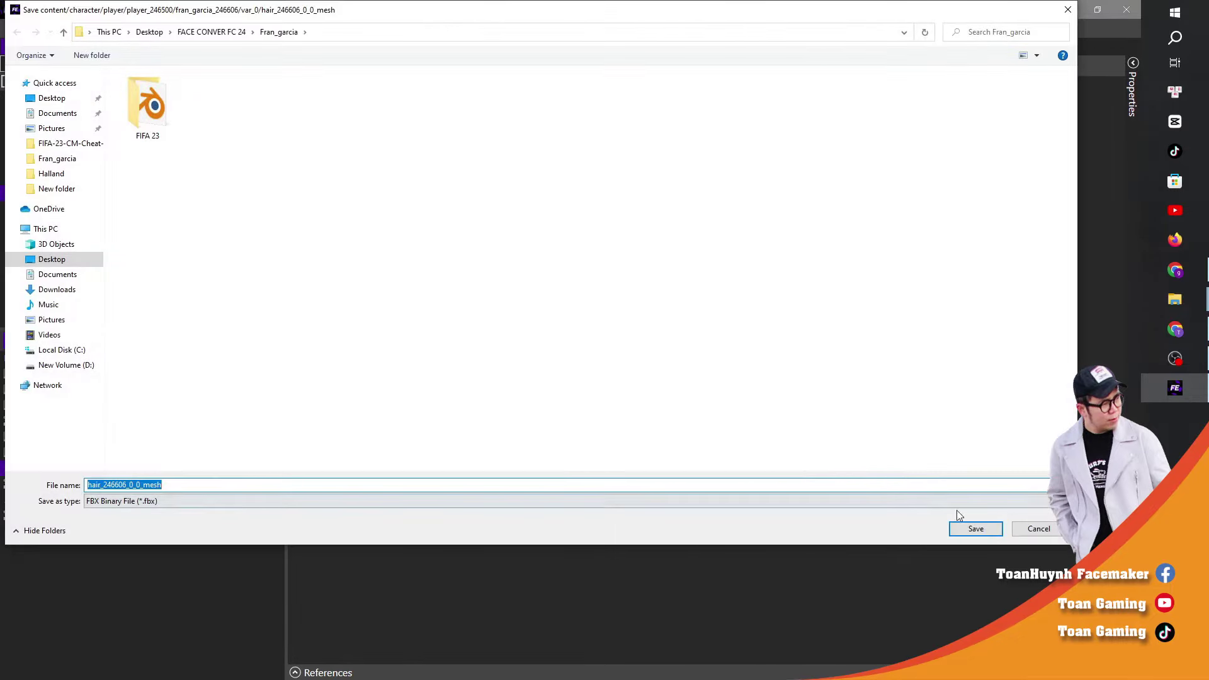
click(970, 529)
Step: Export haircap_246606_0_0_mesh to the Fran_garcia folder with the skeleton_player skeleton, FBX_2020 version and centimeter scale
click(67, 500)
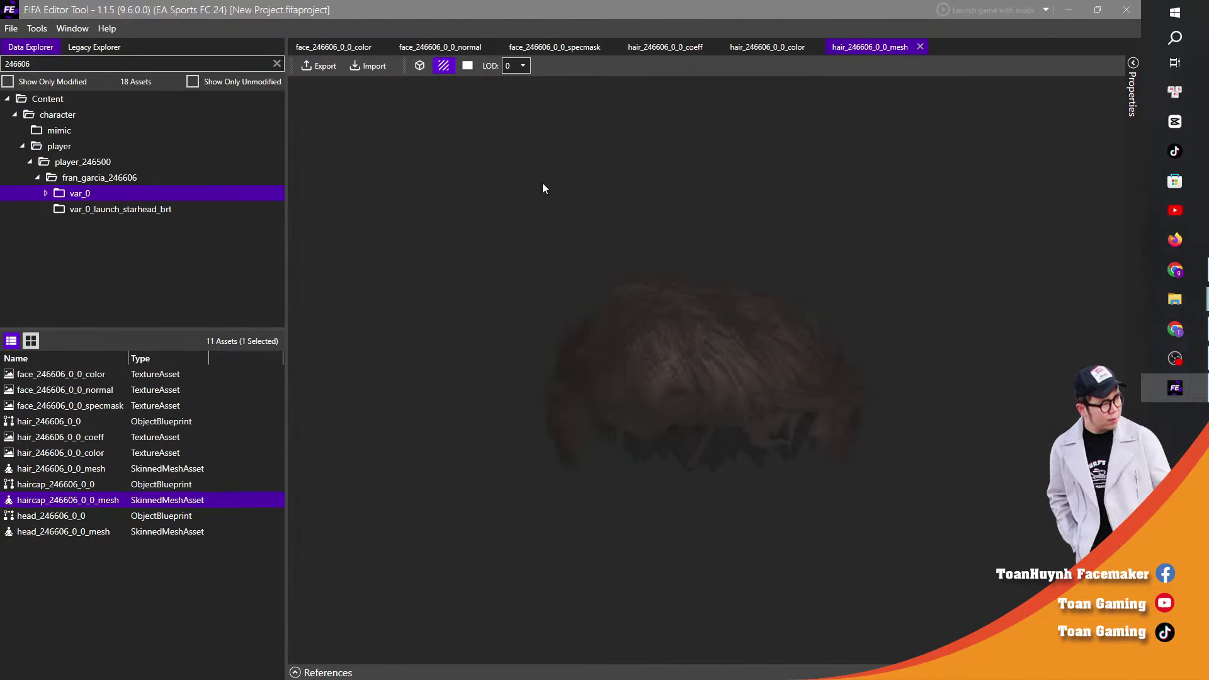
click(318, 66)
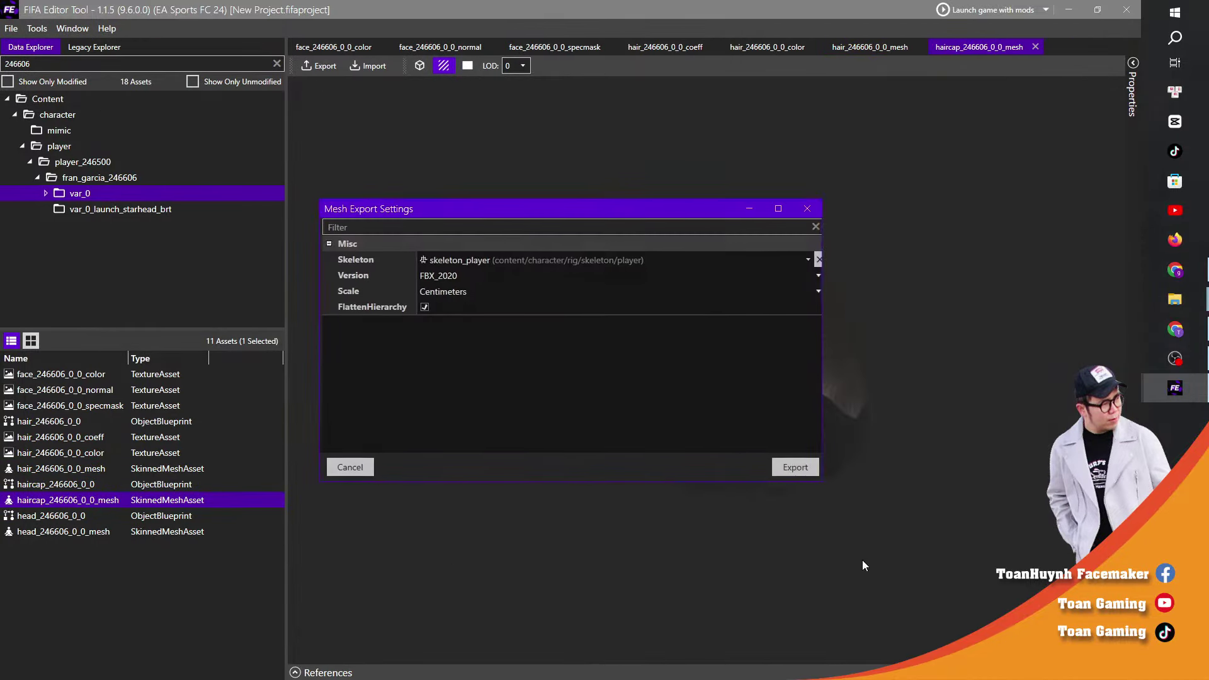
click(793, 467)
click(972, 528)
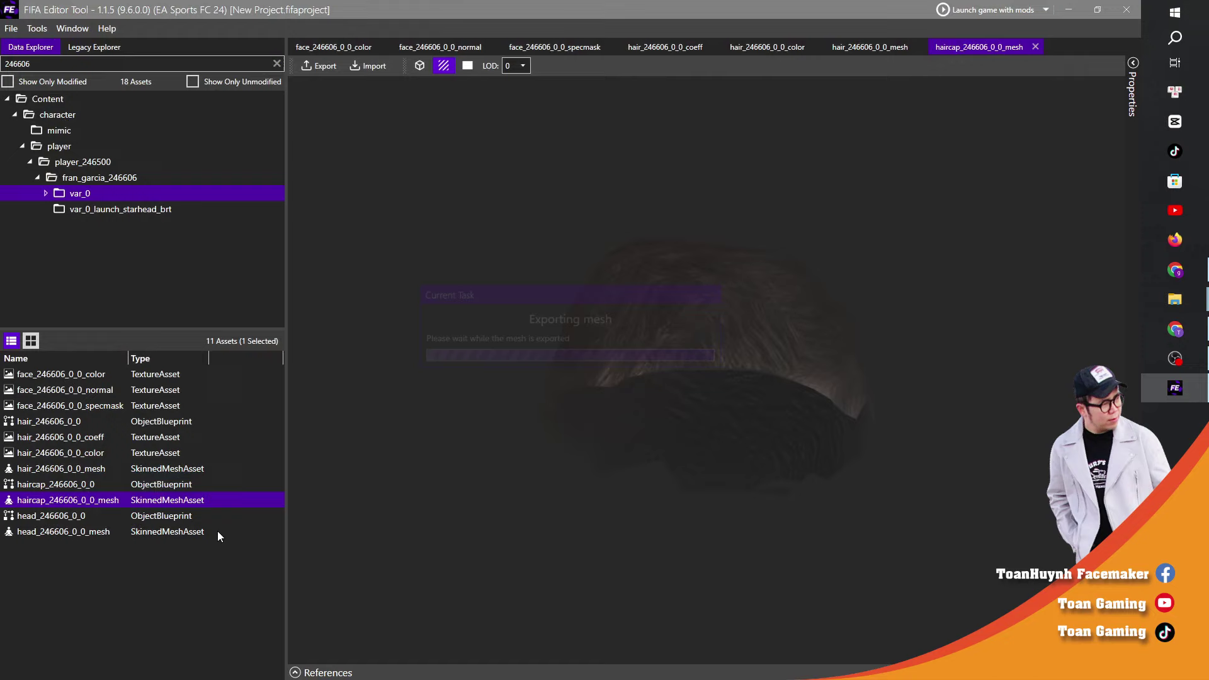
Step: Export head_246606_0_0_mesh as a binary FBX file into the Fran_garcia folder
click(43, 533)
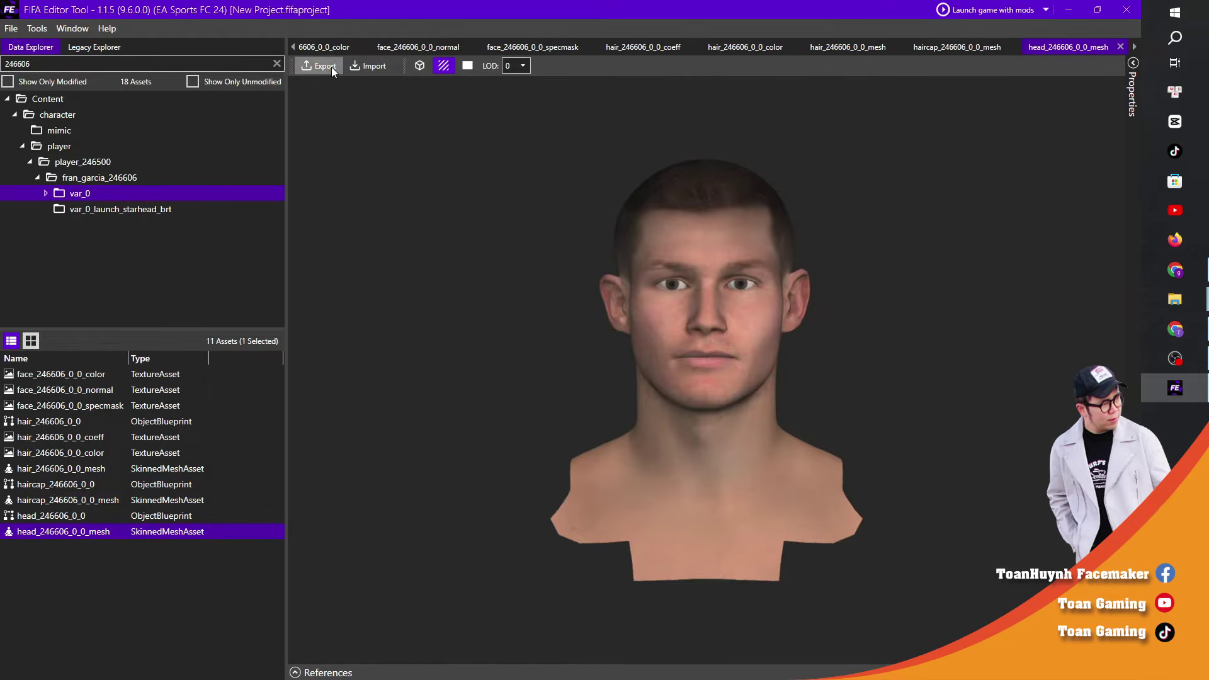
click(331, 67)
click(780, 467)
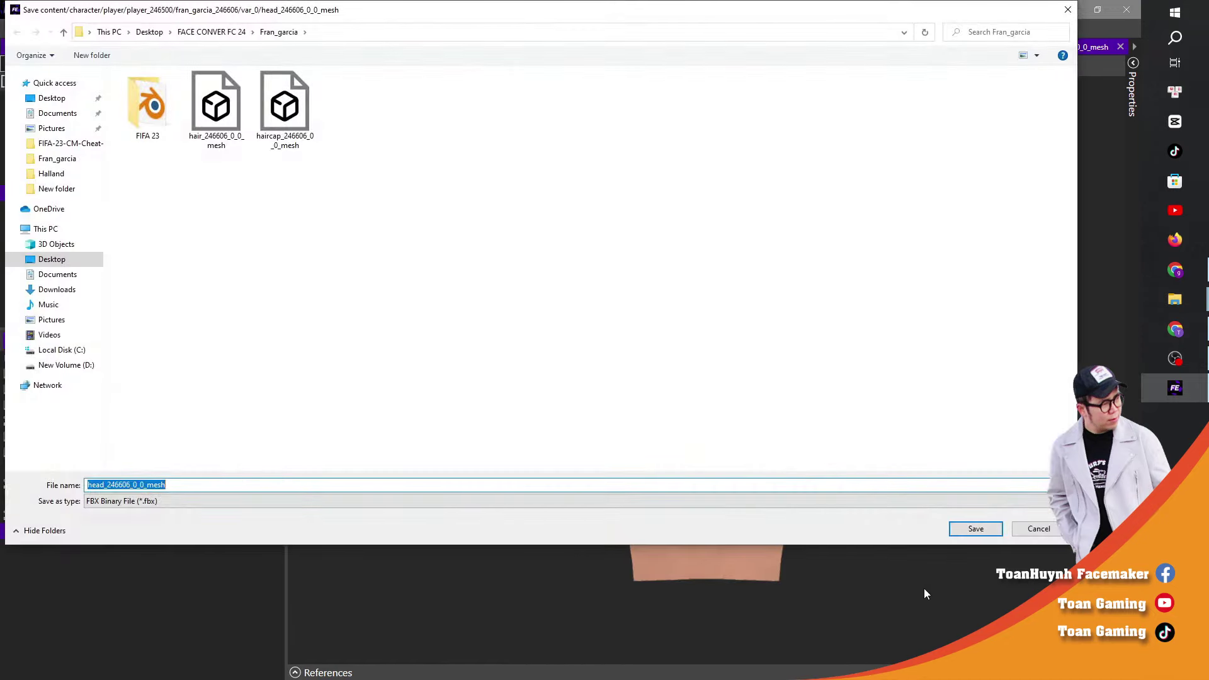
click(971, 526)
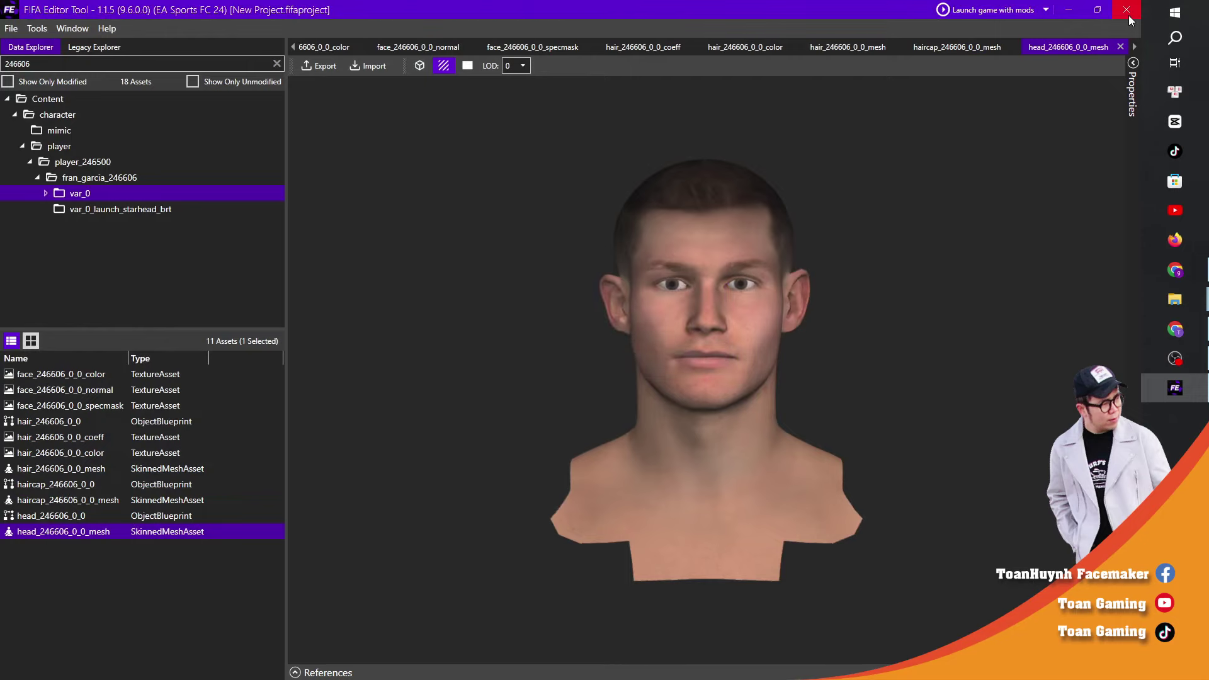
Step: Close FIFA Editor Tool and launch Blender 3.6
click(1129, 17)
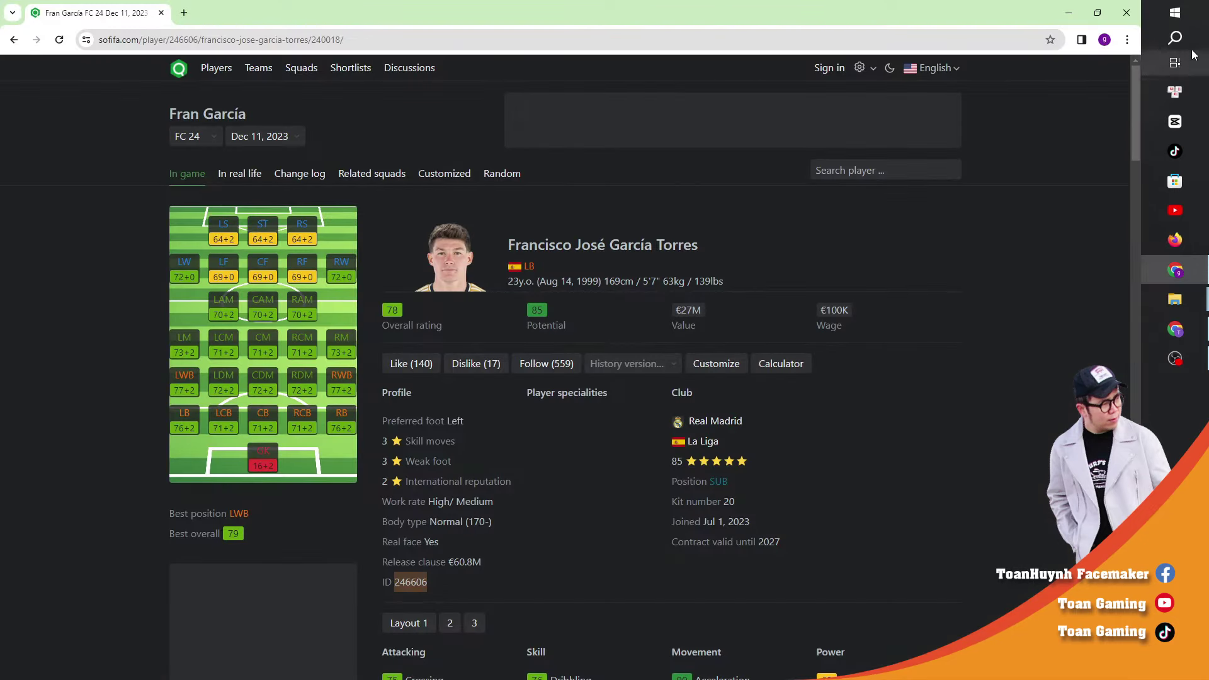
click(1184, 40)
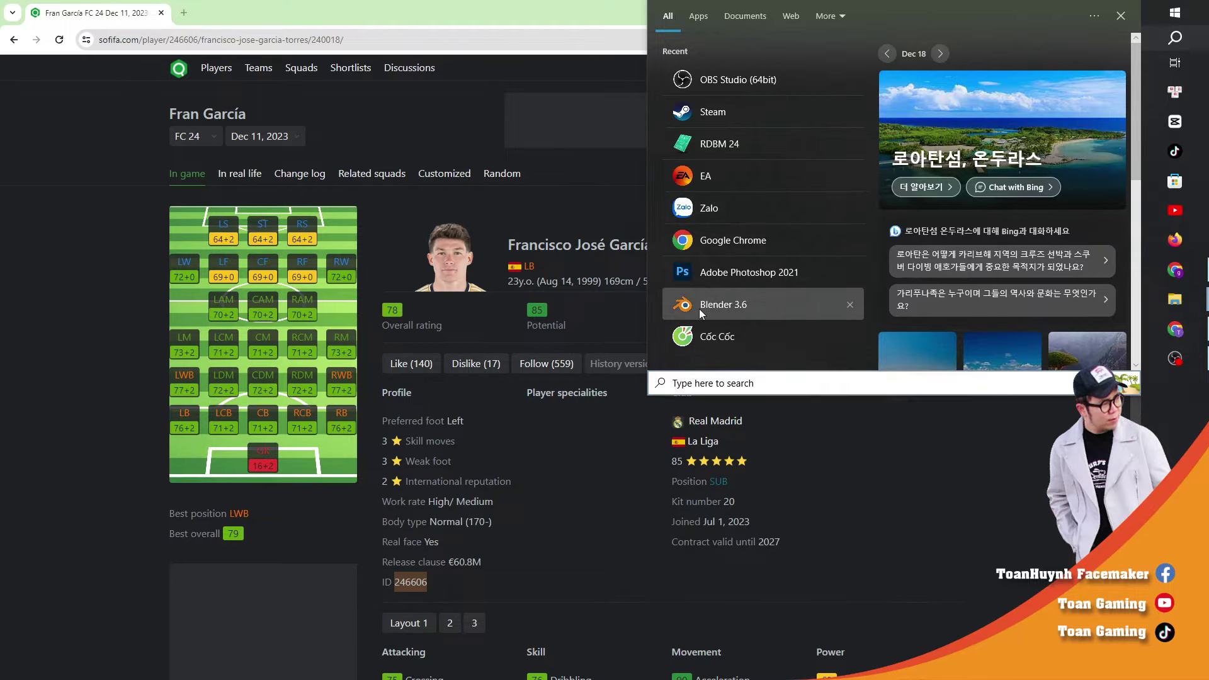
key(Escape)
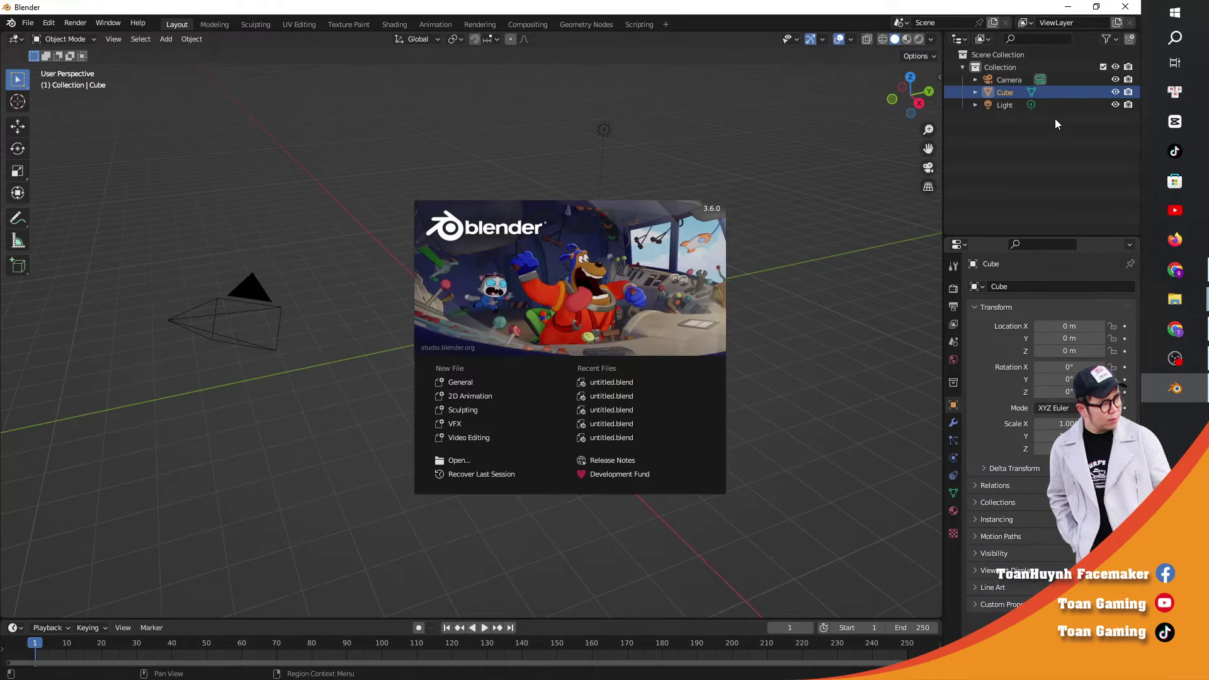
Step: Dismiss the splash screen and delete the default camera, cube and light with their hierarchy
click(1002, 112)
click(1001, 108)
shift+click(1001, 86)
right_click(1001, 86)
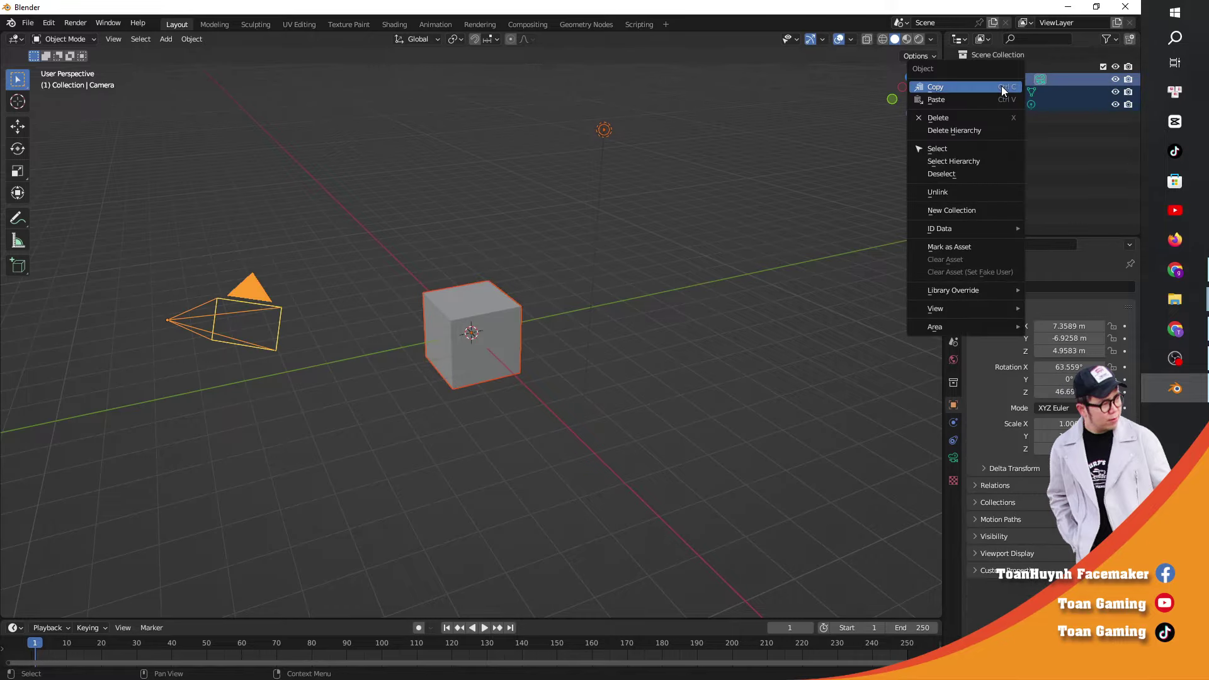
click(983, 131)
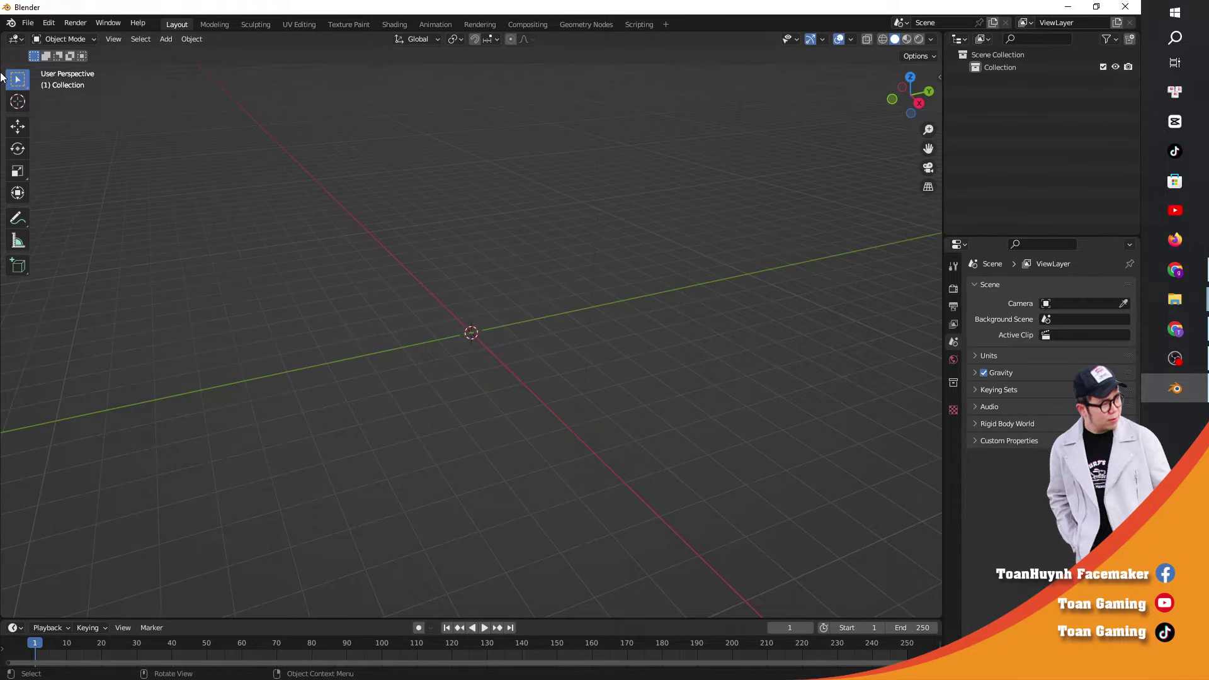
Step: Import FIFA_sample.fbx from D:\Face_convert1.0.1\Face convert1.0.1\Mesh Sample as an FBX model
click(27, 22)
mouse_move(103, 195)
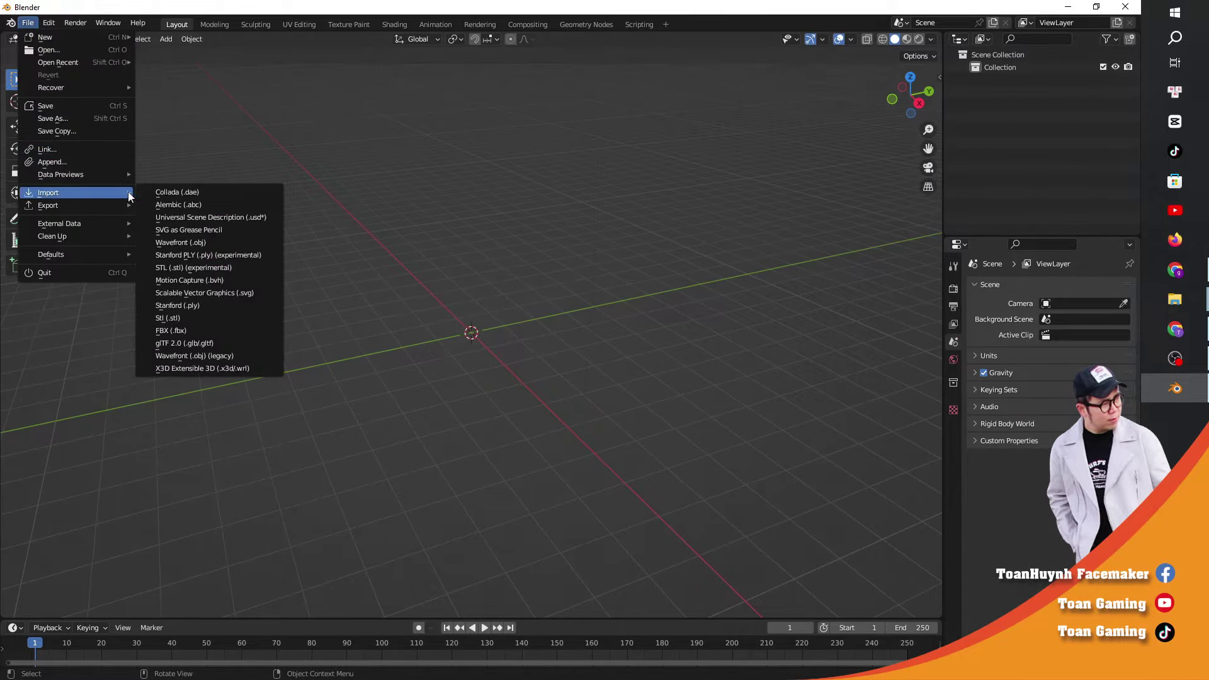
click(183, 330)
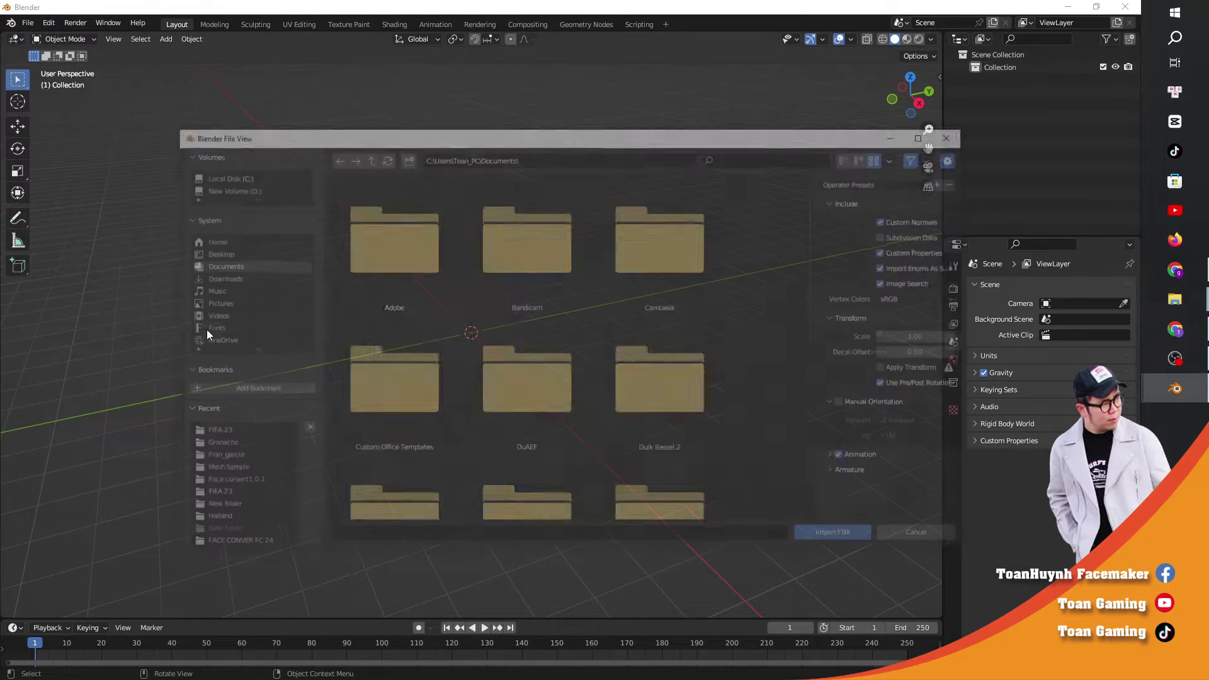
click(243, 189)
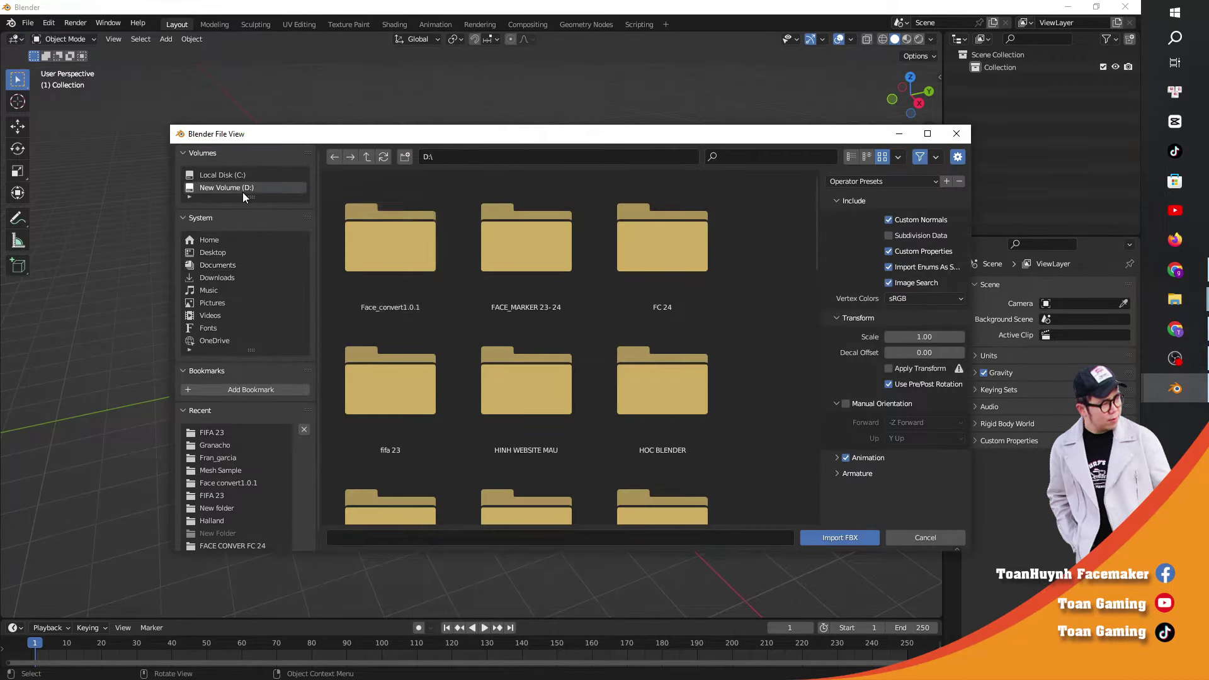
click(401, 258)
double_click(402, 258)
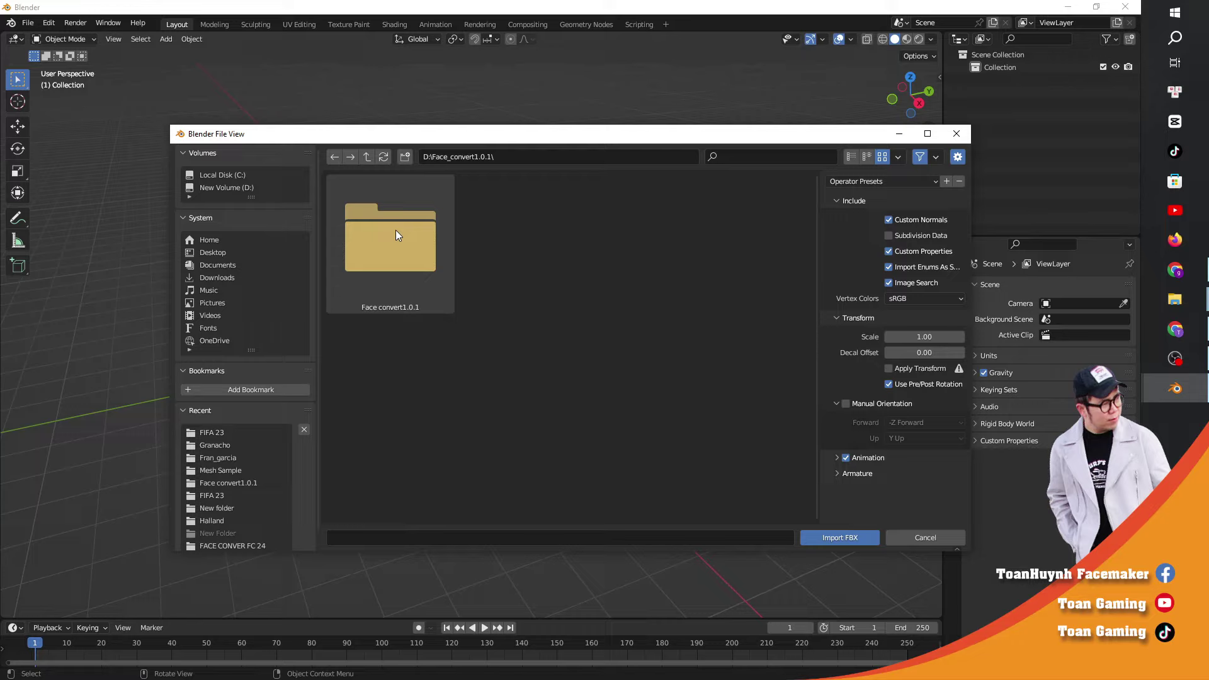
double_click(384, 270)
click(418, 260)
double_click(418, 259)
click(533, 236)
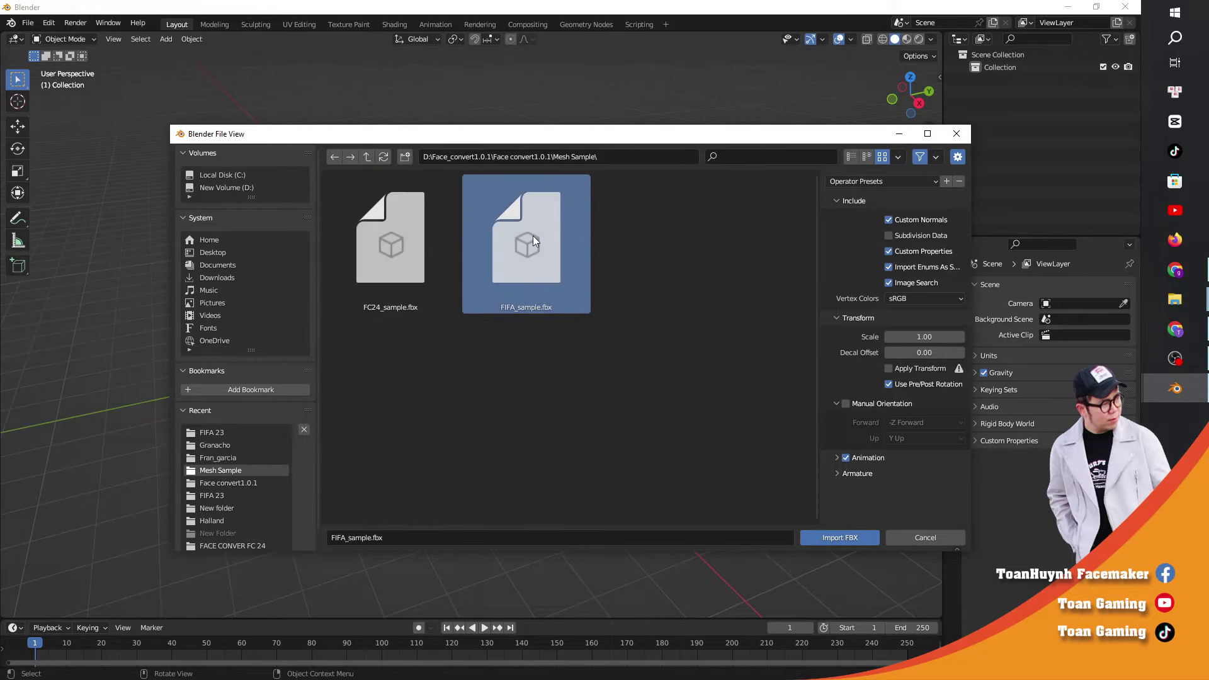
click(836, 538)
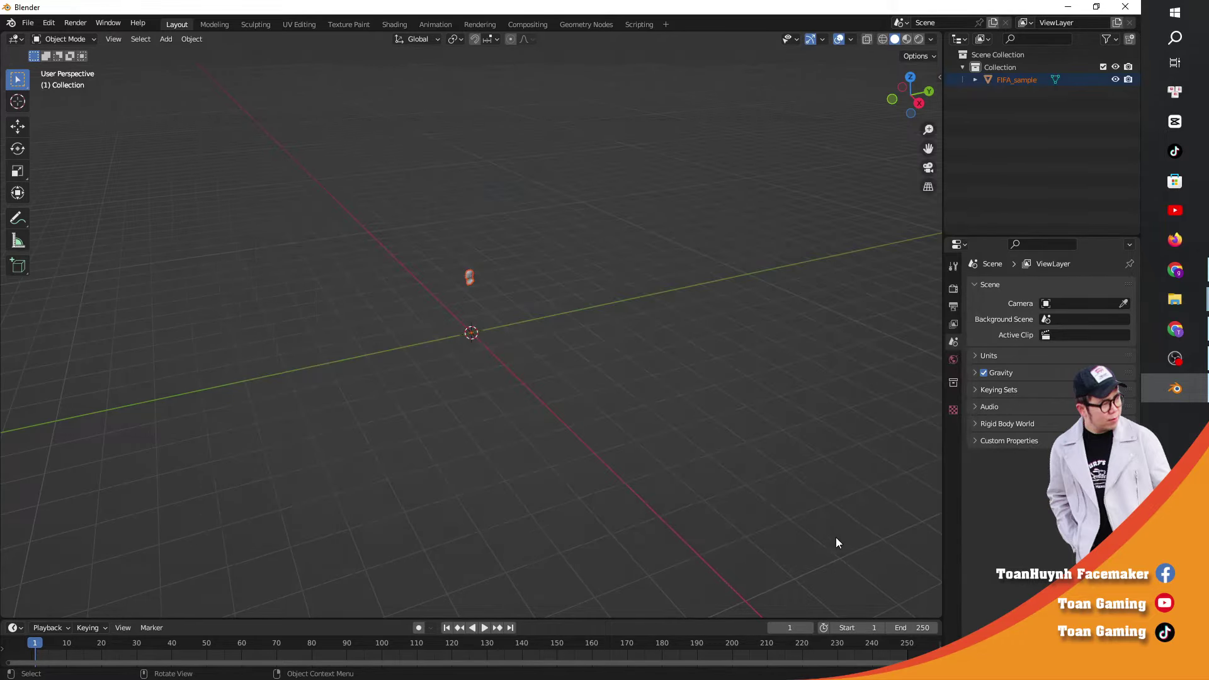
Step: Start an FBX import and browse to the Desktop folder FACE CONVER FC 24\Fran_garcia
click(892, 98)
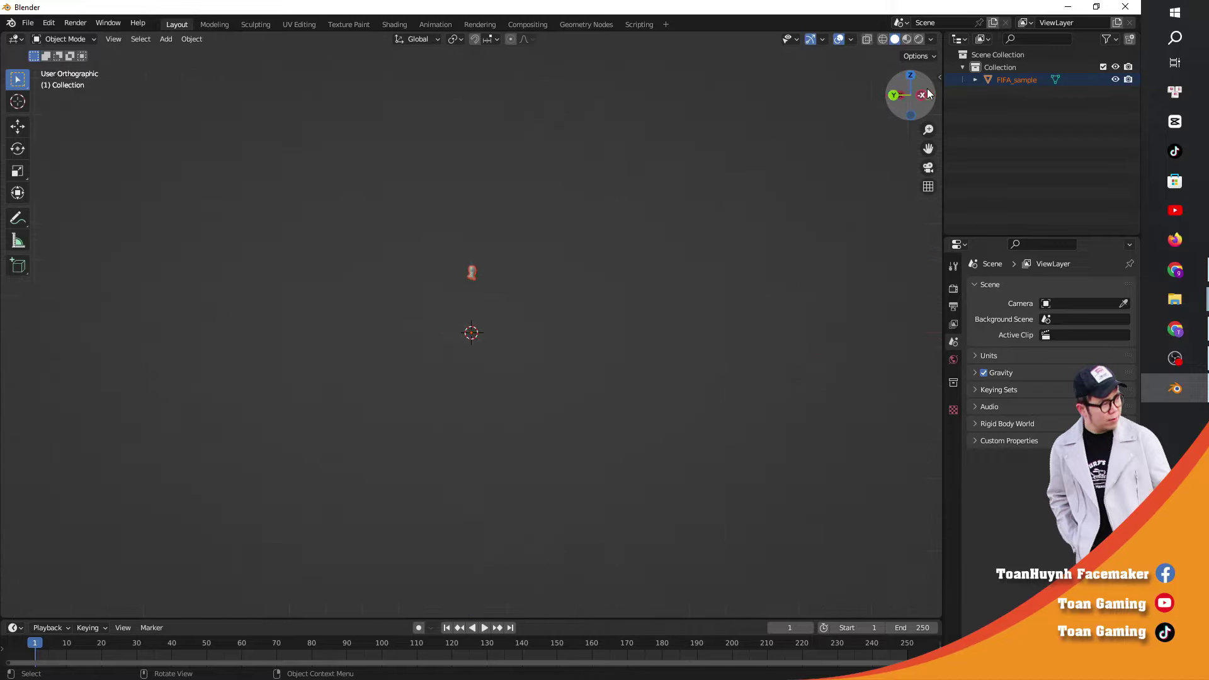
scroll(602, 64, up, 7)
drag(928, 148, 576, 181)
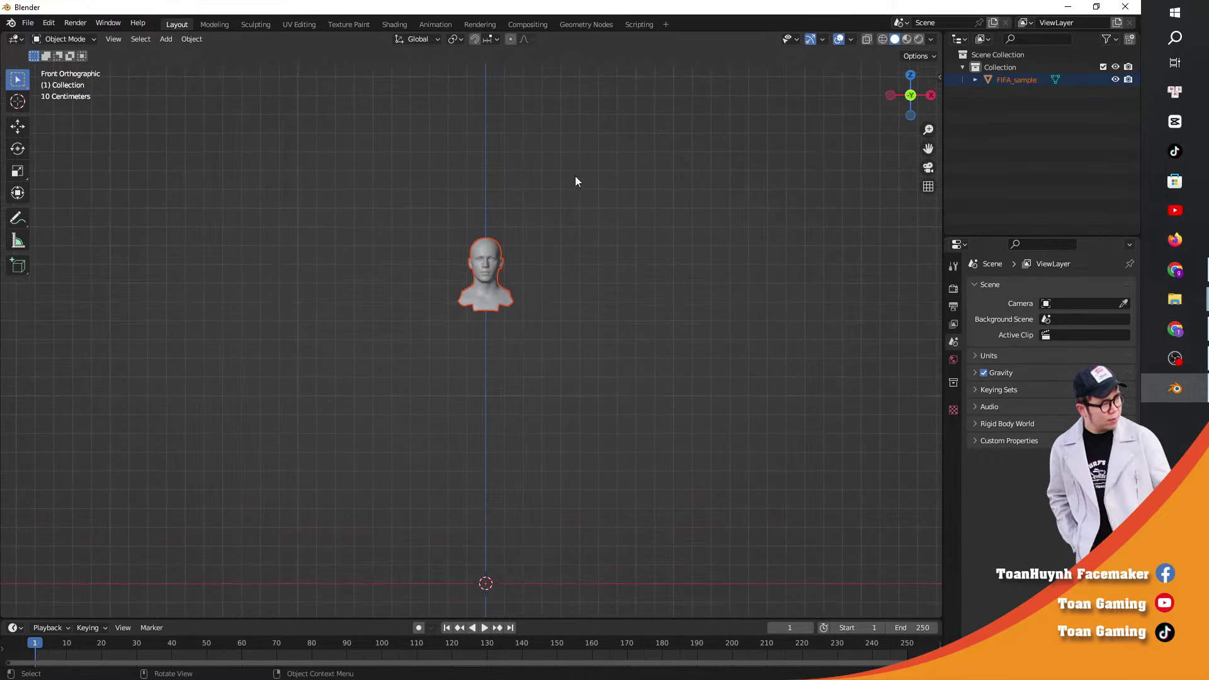
click(28, 23)
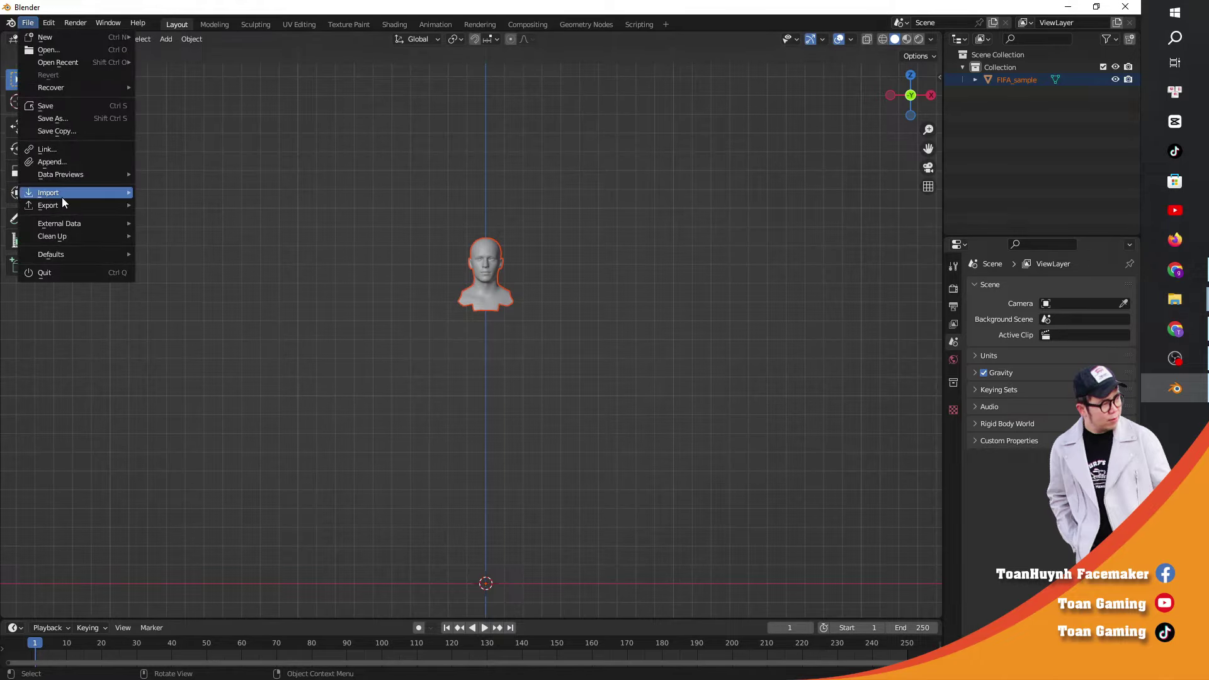
mouse_move(61, 195)
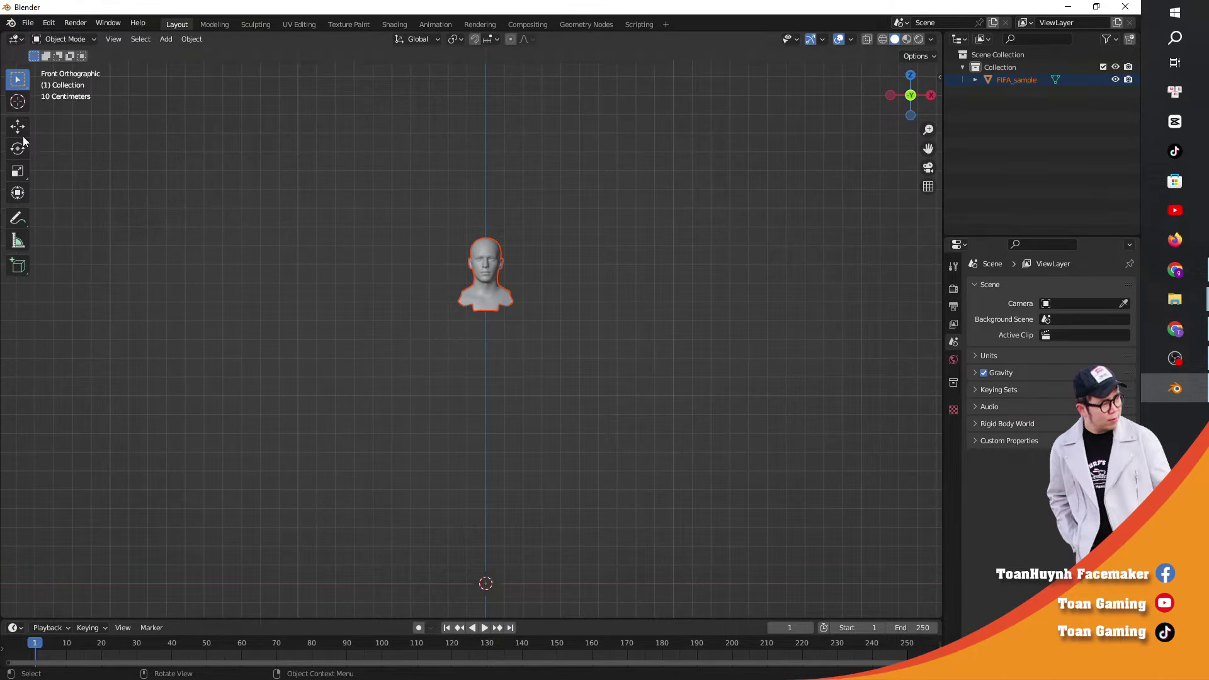
click(29, 22)
mouse_move(58, 194)
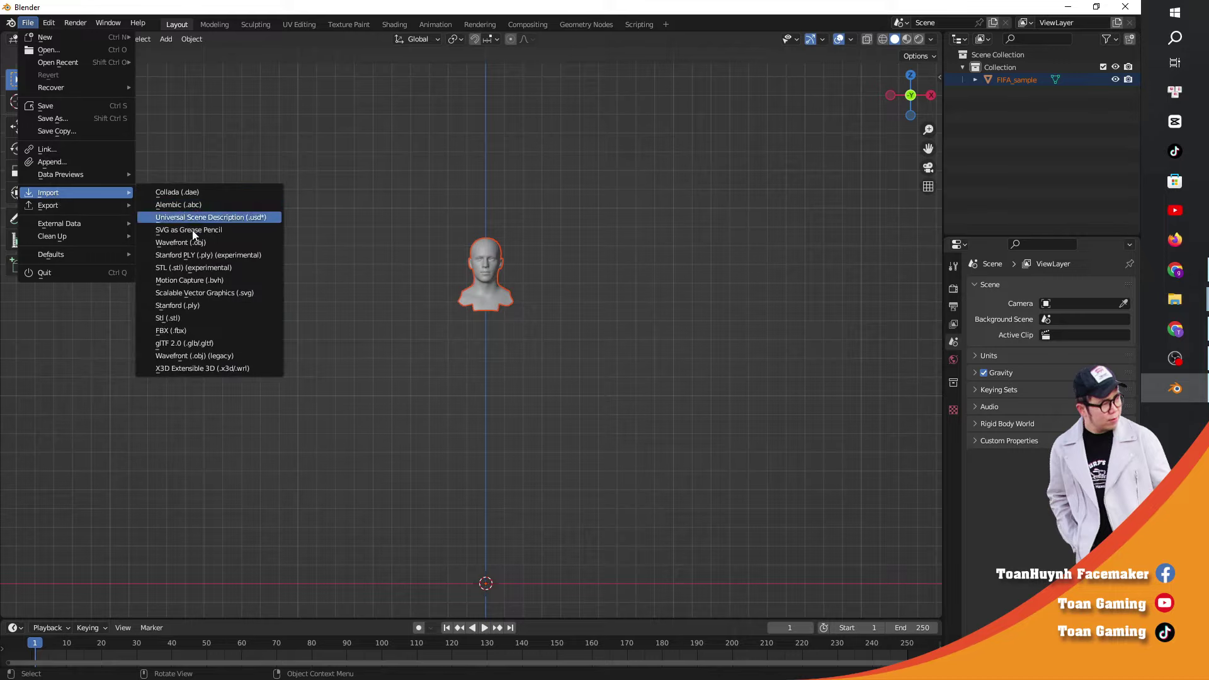
click(202, 331)
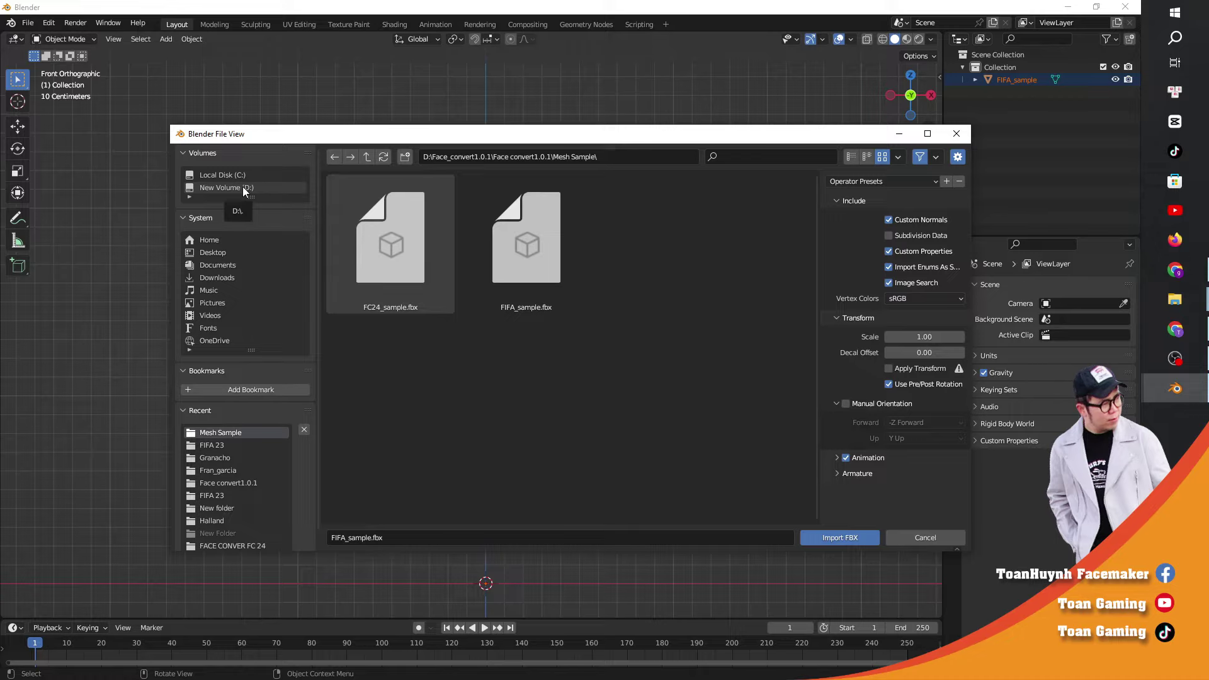
click(243, 188)
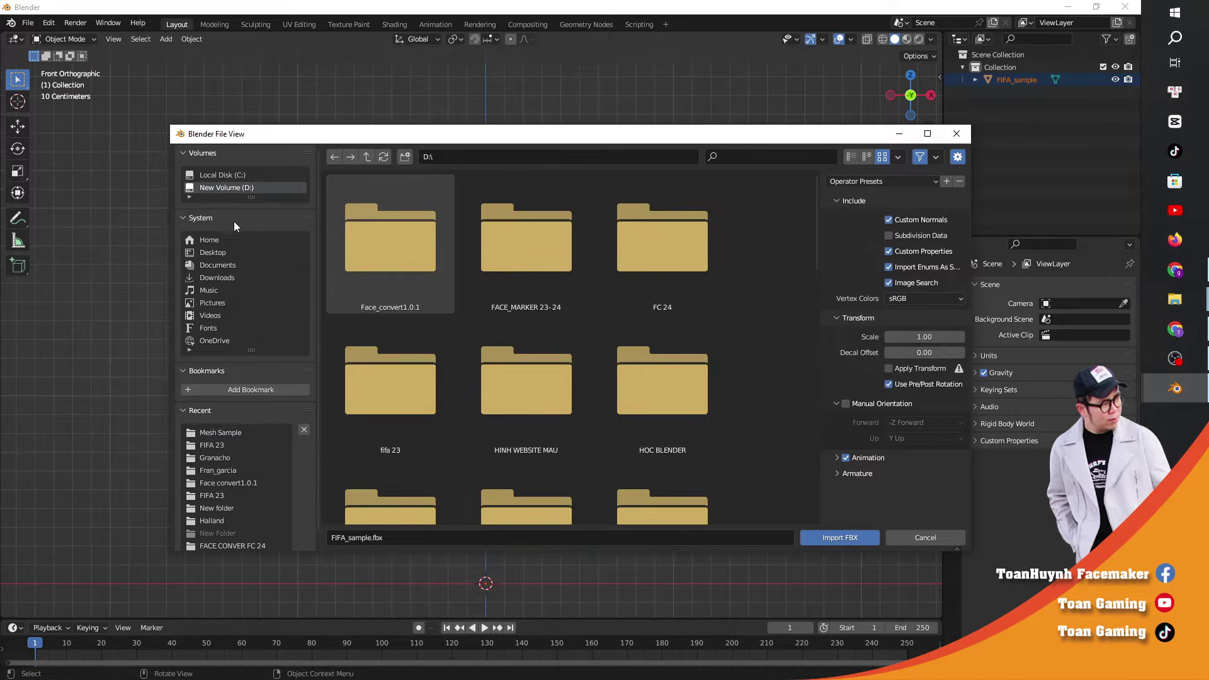
click(220, 251)
click(391, 251)
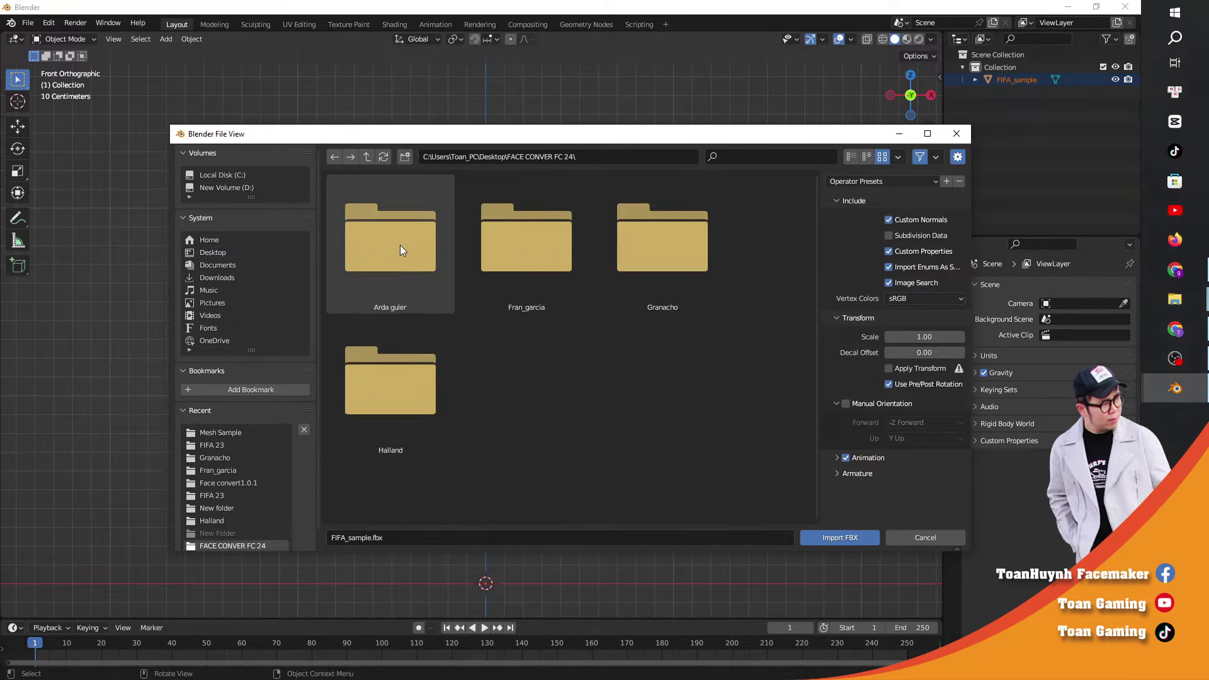
click(524, 257)
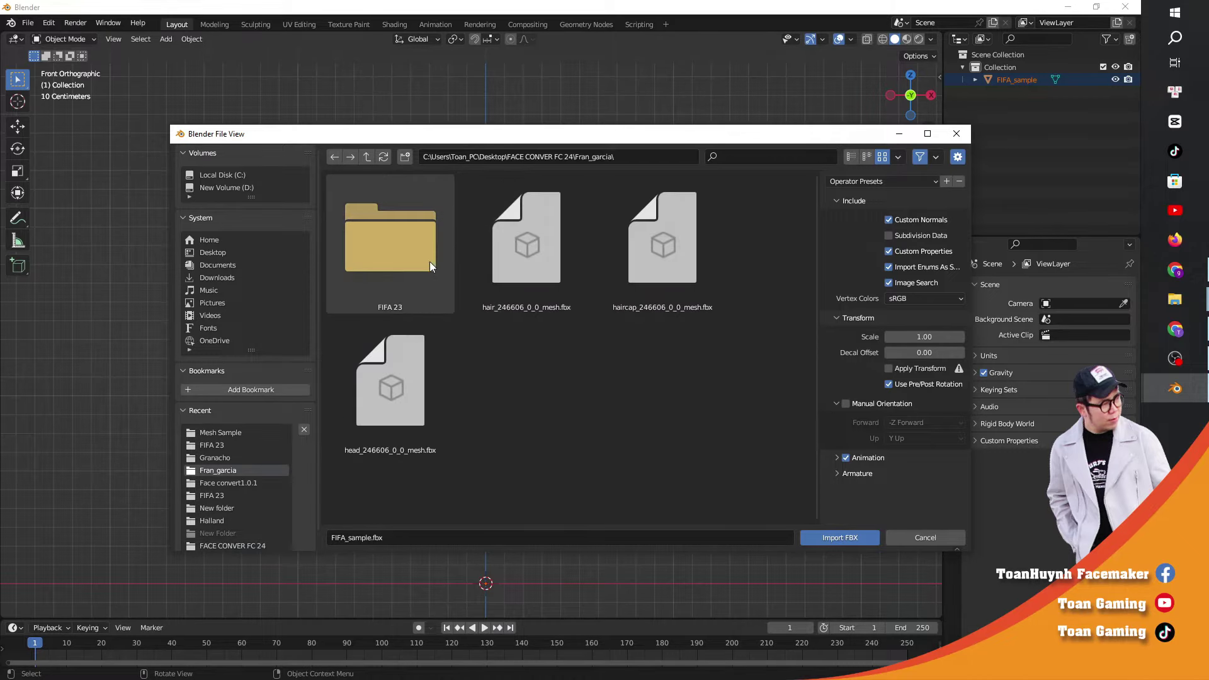
Step: Import head_246606_0_0_mesh.fbx with its scale set to 100
click(403, 350)
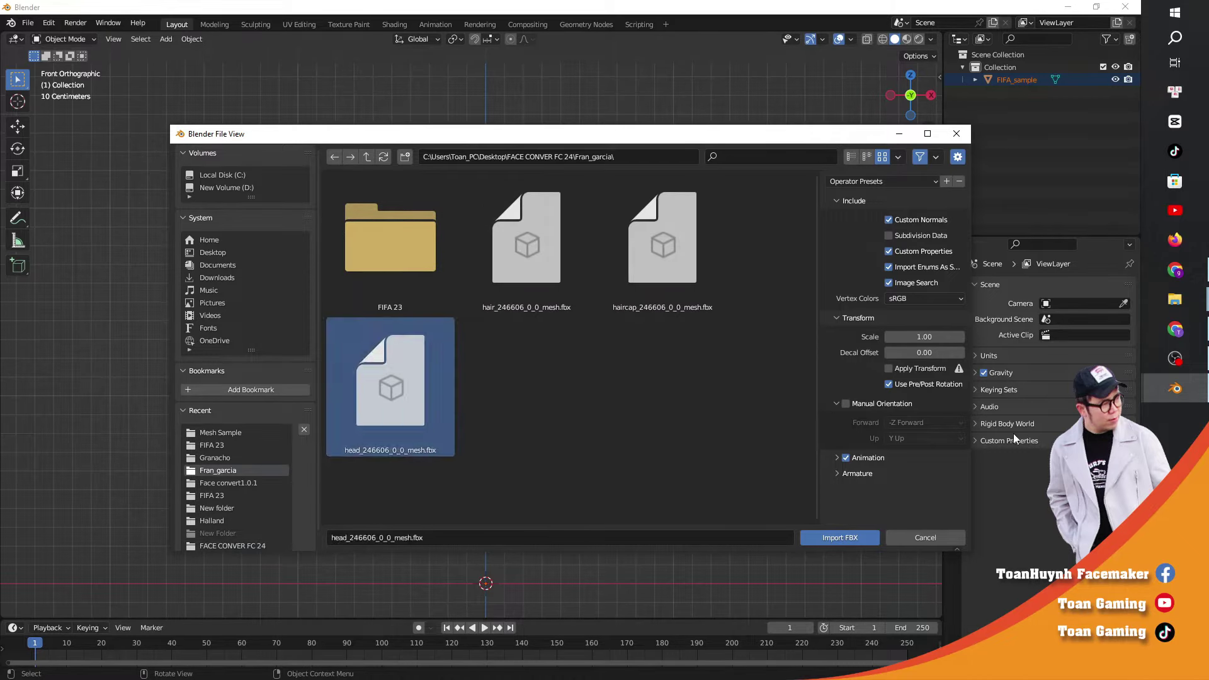
click(926, 338)
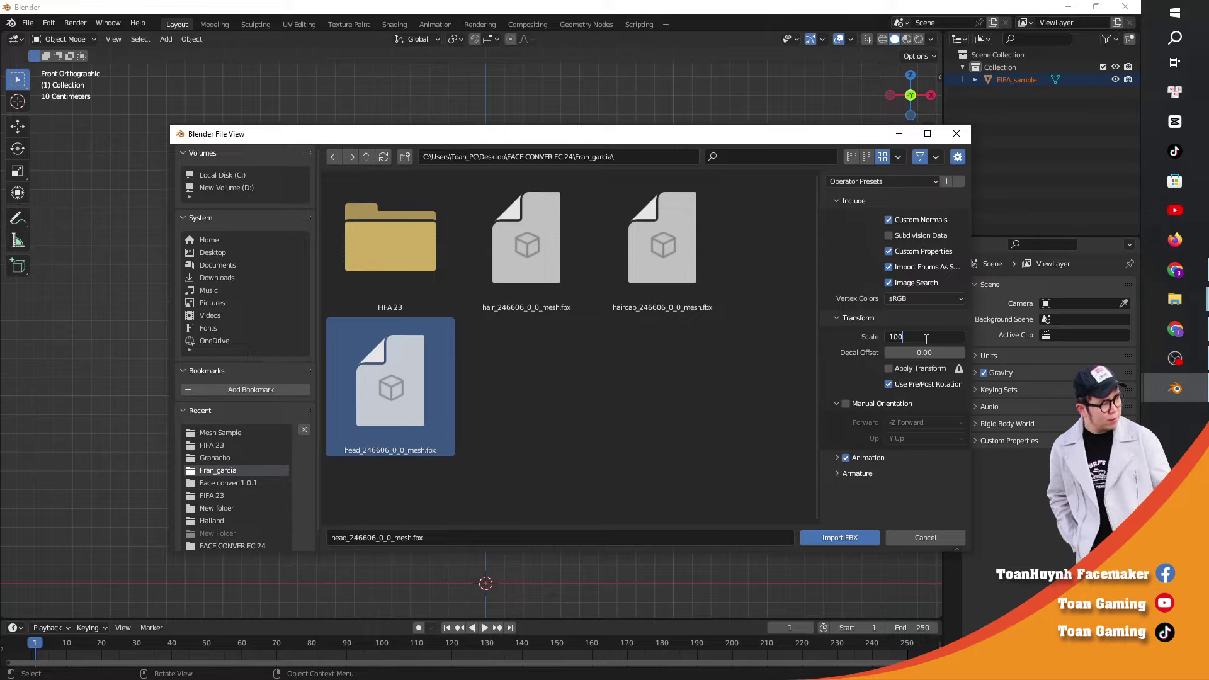
key(Return)
click(872, 541)
Step: Hide the Reference armature and delete the hierarchies of its second eyes mesh and its last two head meshes
click(1115, 92)
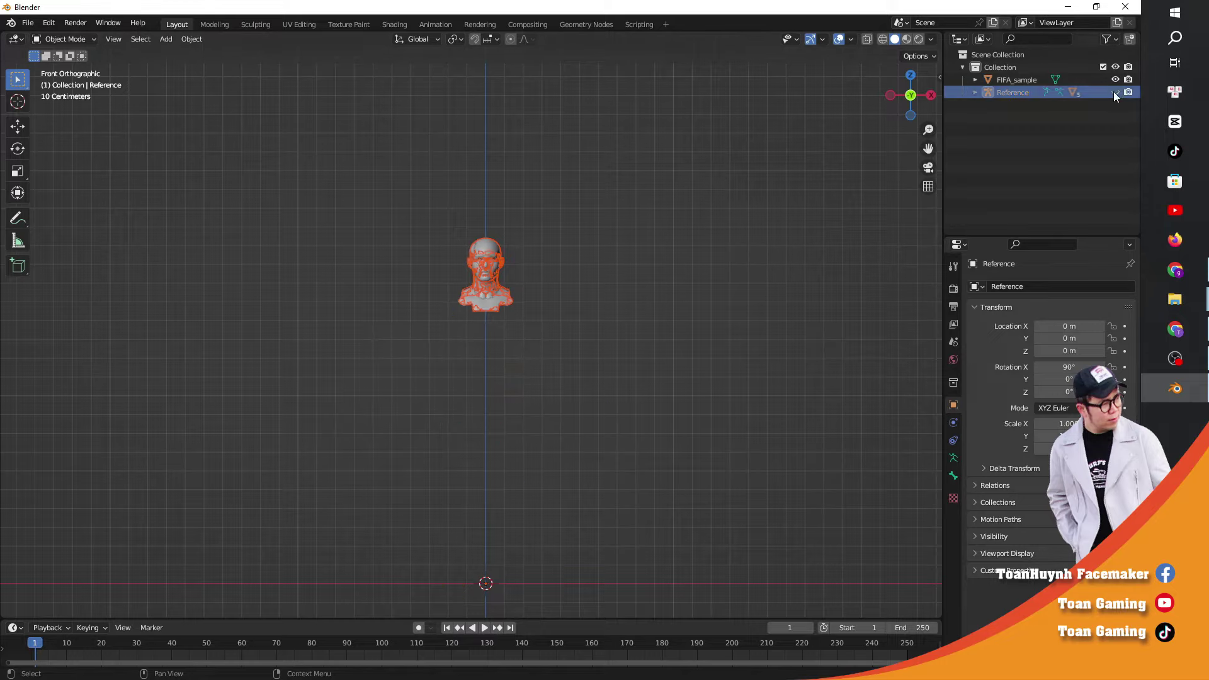
click(976, 93)
click(1018, 142)
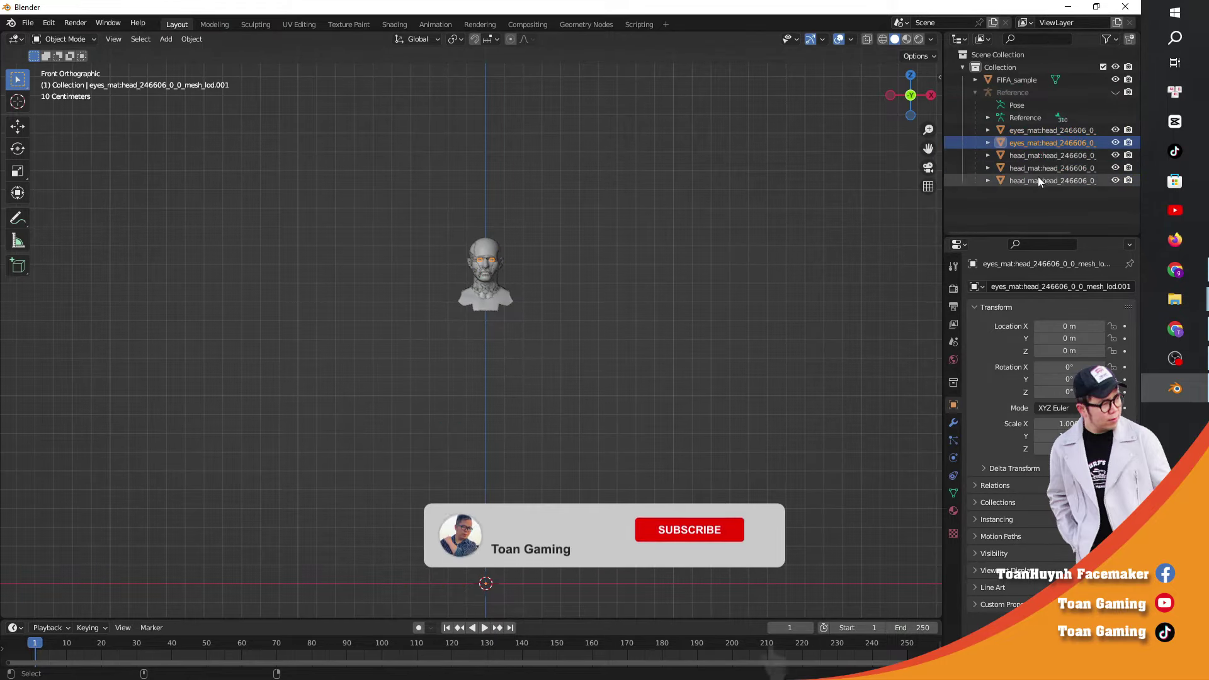
ctrl+click(1039, 177)
ctrl+click(1041, 173)
right_click(1041, 172)
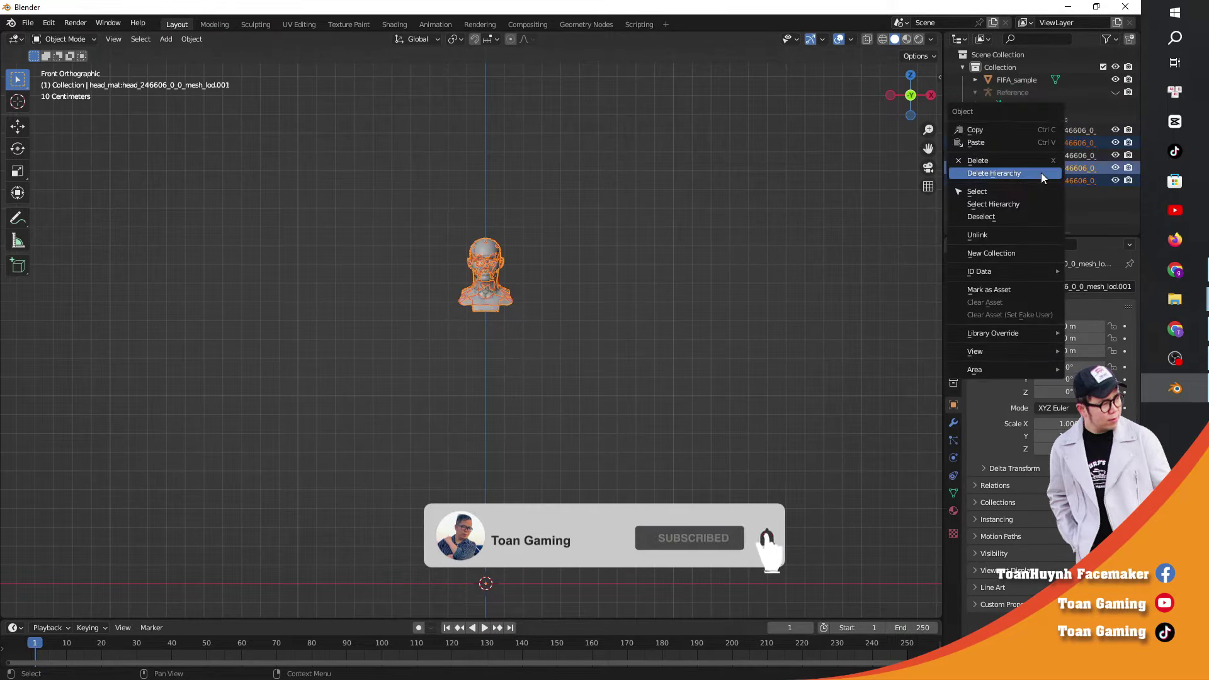
click(1041, 172)
Step: Select the remaining eyes and head meshes under Reference and apply the FC24 to FIFA head conversion
scroll(689, 78, up, 5)
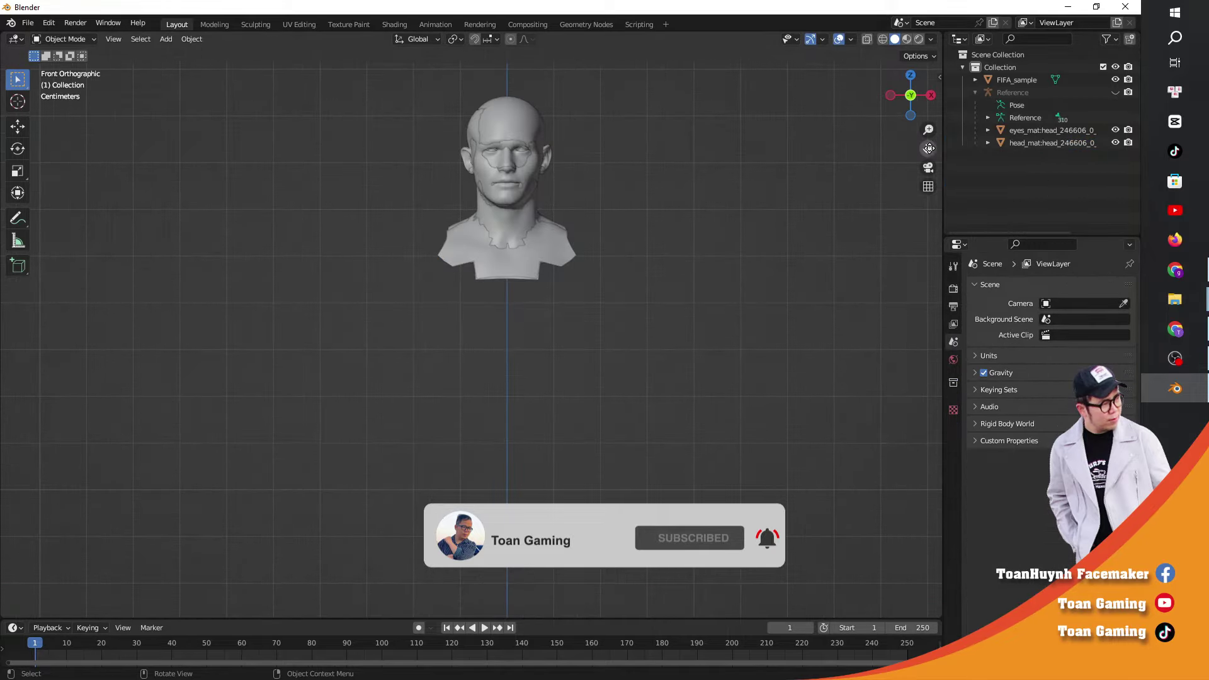
drag(929, 148, 910, 218)
scroll(641, 154, down, 1)
scroll(619, 147, up, 3)
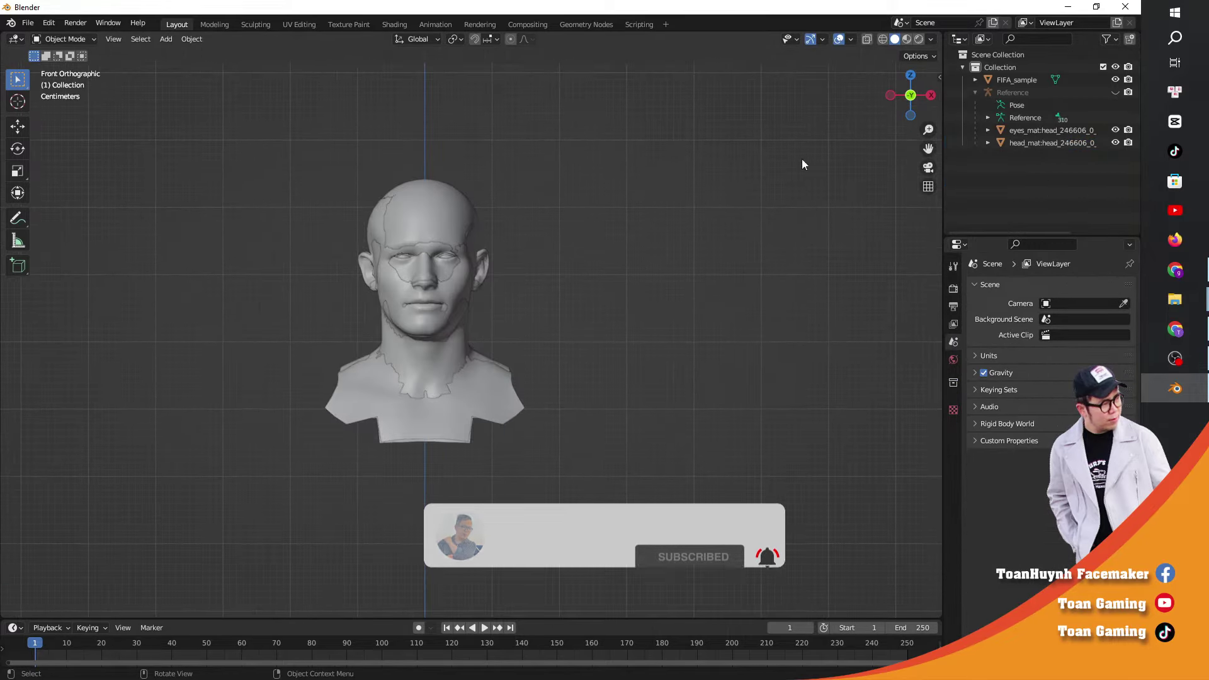
click(1031, 143)
ctrl+click(1033, 130)
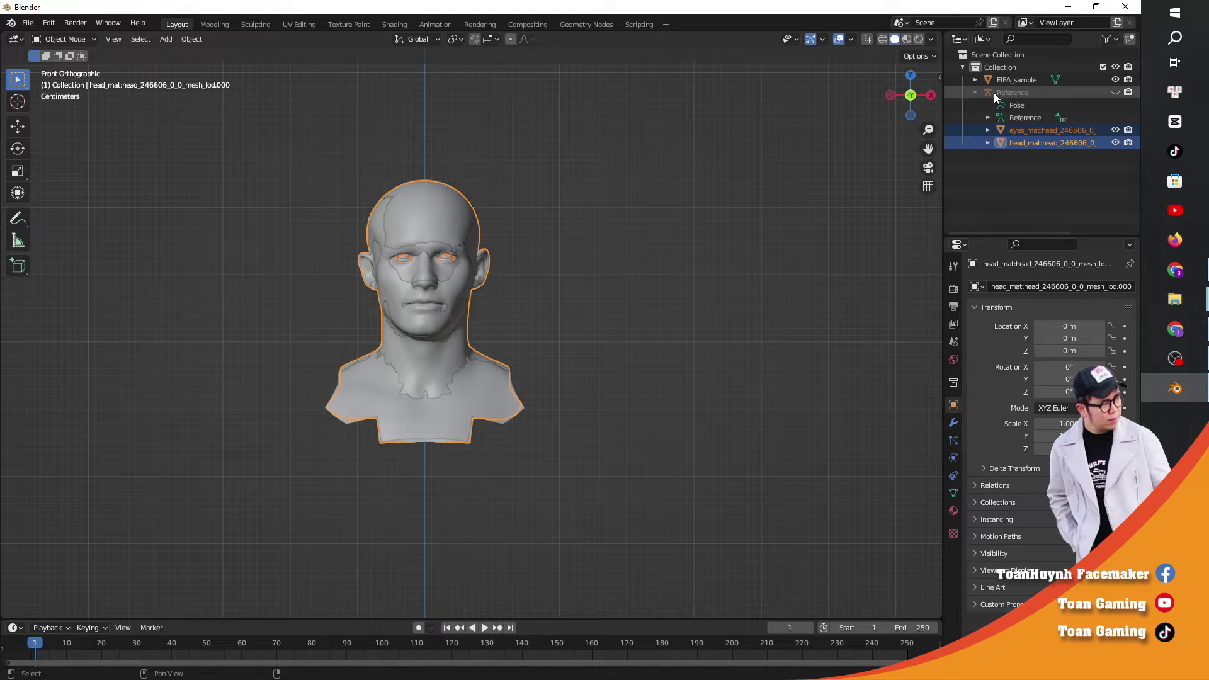
click(975, 92)
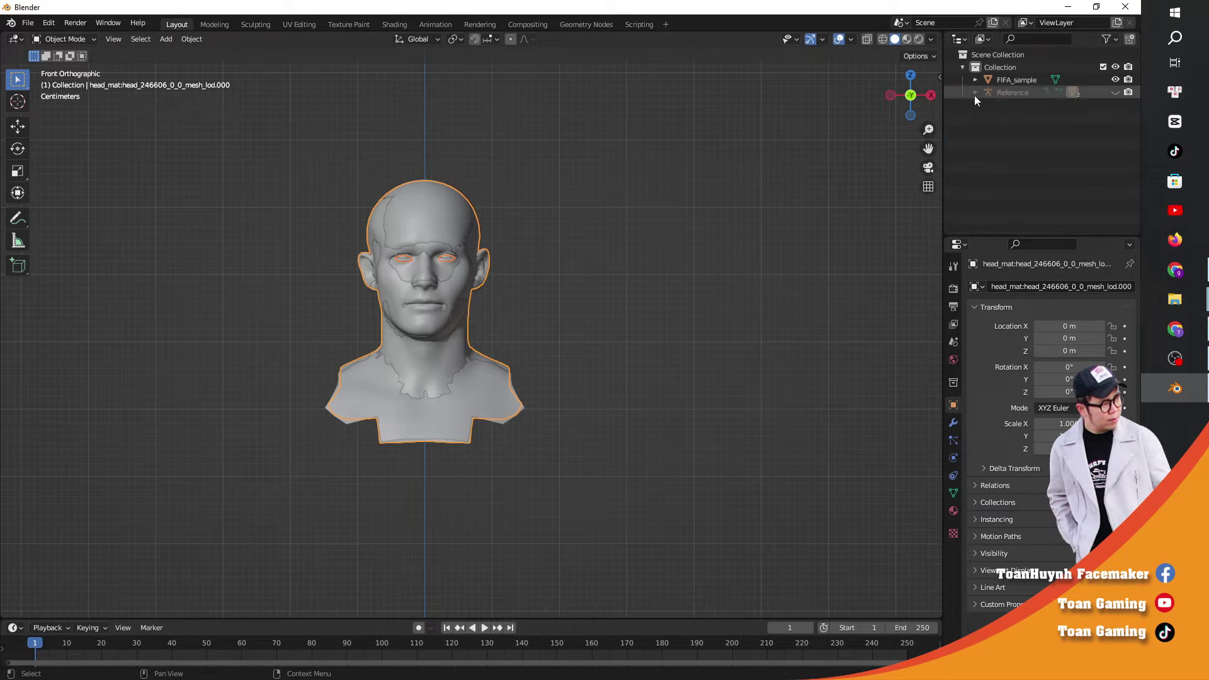
click(975, 93)
click(976, 93)
click(939, 77)
click(933, 177)
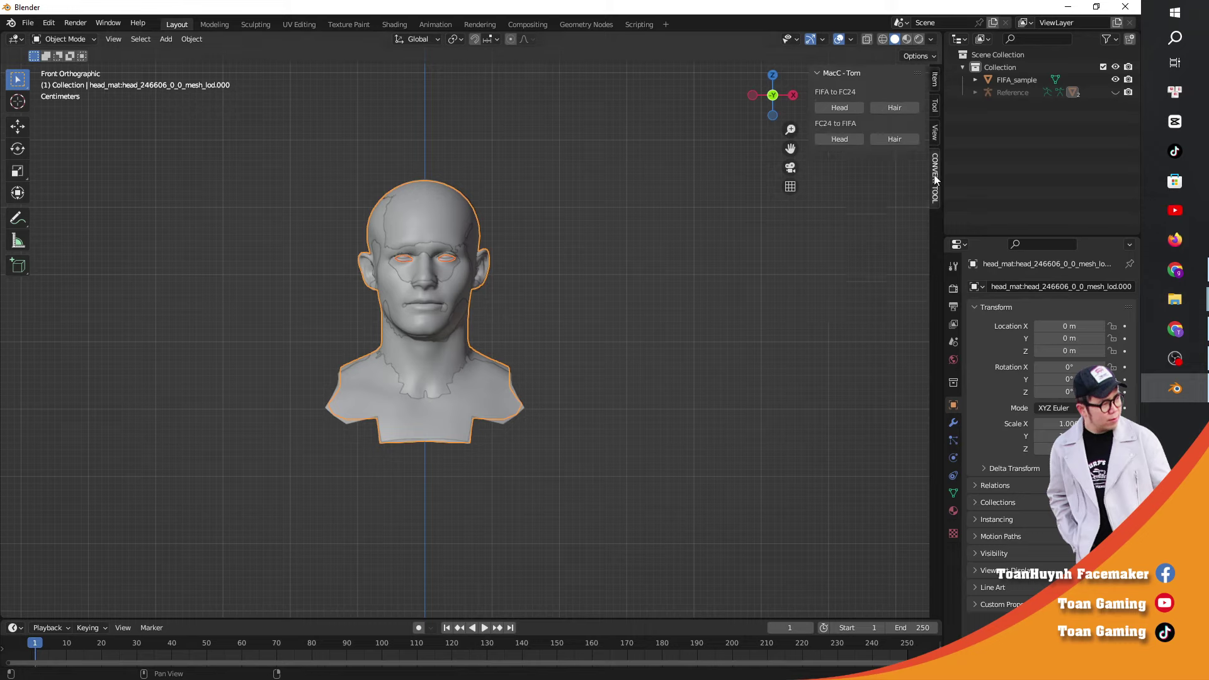
click(848, 138)
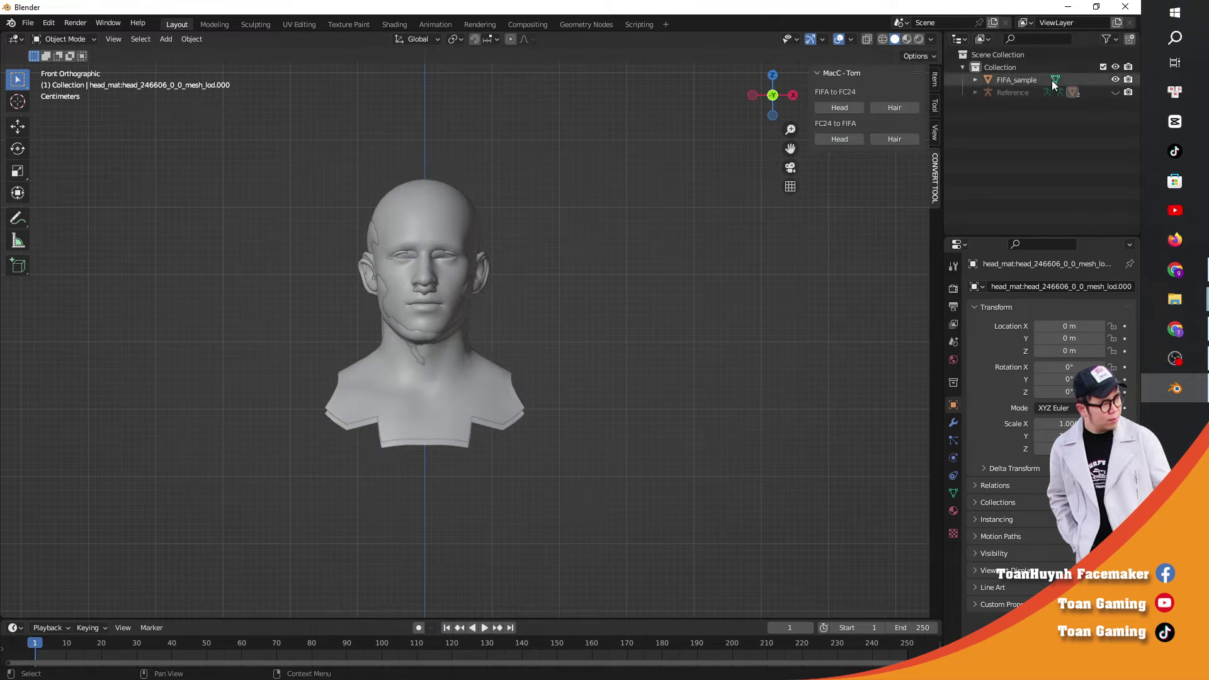
Step: Hide FIFA_sample, show the Reference armature, and select it together with its eyes and head meshes
click(1115, 80)
click(976, 92)
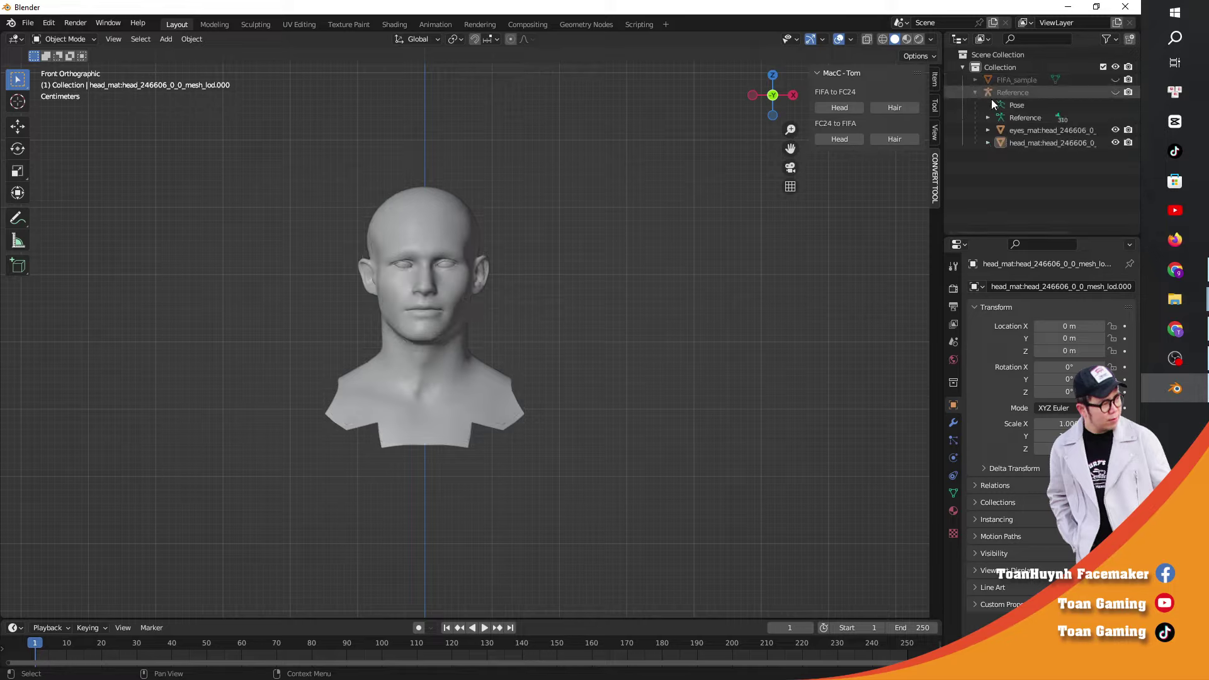
click(1007, 93)
click(1115, 92)
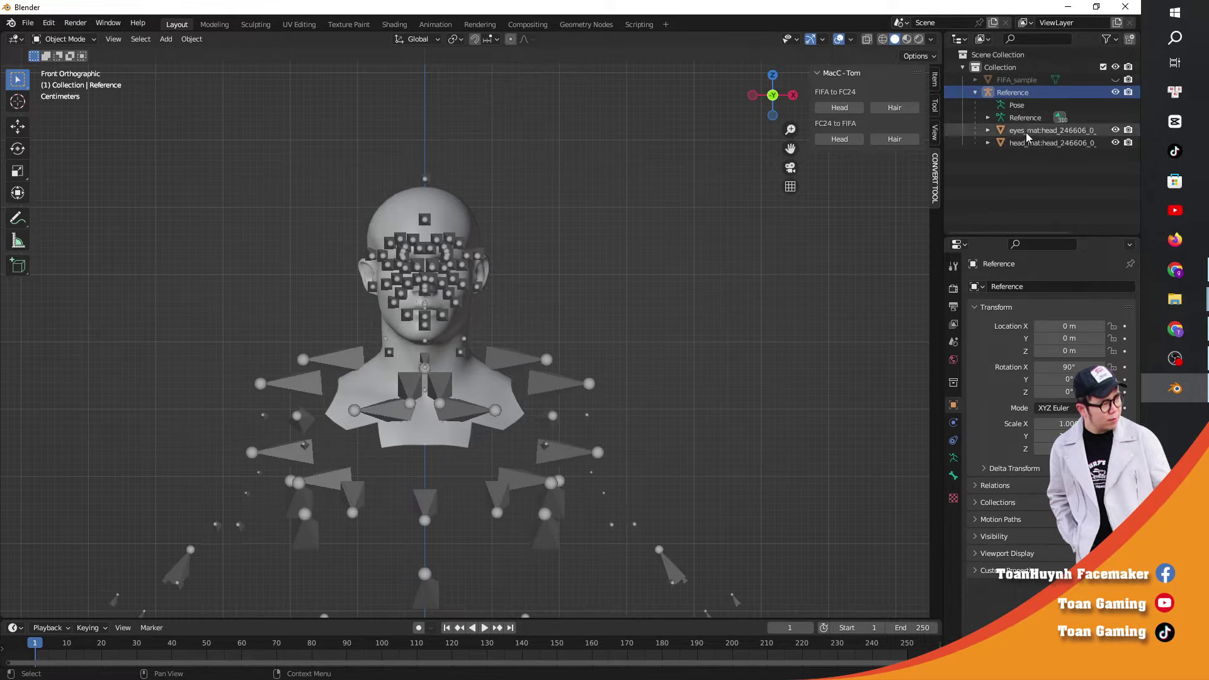
shift+click(1023, 140)
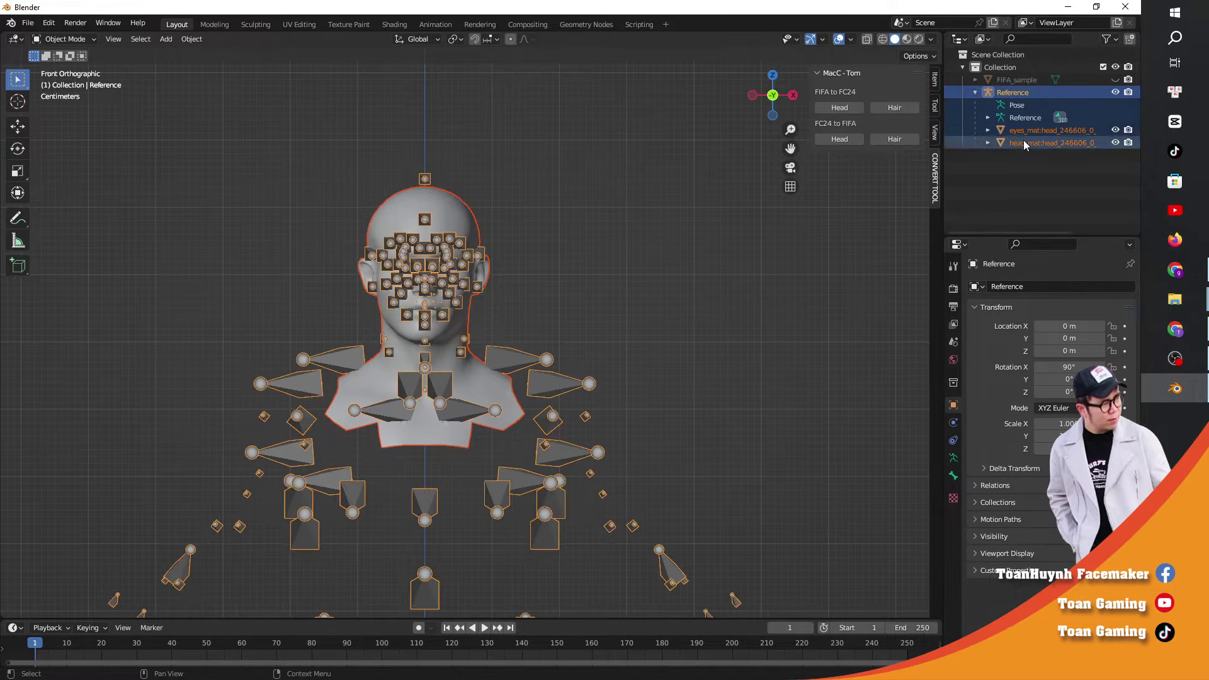
Step: Set up an FBX export limited to selected objects, excluding cameras and lamps, with scale 0.01 and Tangent Space enabled
click(25, 23)
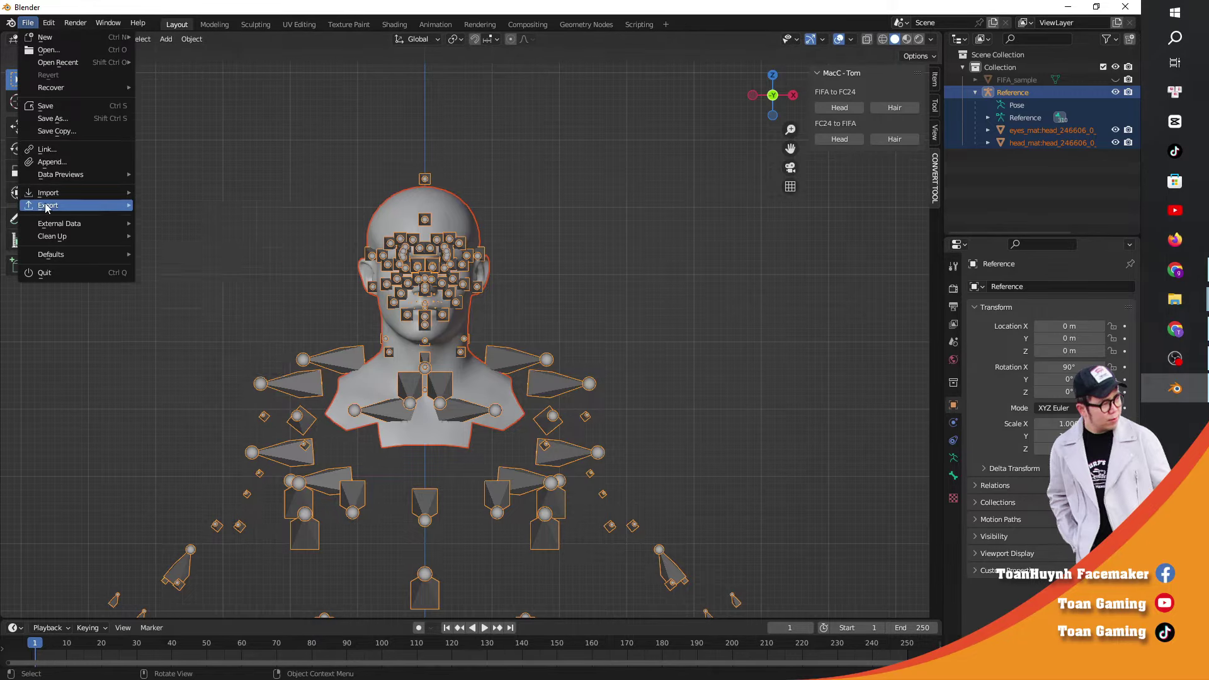
mouse_move(106, 210)
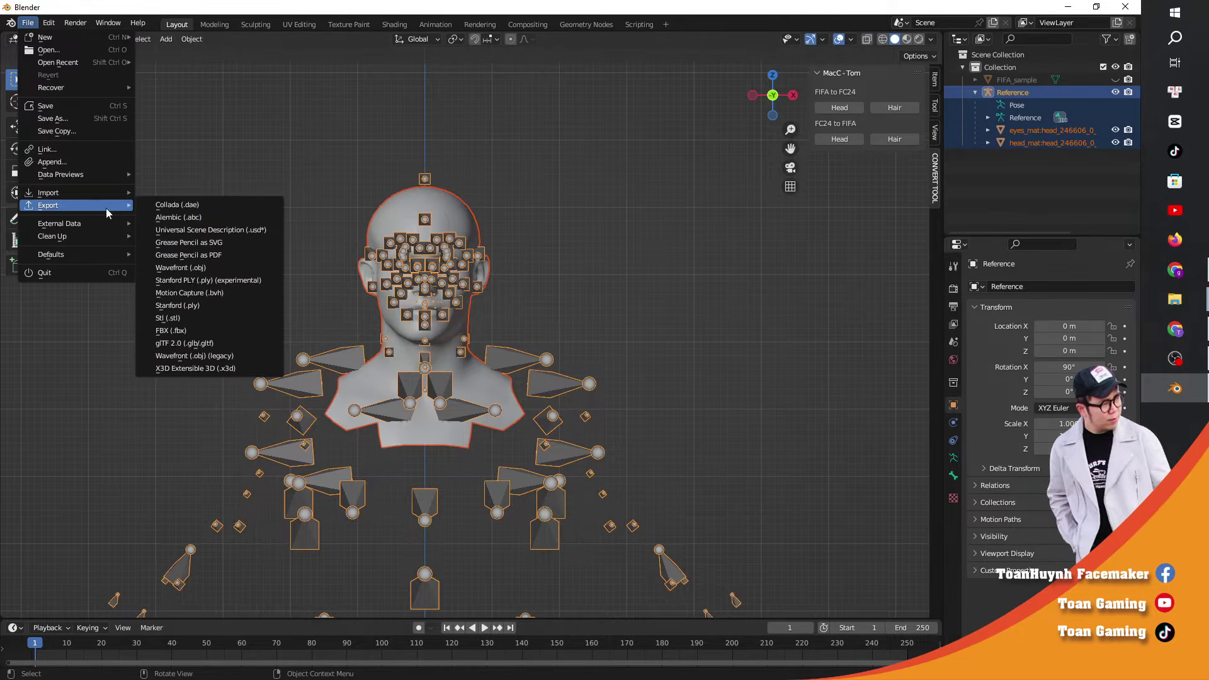
click(210, 331)
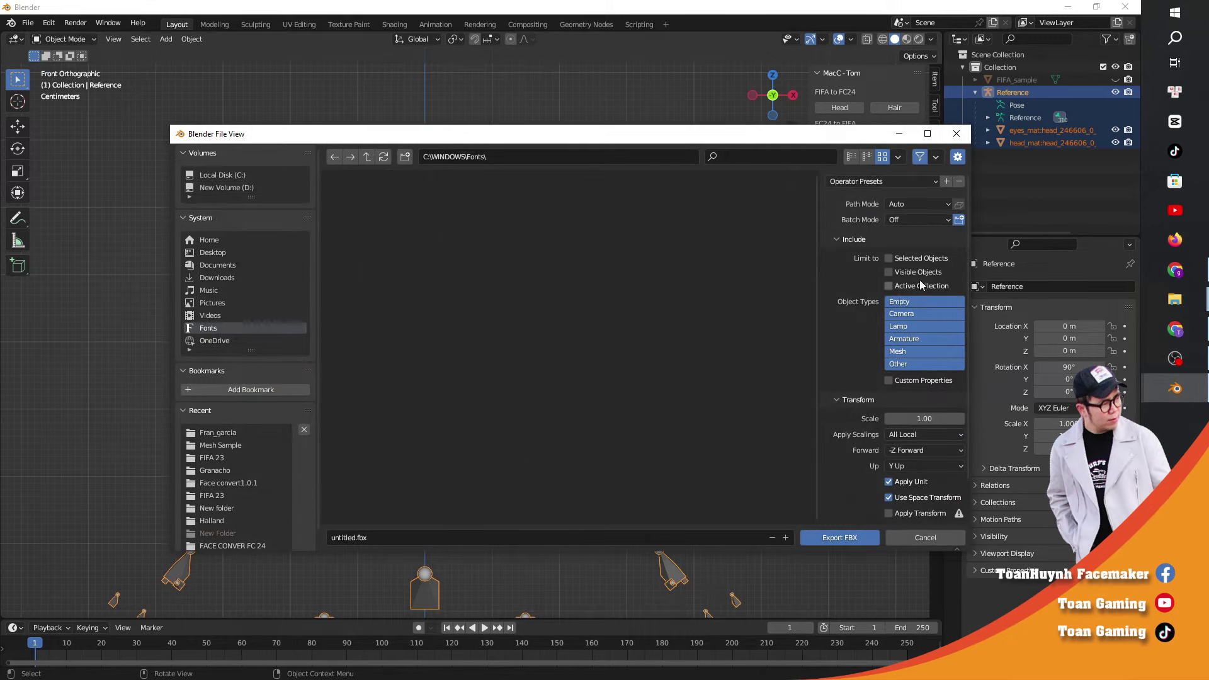
shift+click(902, 326)
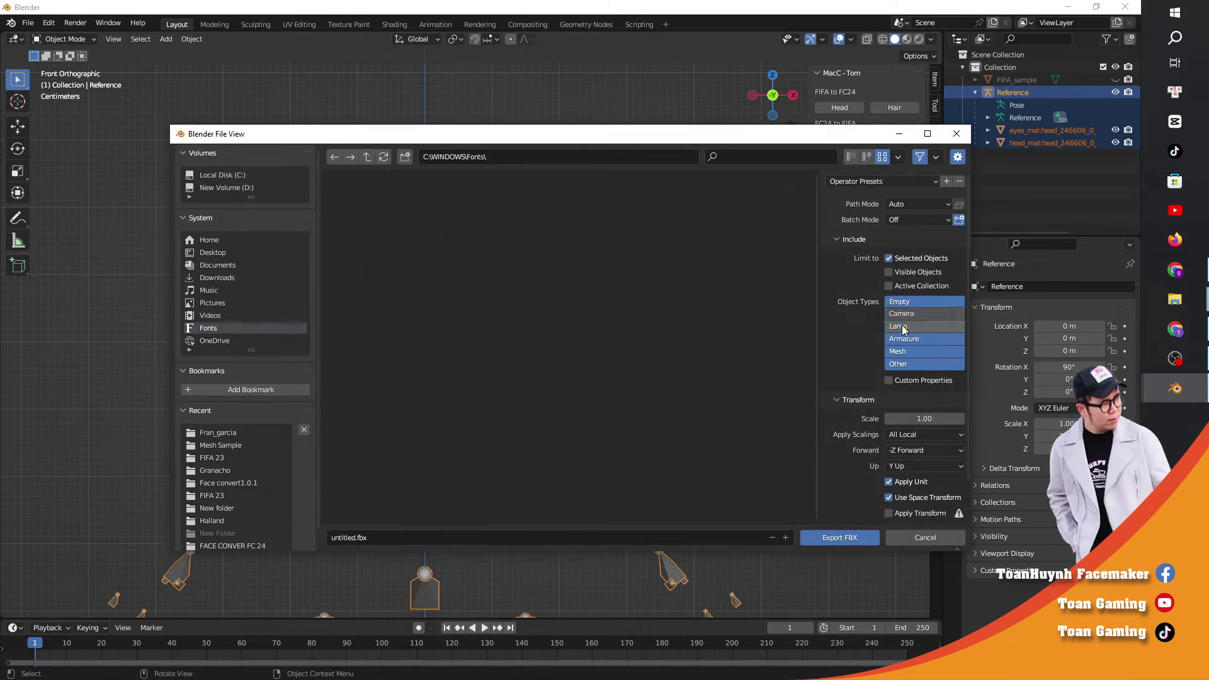
click(925, 419)
text(0)
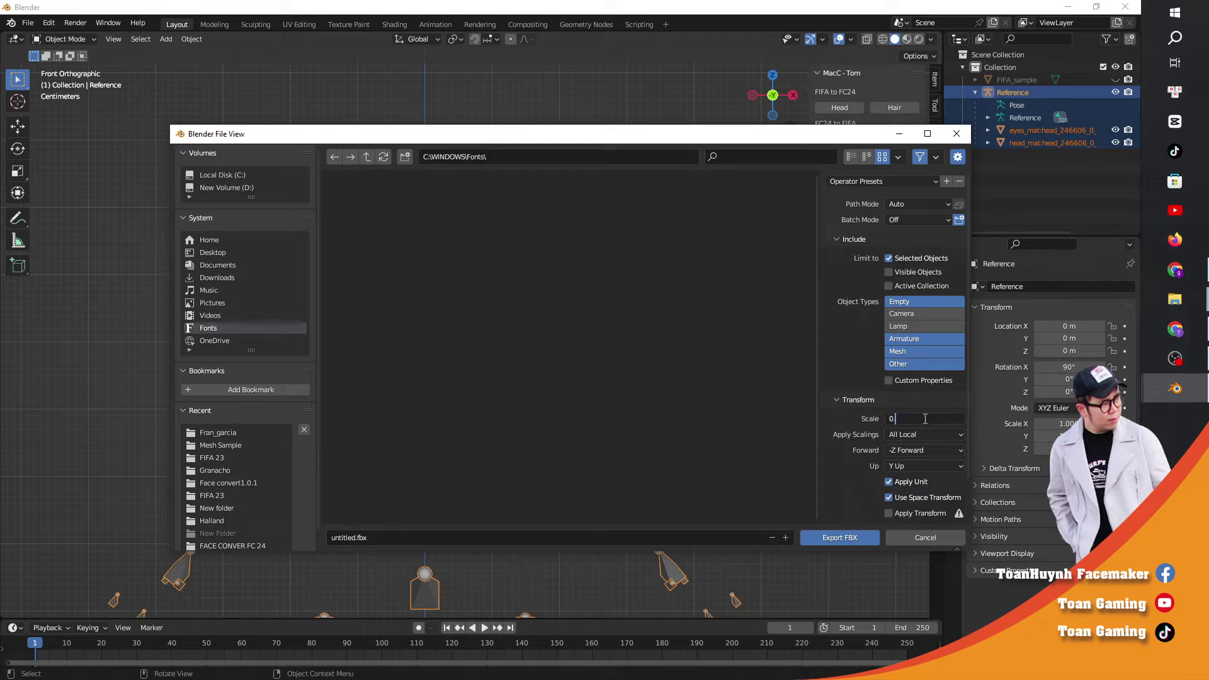
text(.01)
key(Return)
scroll(864, 496, down, 1)
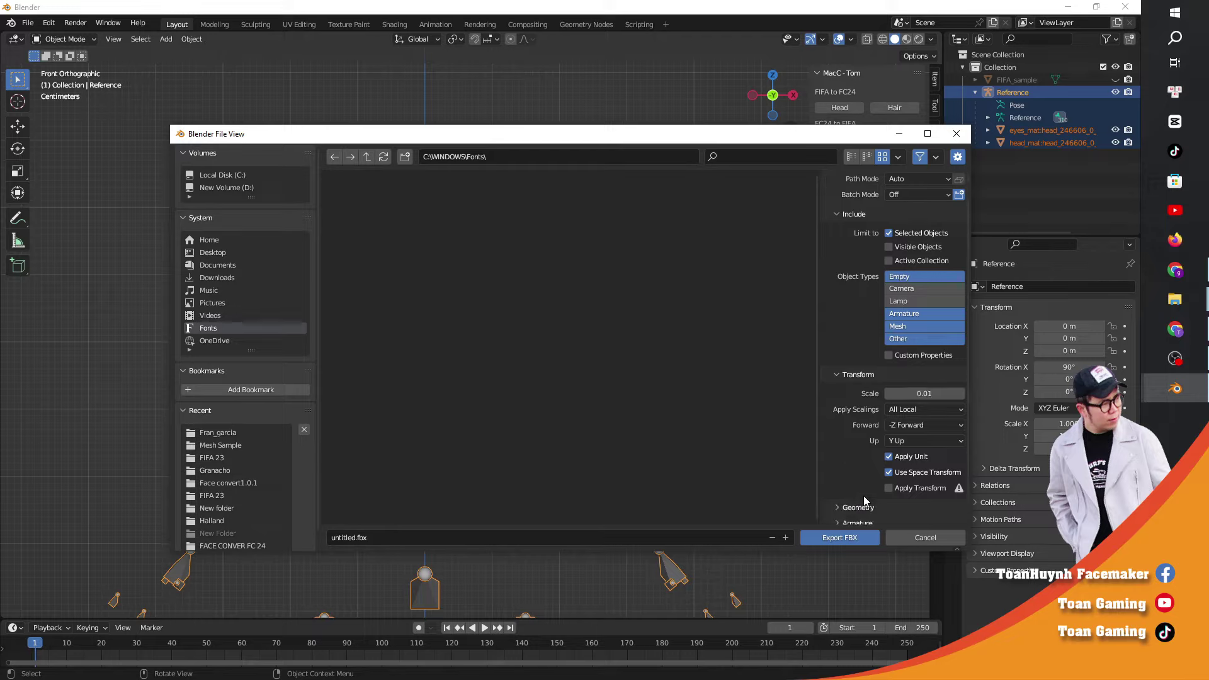
scroll(856, 472, down, 2)
scroll(869, 484, down, 2)
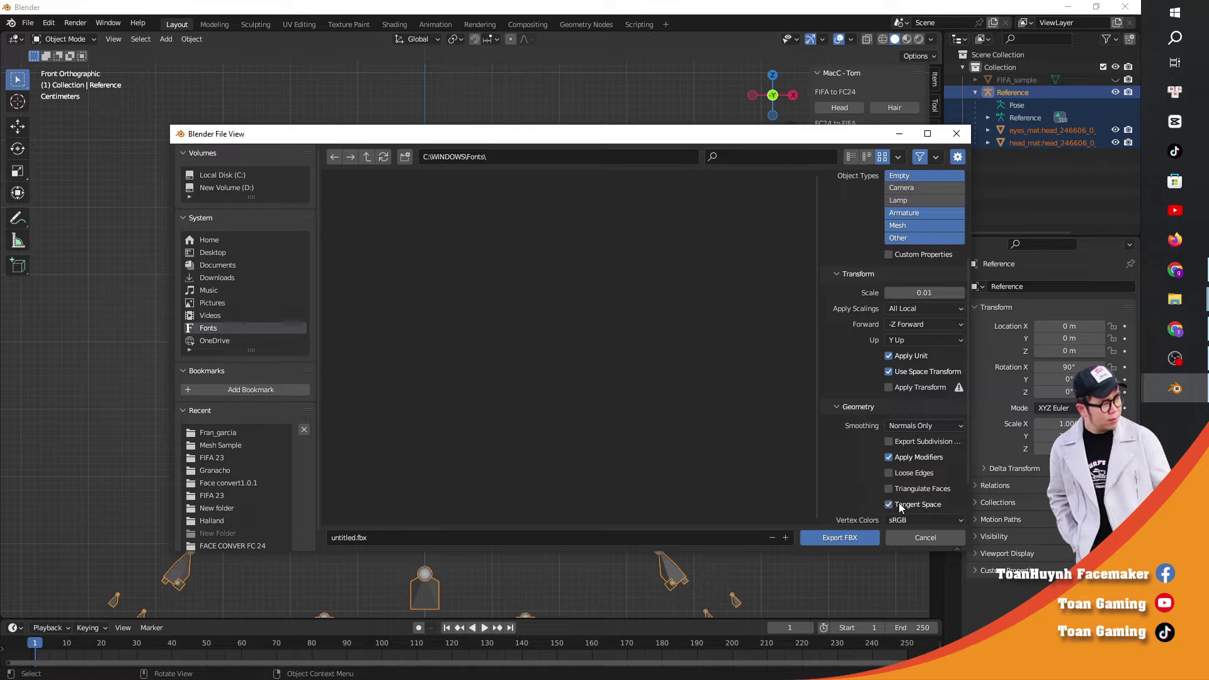
Step: Export the FBX as FIFA23_HEAD into the Desktop folder FACE CONVER FC 24\Fran_garcia\FIFA 23
click(228, 253)
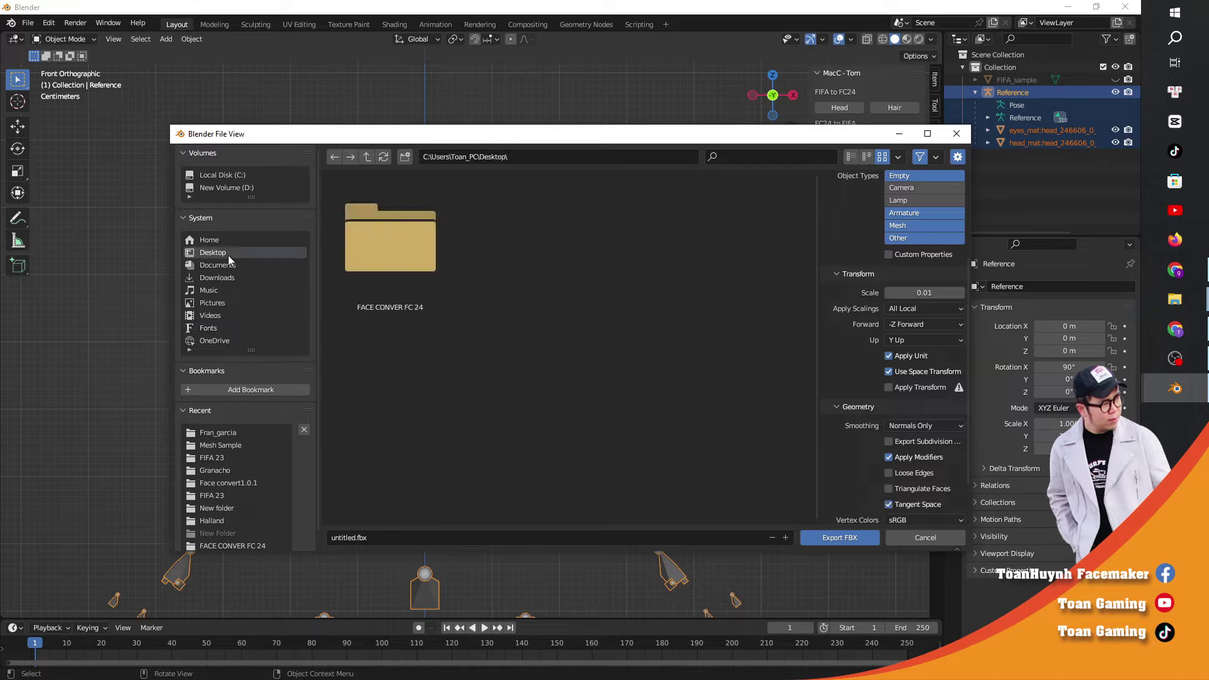
double_click(384, 259)
double_click(555, 255)
double_click(403, 254)
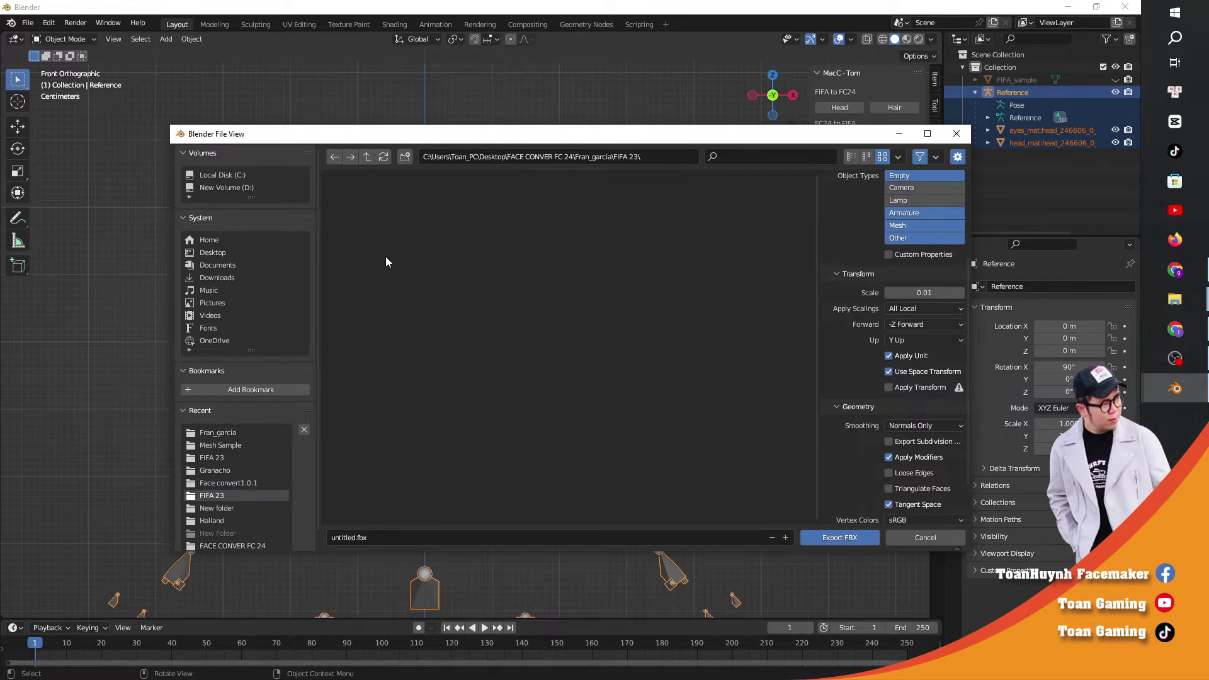
click(402, 538)
text(FIFA23_HEAD)
click(829, 541)
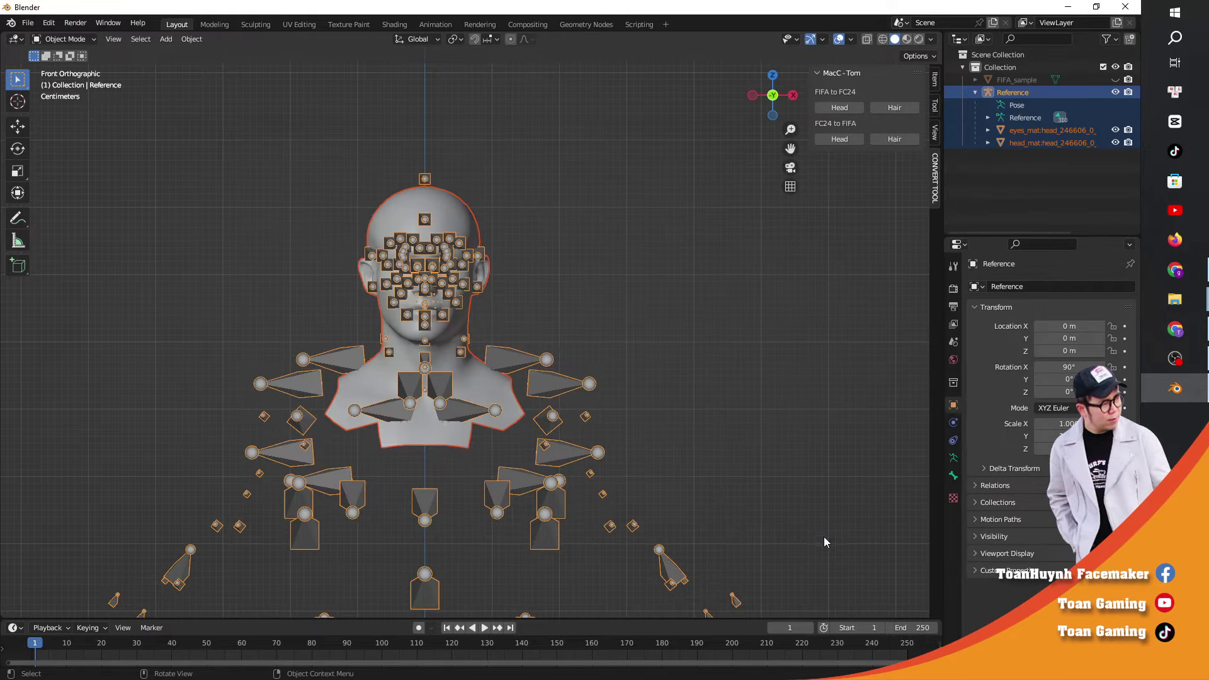
Step: Hide the Reference armature and import hair_246606_0_0_mesh.fbx from the Fran_garcia folder at scale 100
click(1116, 92)
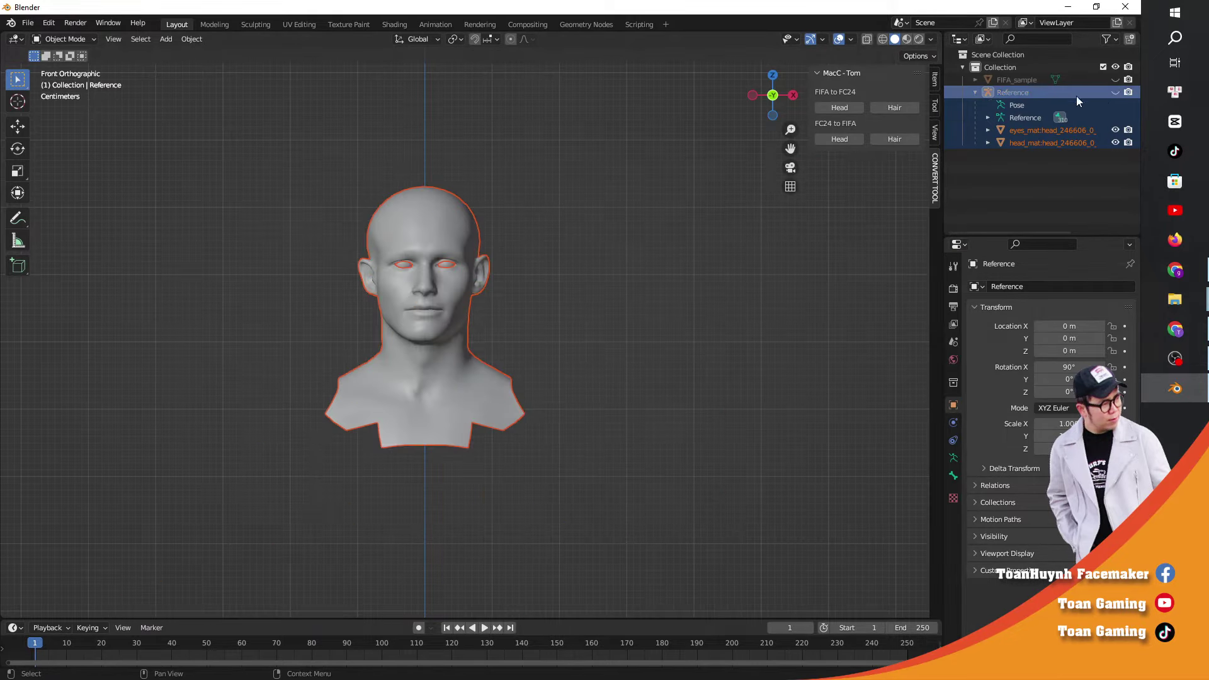
click(976, 92)
click(28, 23)
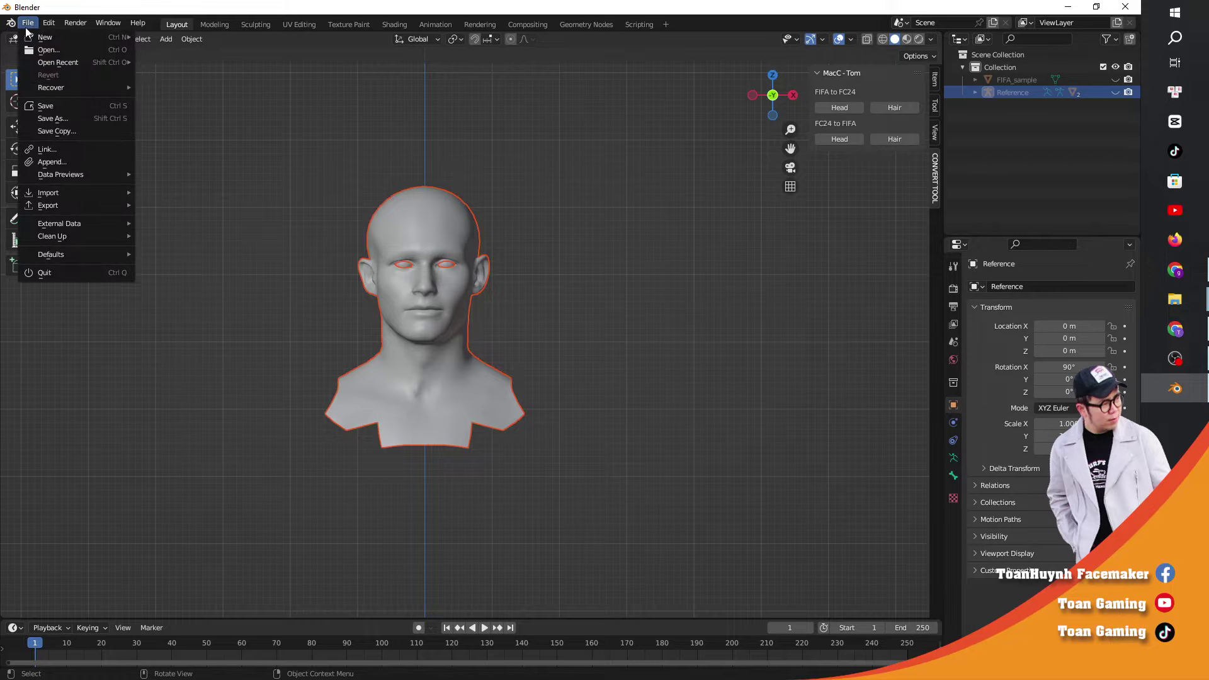
mouse_move(62, 187)
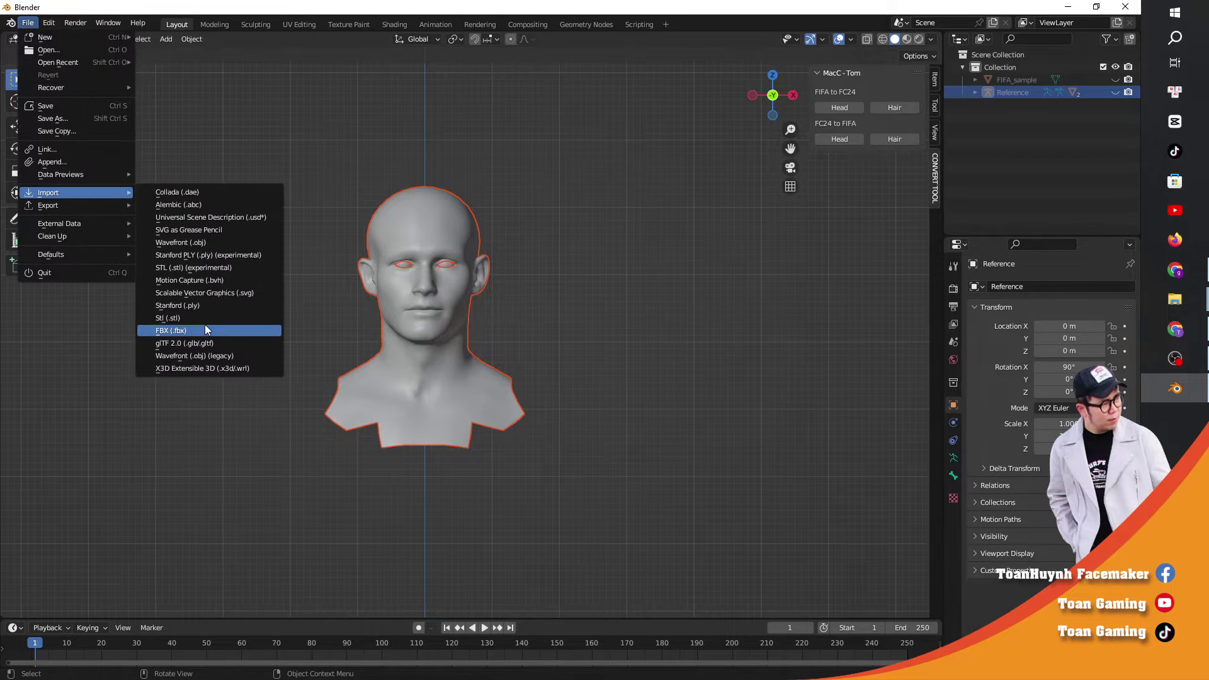
click(208, 327)
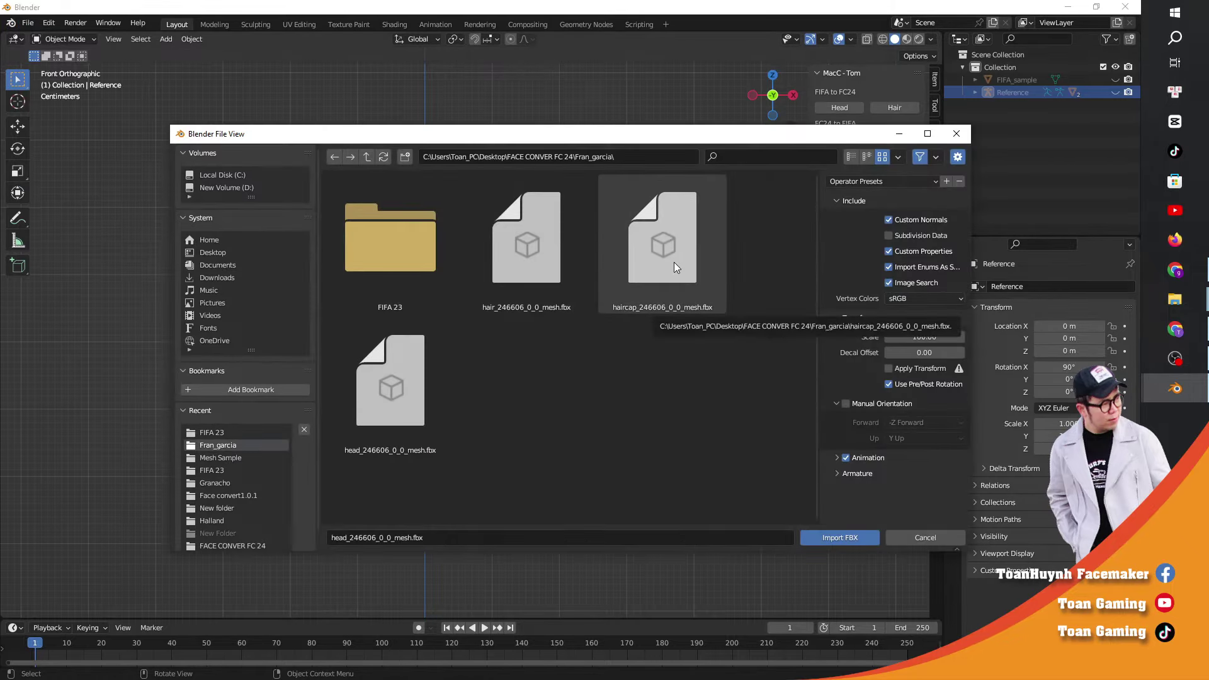
click(527, 258)
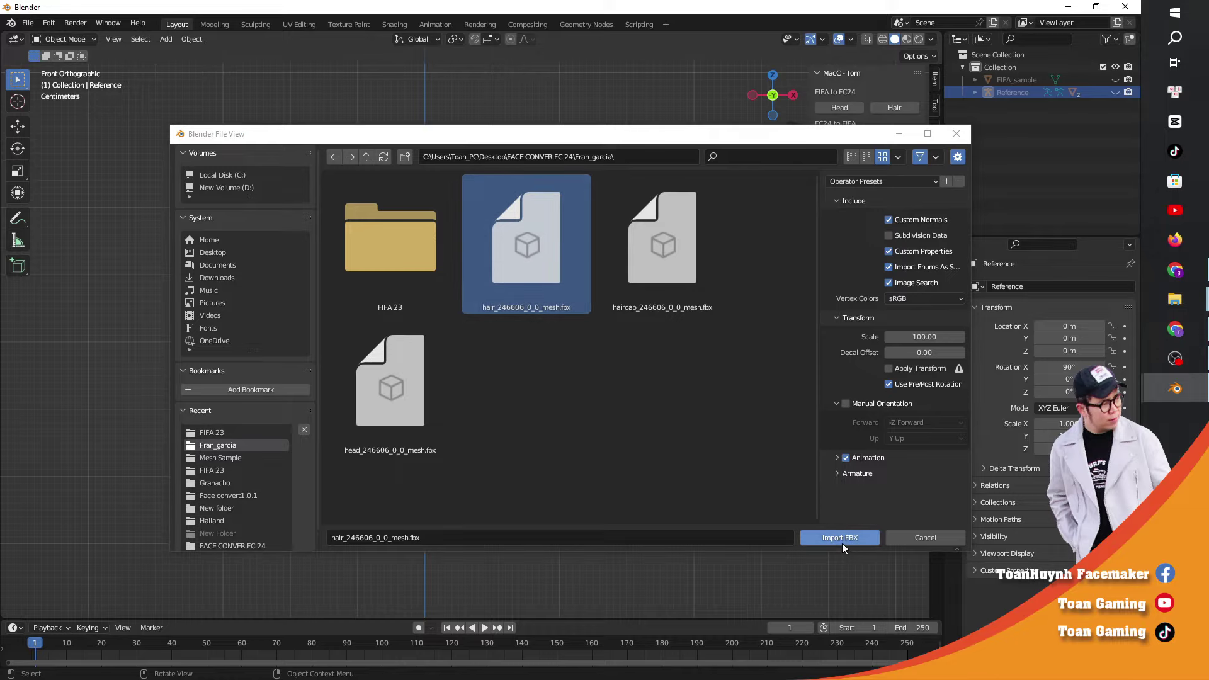
click(840, 537)
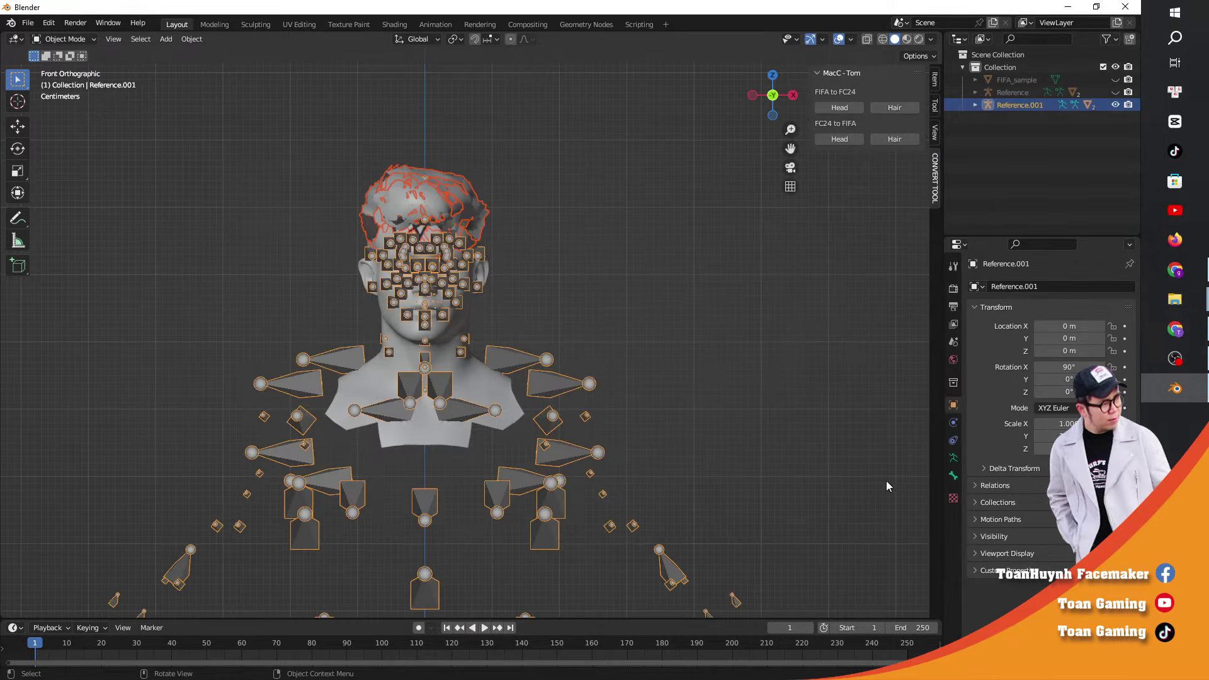
Step: Hide the Reference.001 armature and delete the hairlod mesh beneath it
click(1117, 105)
click(976, 105)
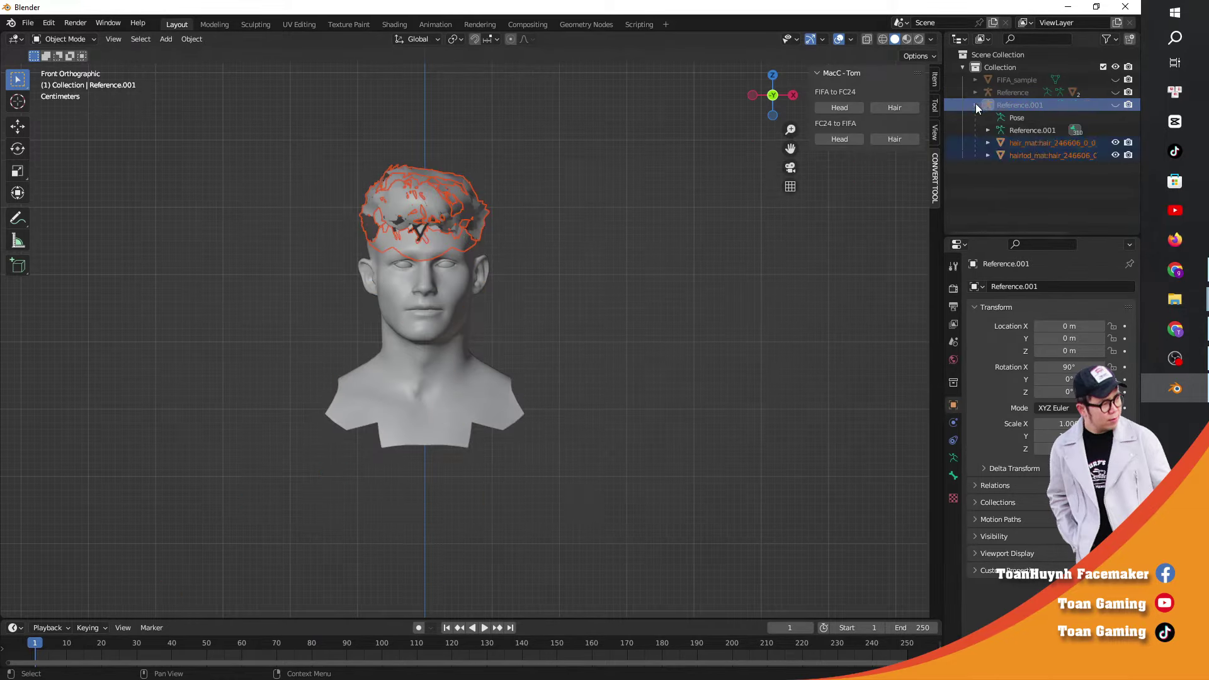
click(1046, 155)
right_click(1046, 157)
click(1047, 156)
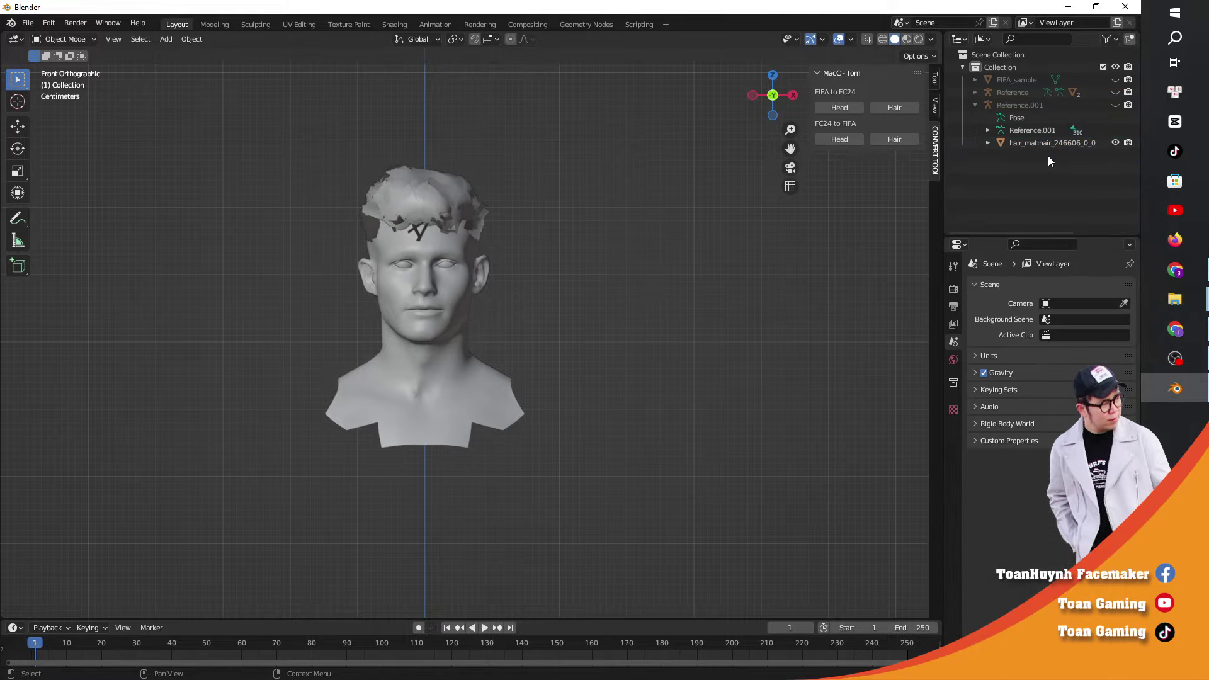
Step: Select the remaining hair mesh under Reference.001 and apply the FC24 to FIFA hair conversion
click(1045, 143)
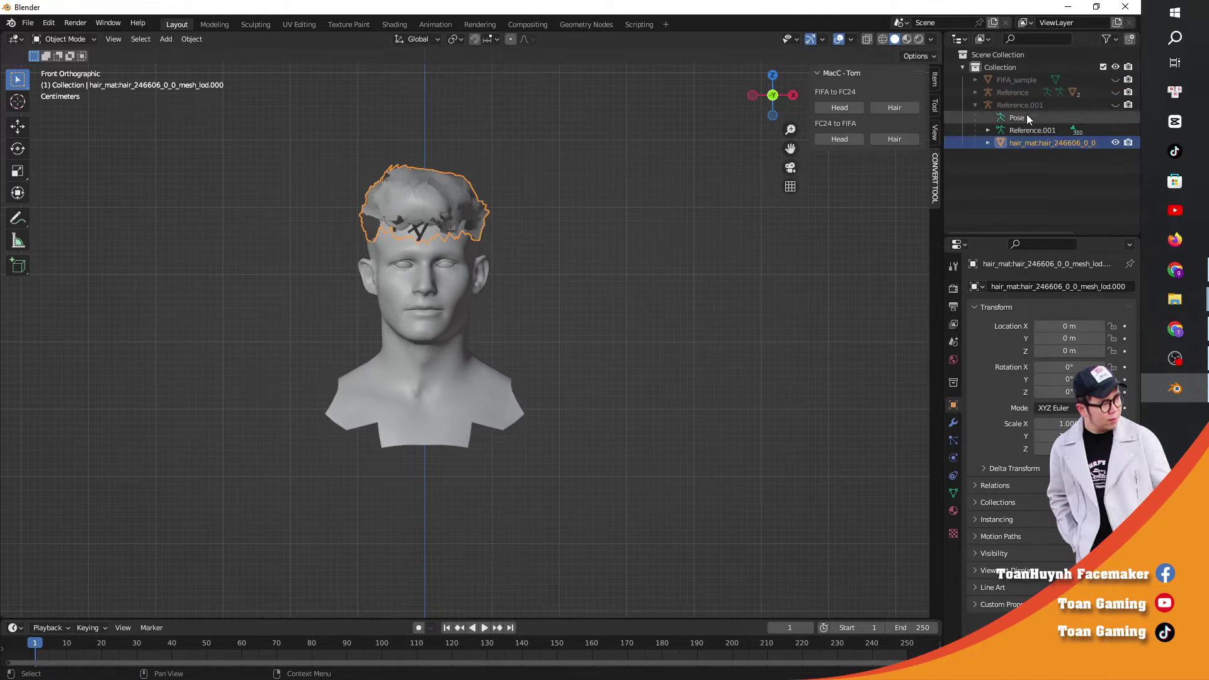
click(976, 105)
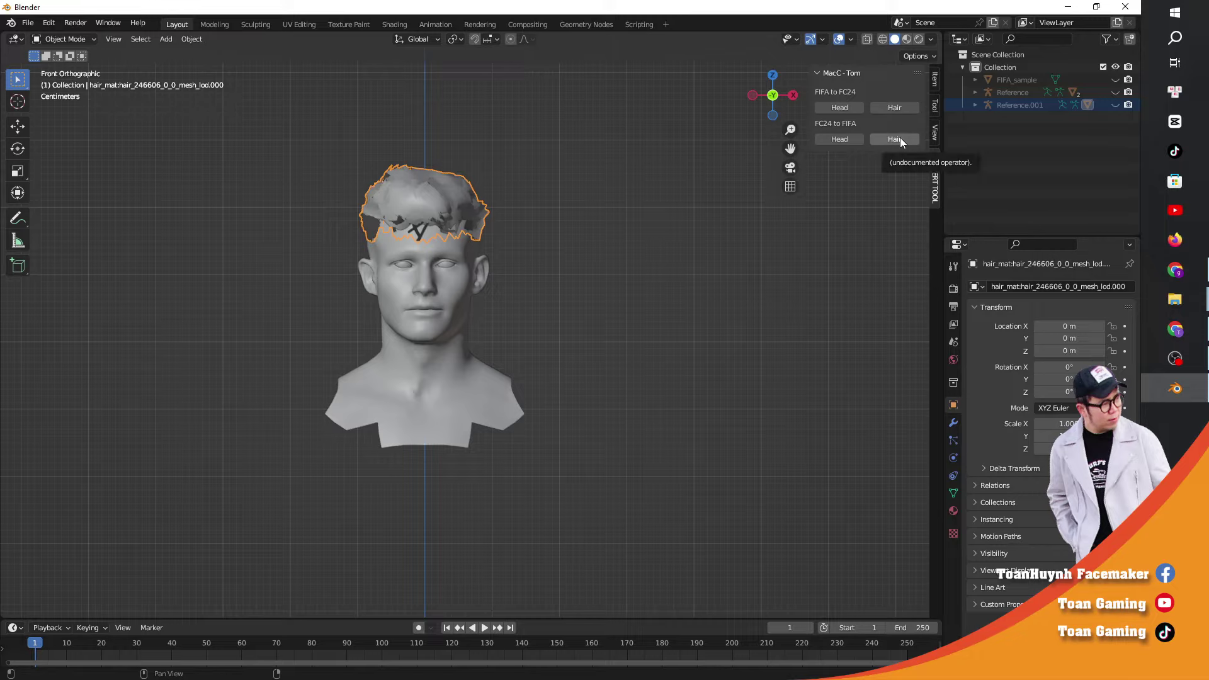
click(901, 138)
Step: Show the Reference.001 armature and select it together with its hair mesh
click(976, 104)
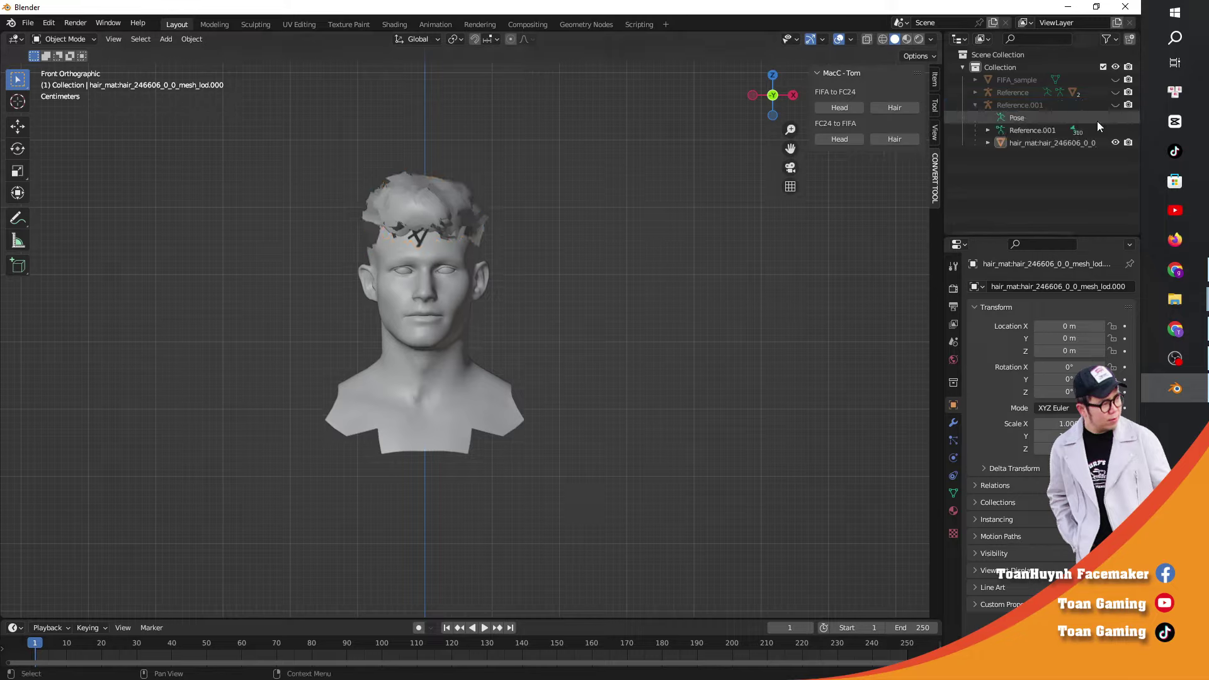
click(1115, 105)
click(1048, 106)
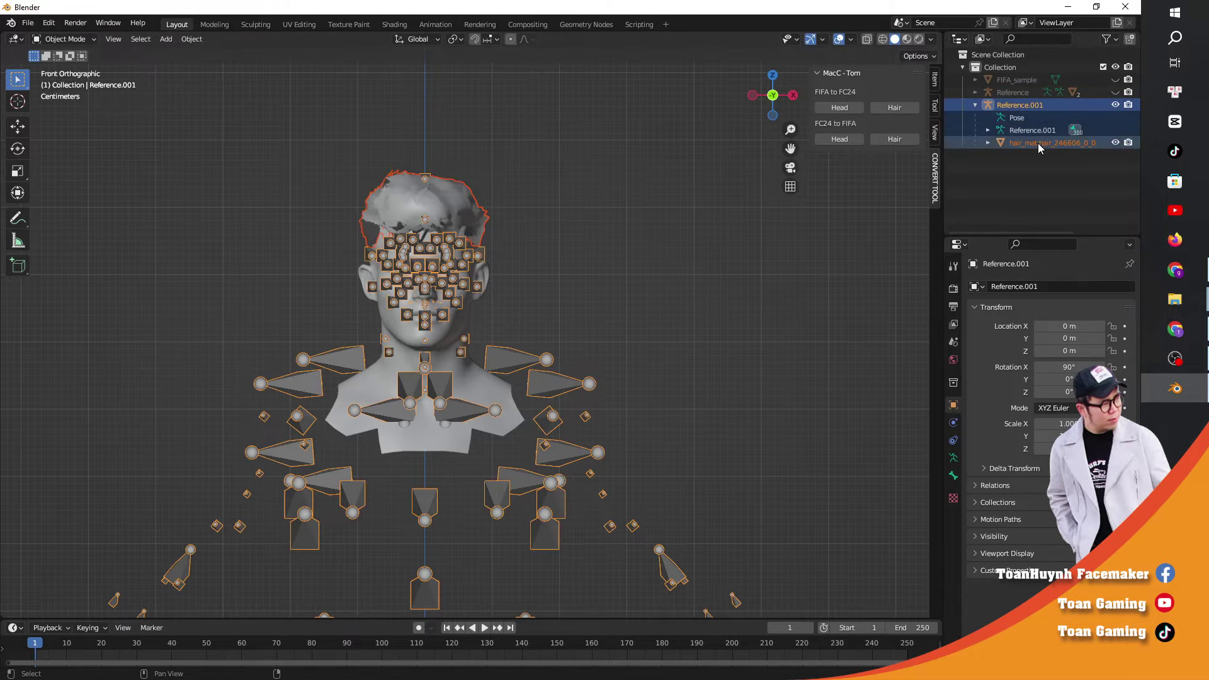
Step: Export the selected armature and hair mesh as FIFA23_HAIR.fbx into the Fran_garcia\FIFA 23 folder
click(28, 23)
mouse_move(66, 208)
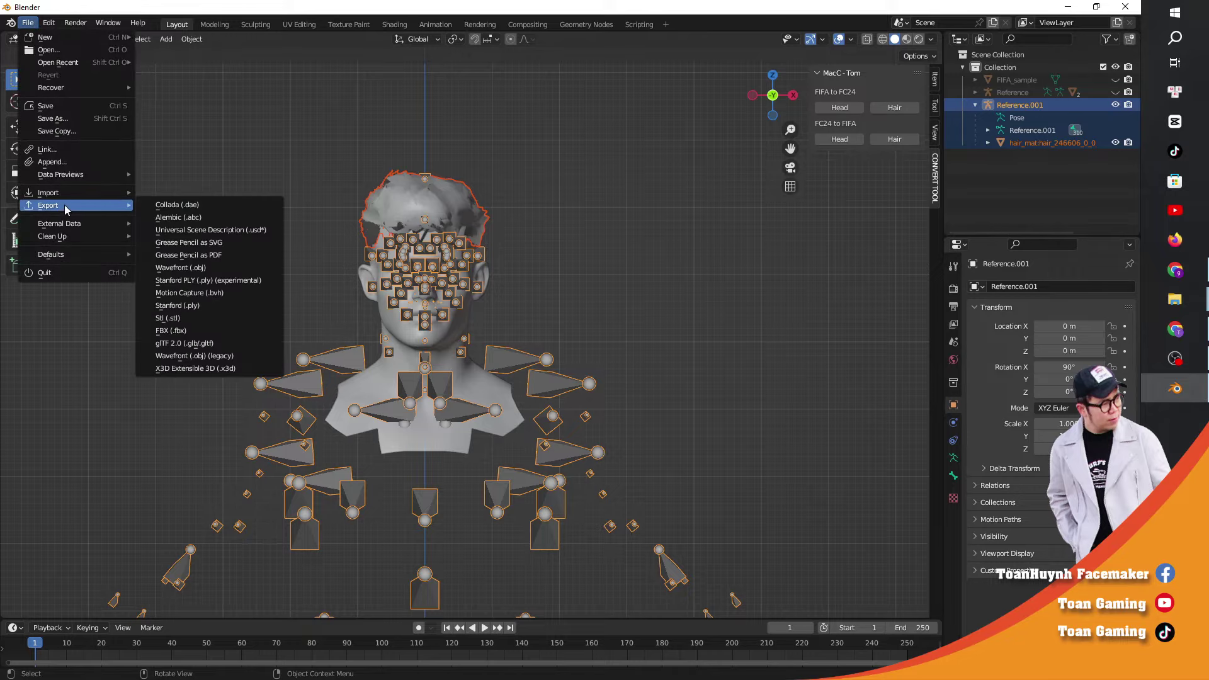
click(195, 330)
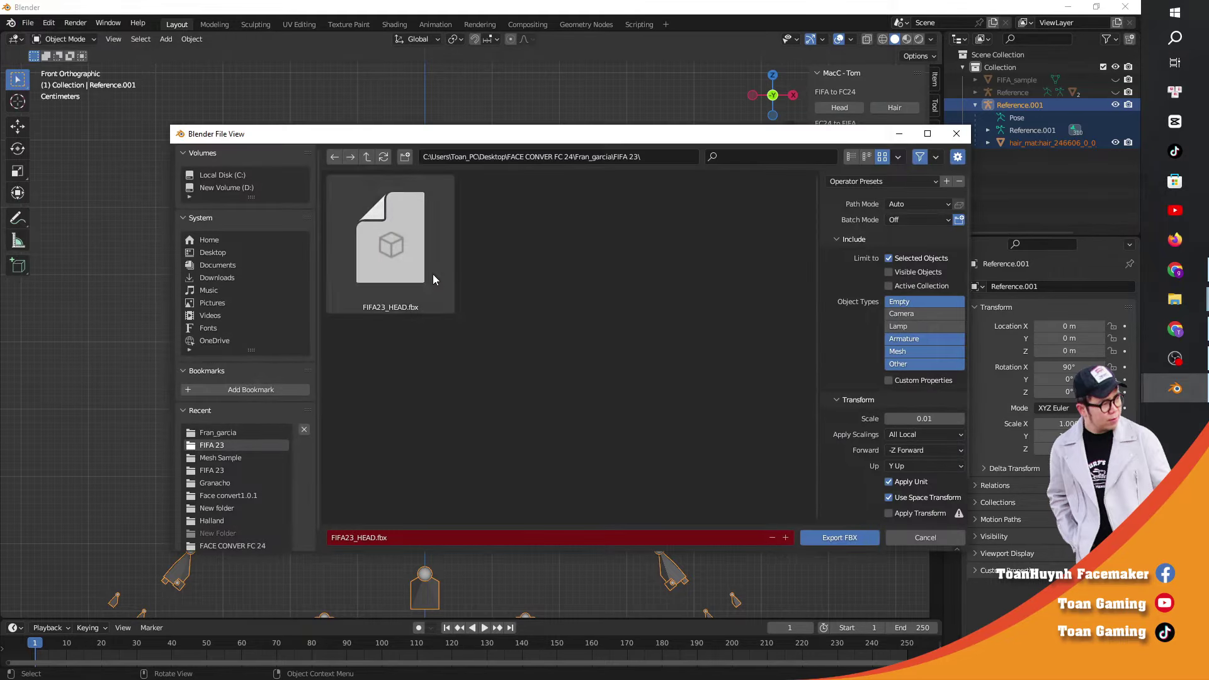
click(363, 537)
click(363, 537)
drag(362, 537, 401, 534)
text(HAIR)
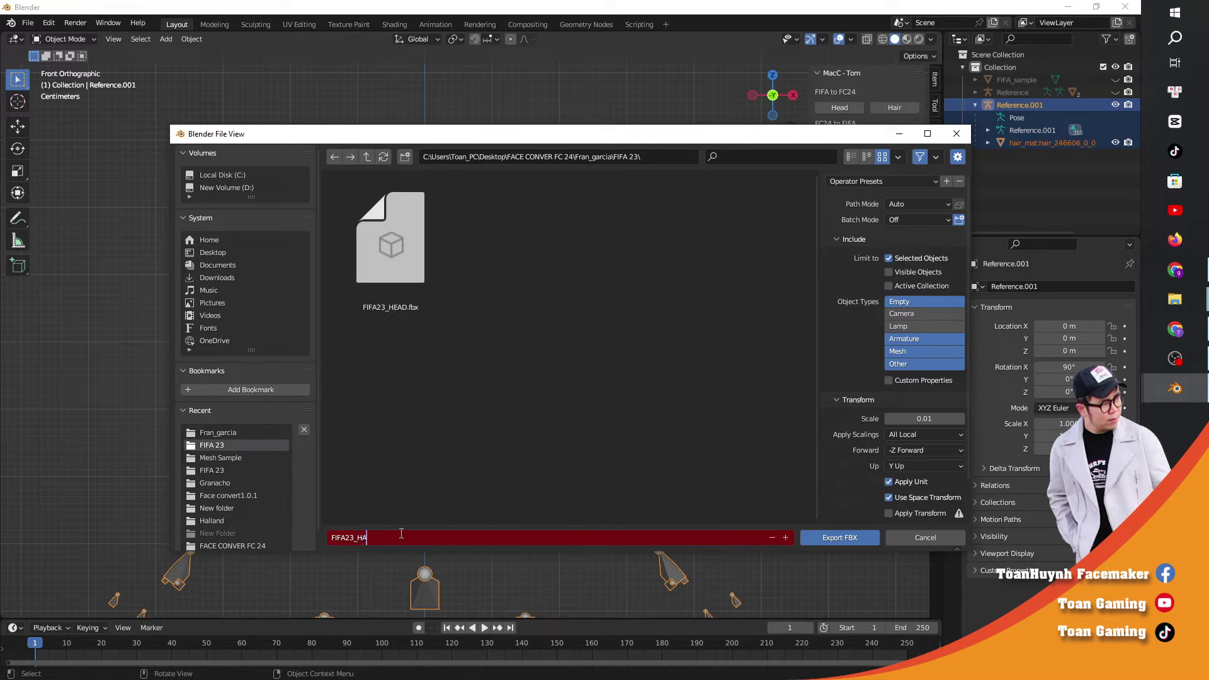
click(849, 449)
scroll(844, 466, down, 5)
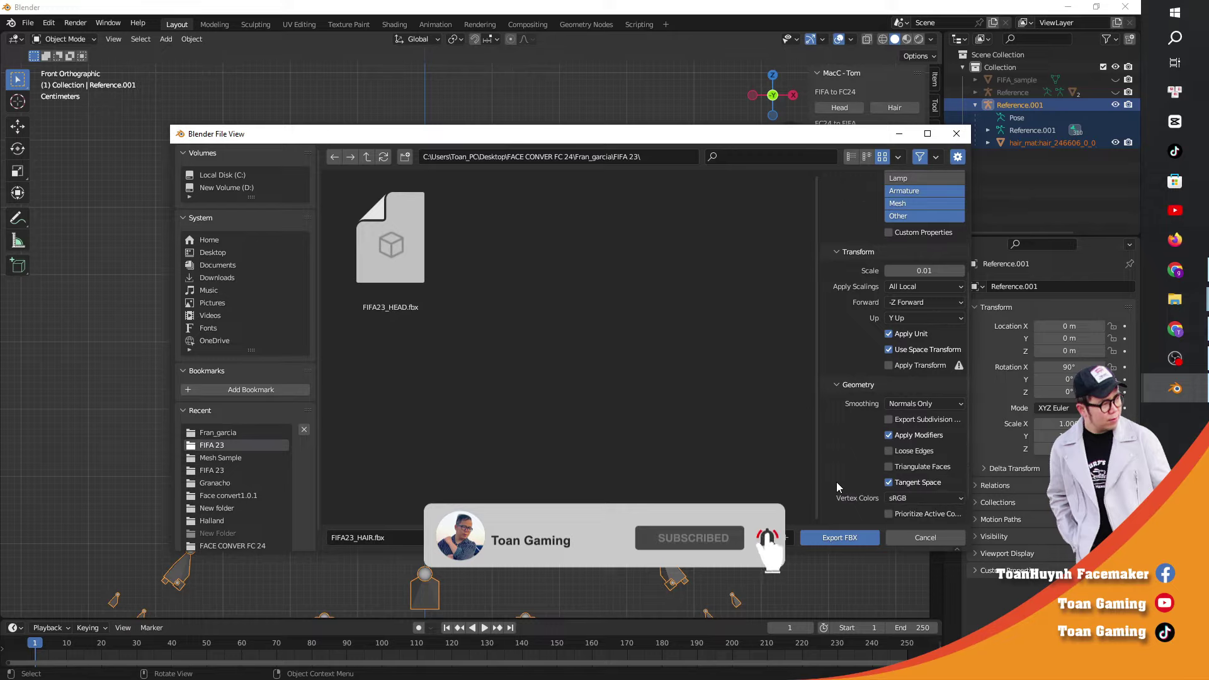
click(828, 539)
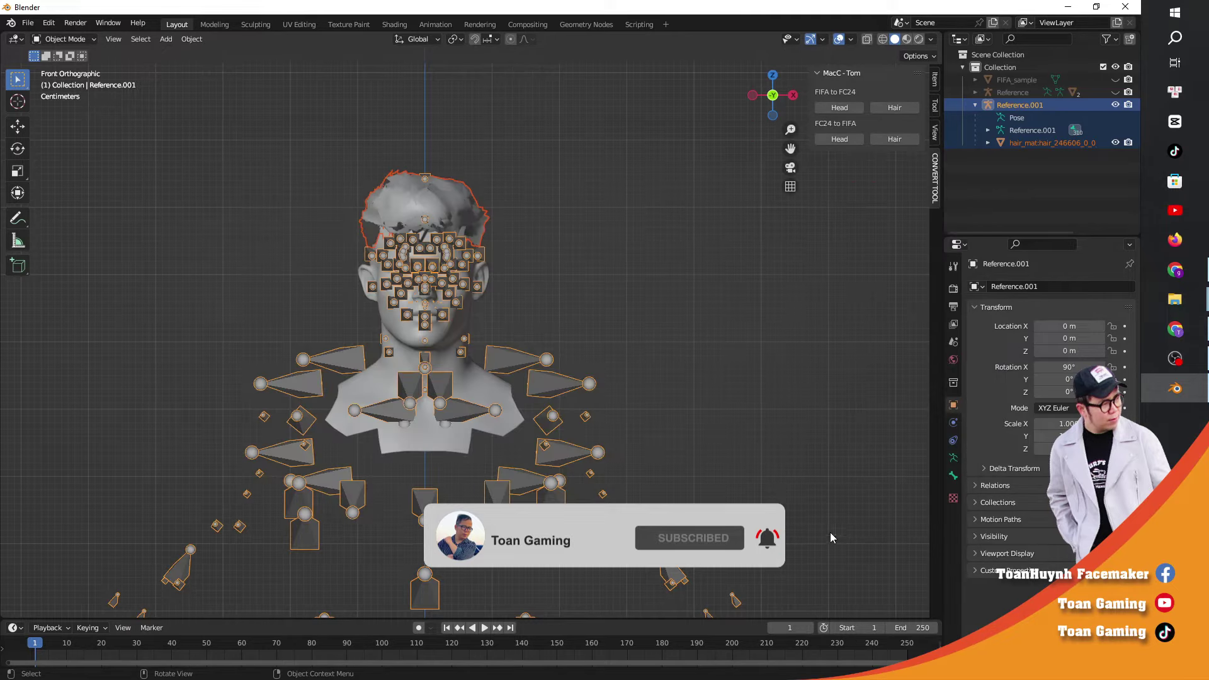
Step: Hide the Reference.001 armature and import haircap_246606_0_0_mesh.fbx from the Fran_garcia folder at scale 100
key(h)
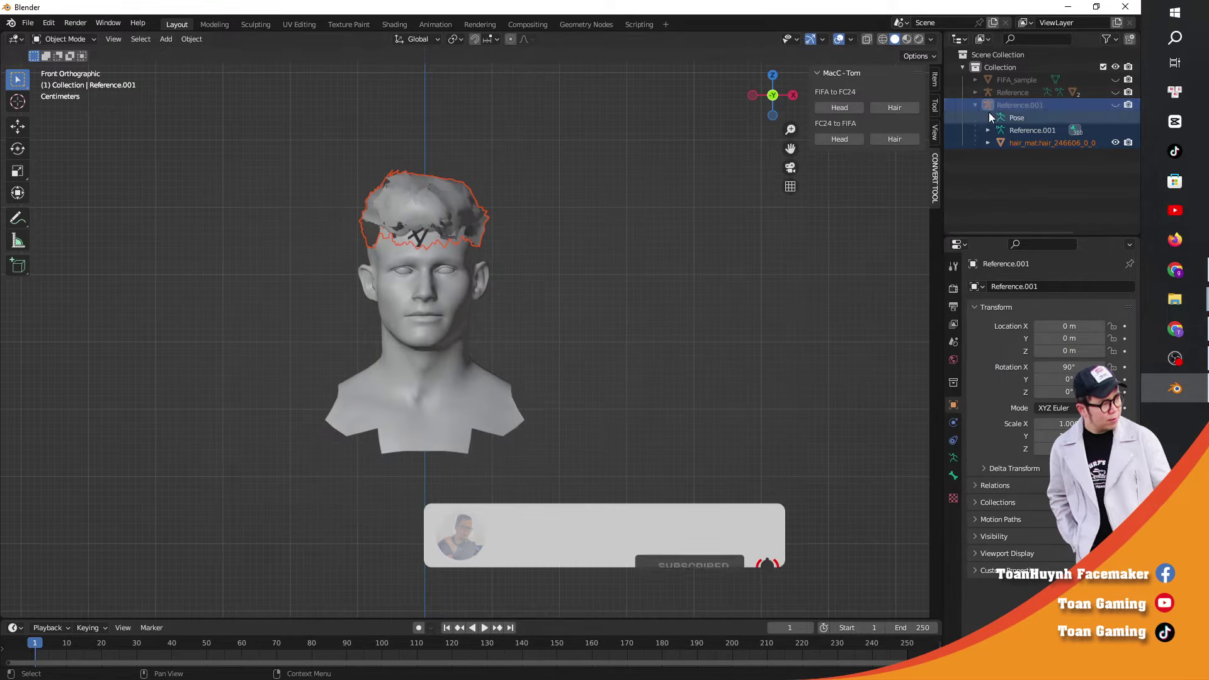
click(975, 105)
click(28, 23)
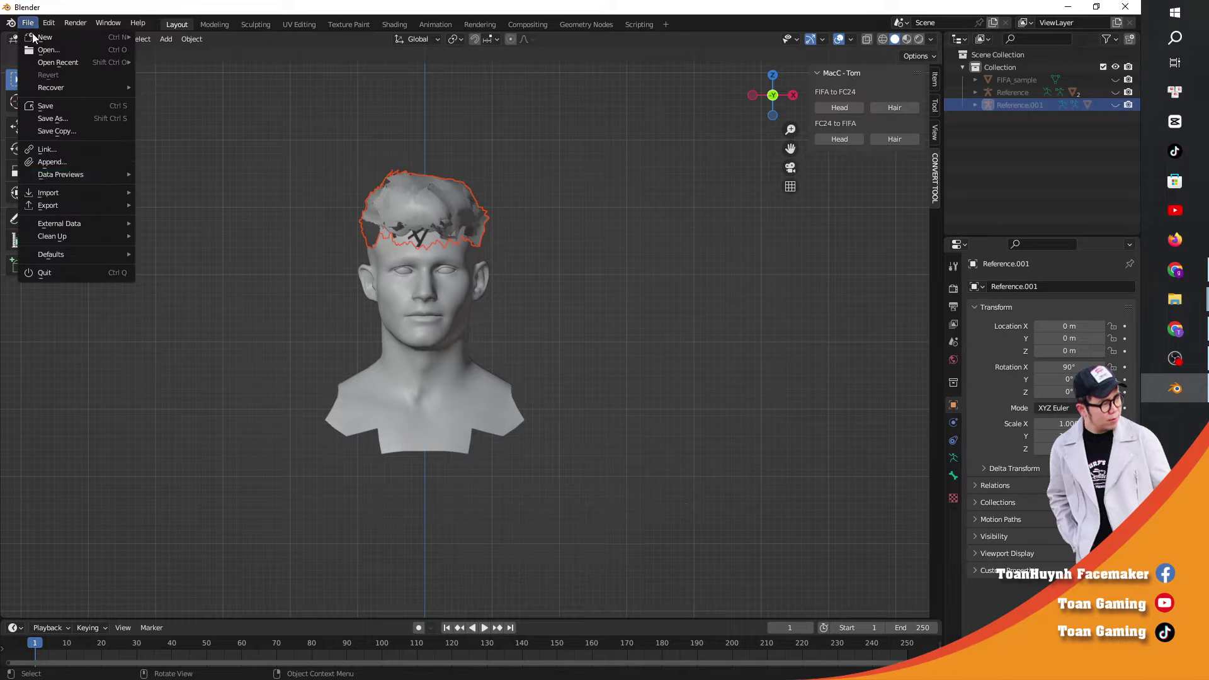
mouse_move(99, 201)
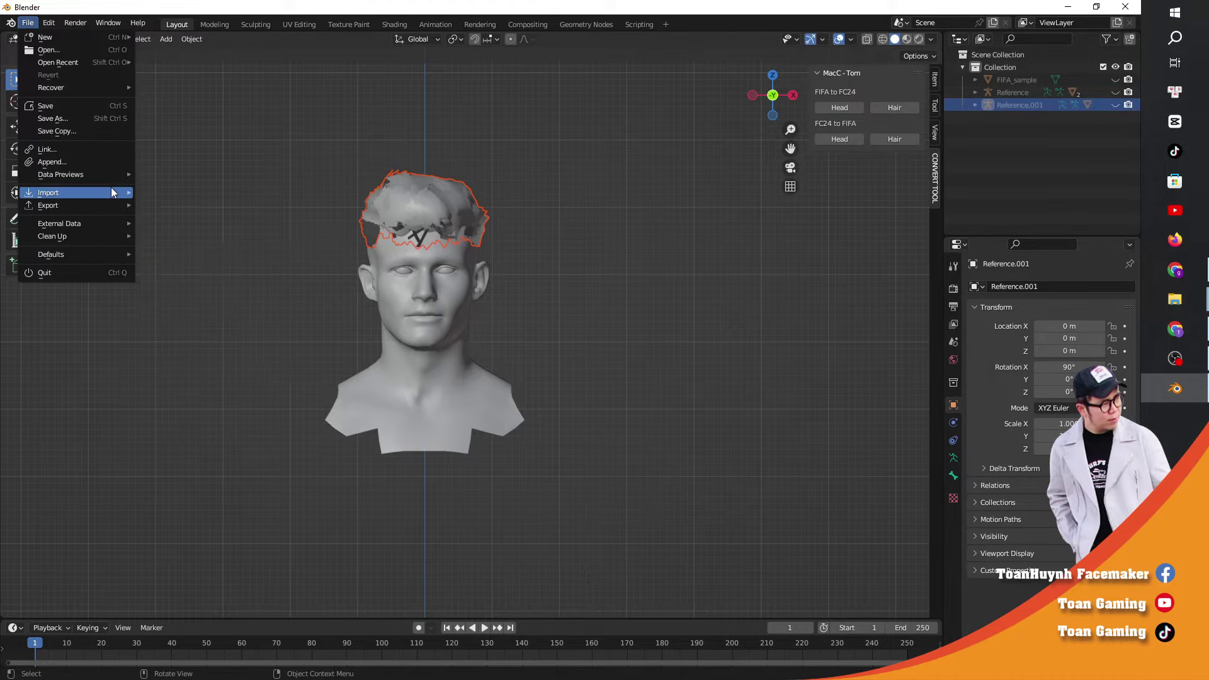
click(233, 329)
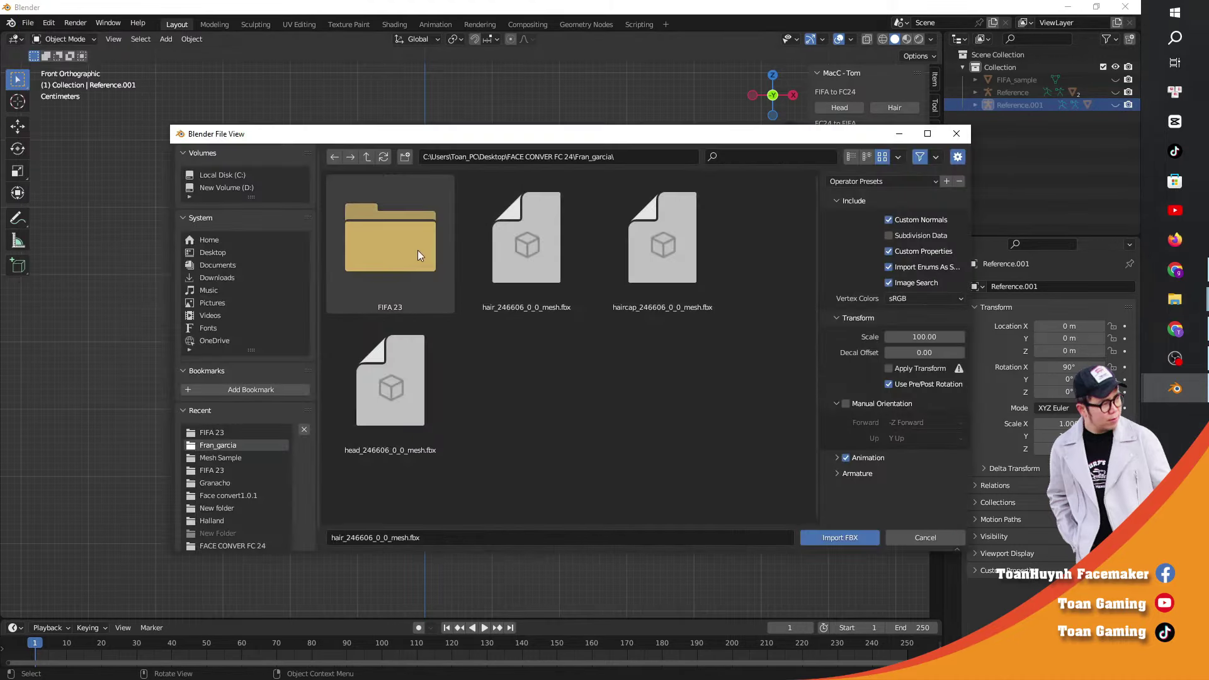
click(658, 263)
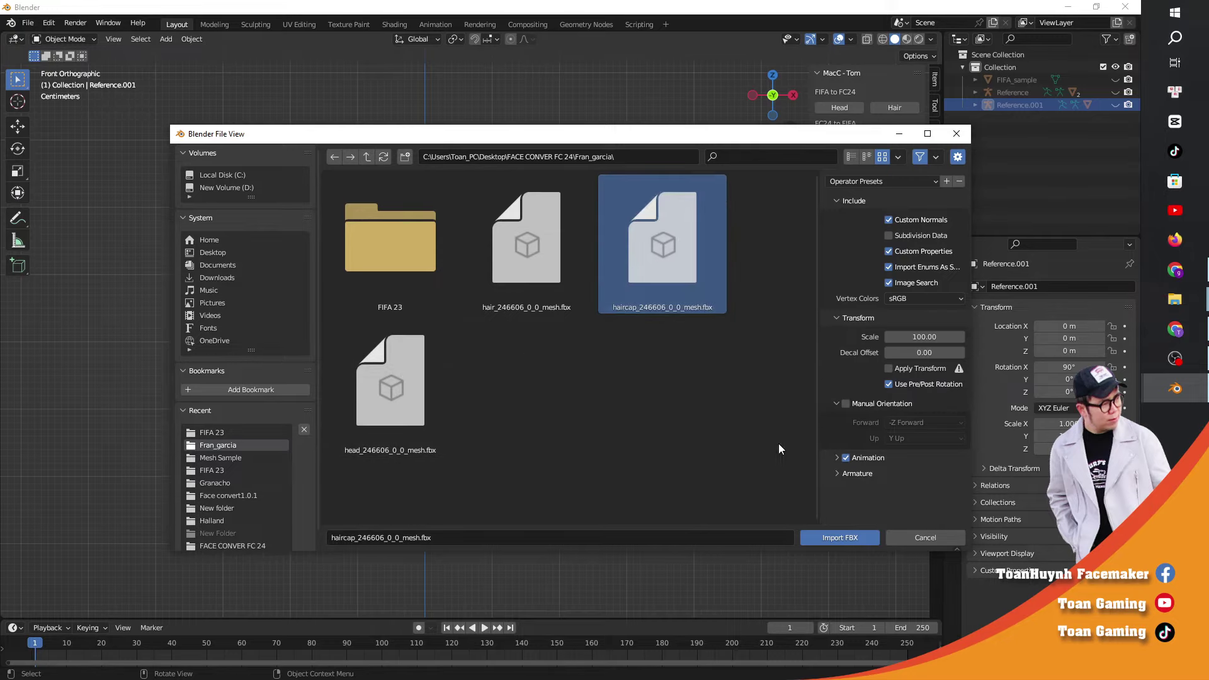
click(821, 534)
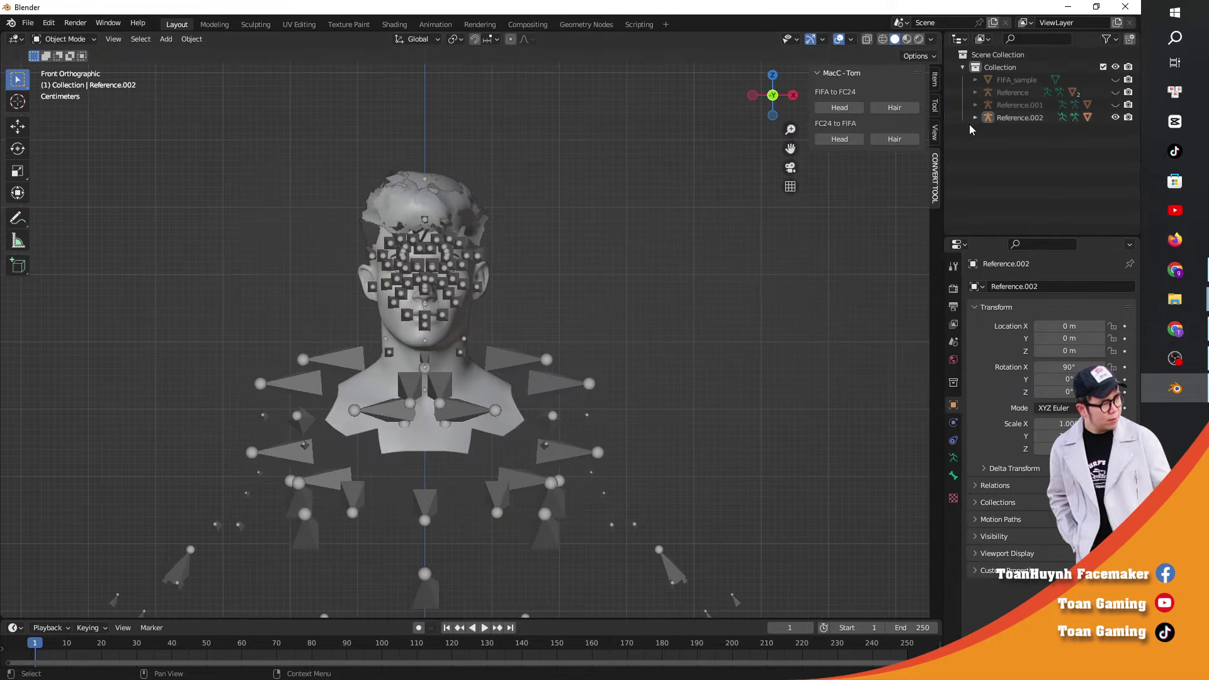
Step: Hide the Reference.002 armature and apply the FC24 to FIFA hair conversion to its haircap mesh
click(974, 117)
click(1115, 117)
click(1035, 155)
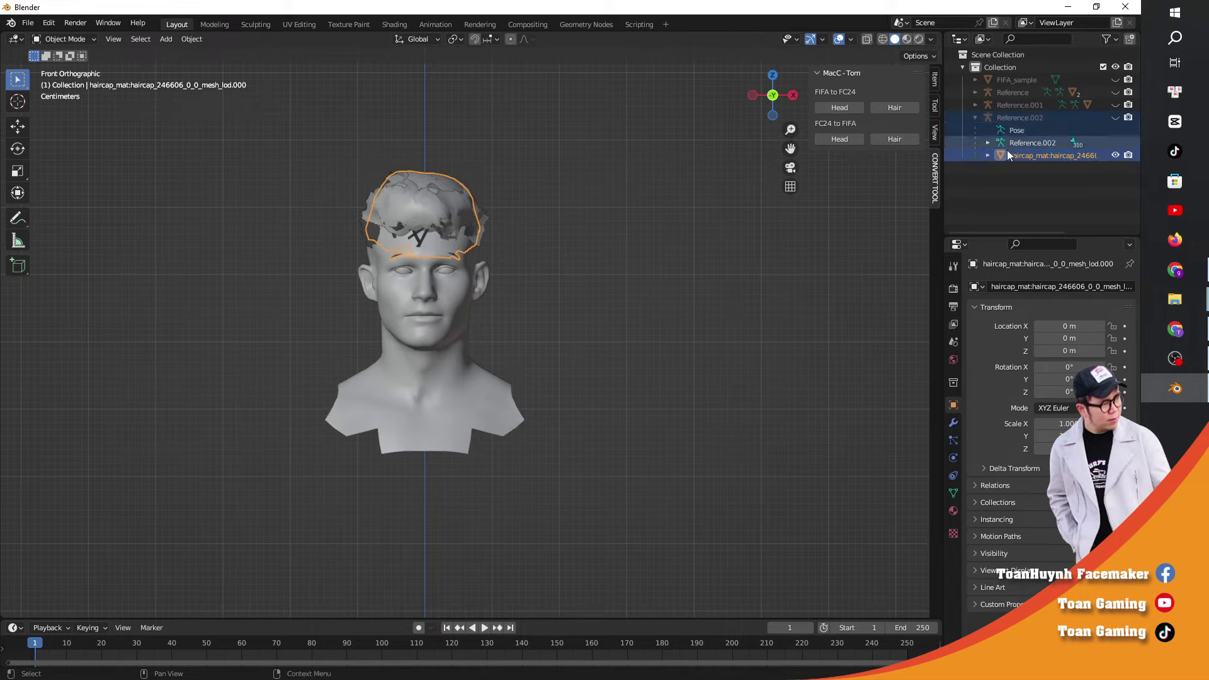
click(884, 137)
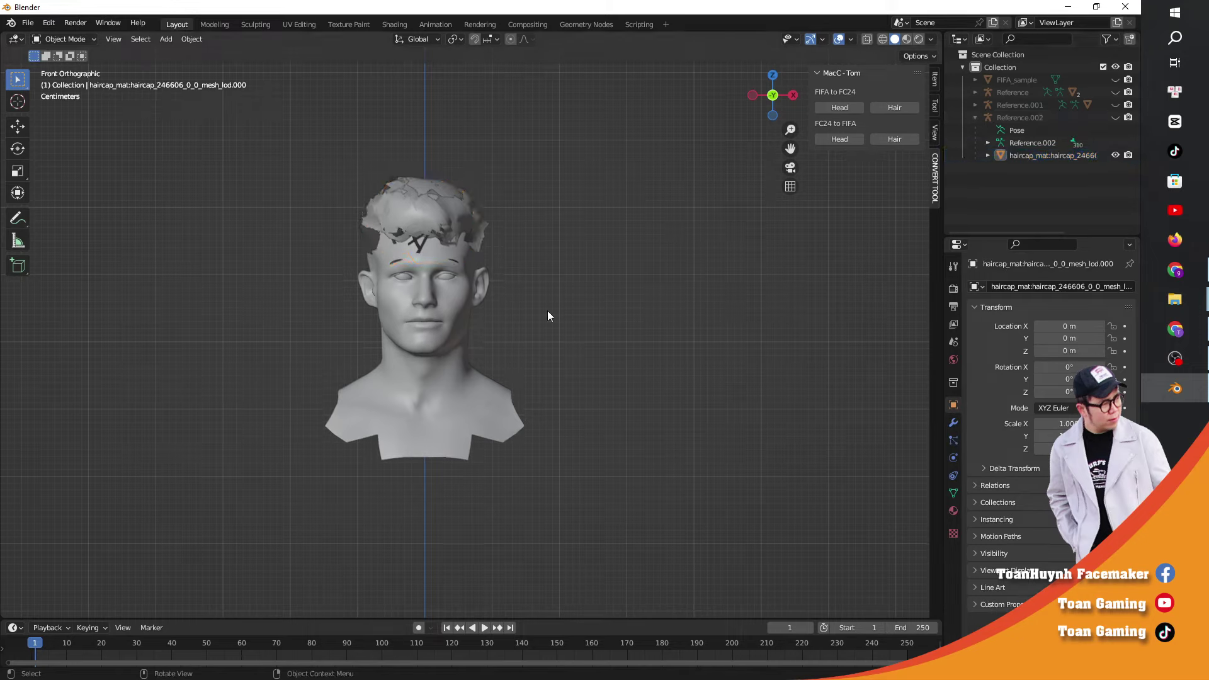
Step: Show the Reference.002 armature and export it with its haircap mesh as FIFA23_HAIRCAP.fbx into the FIFA 23 folder
click(1116, 117)
click(1068, 117)
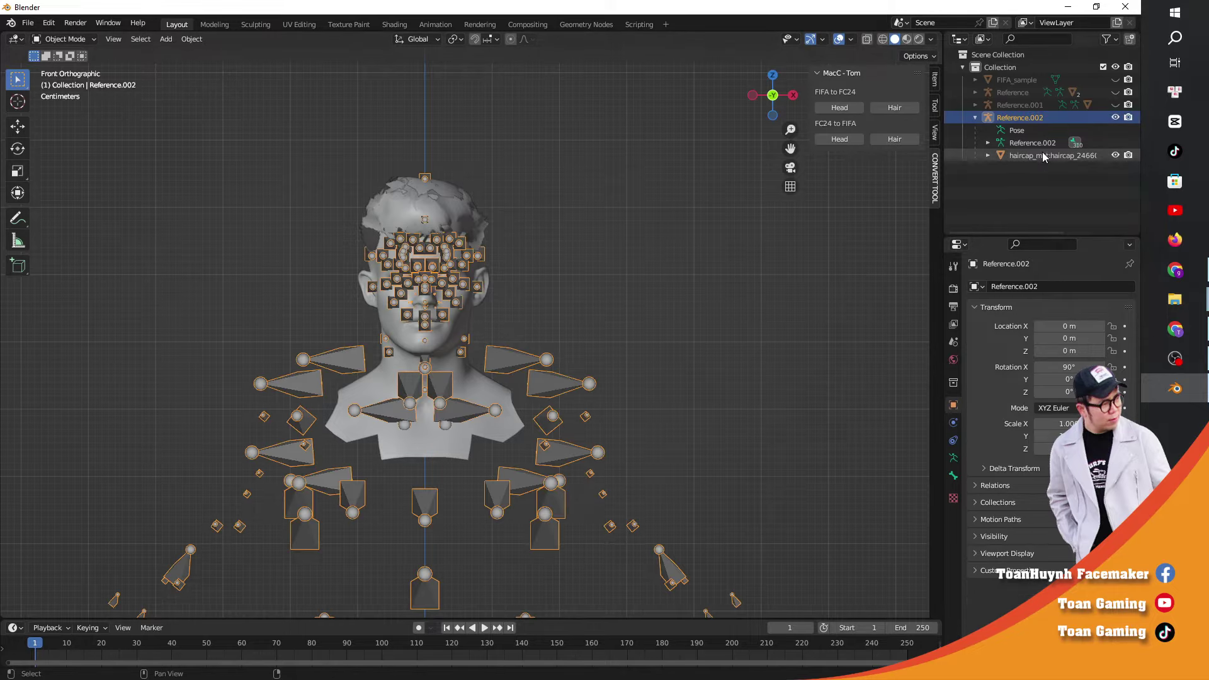
click(28, 23)
mouse_move(81, 204)
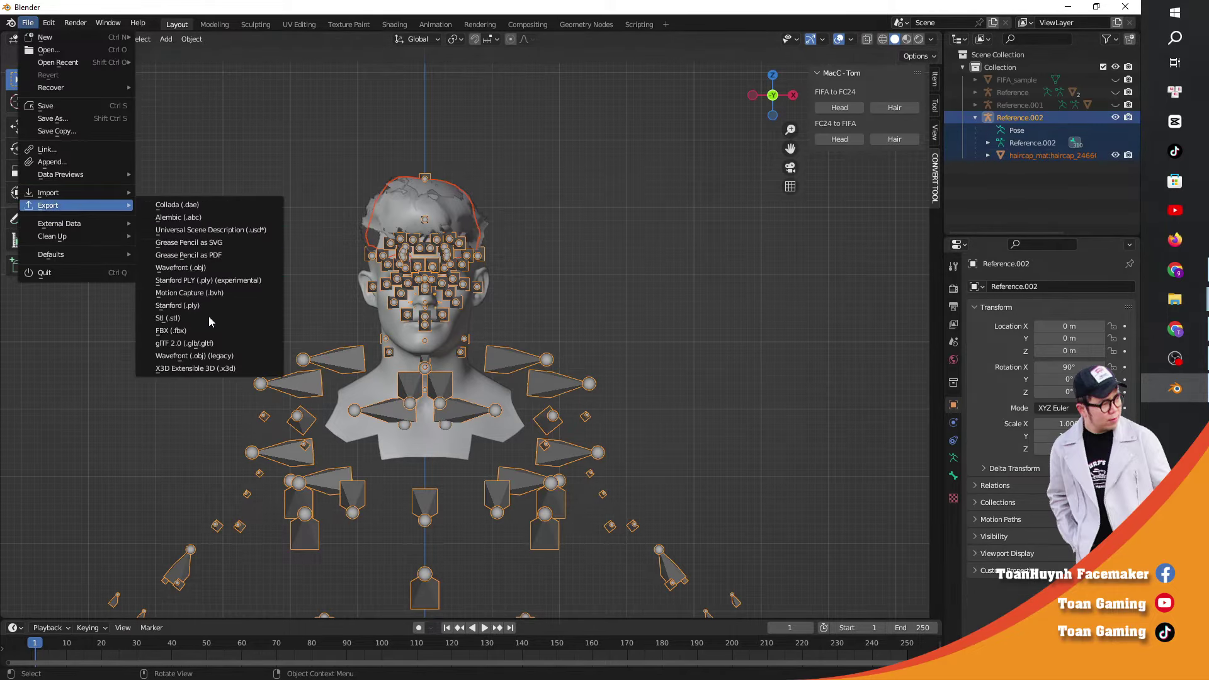
click(206, 334)
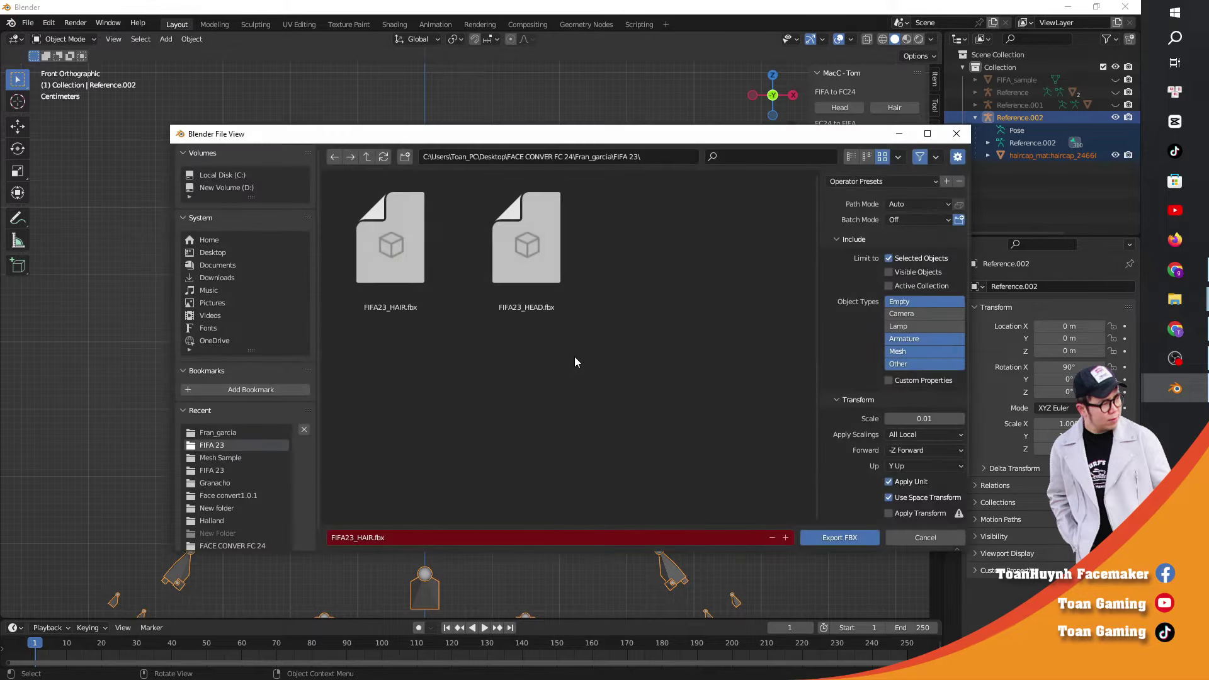
click(438, 537)
click(432, 540)
click(844, 542)
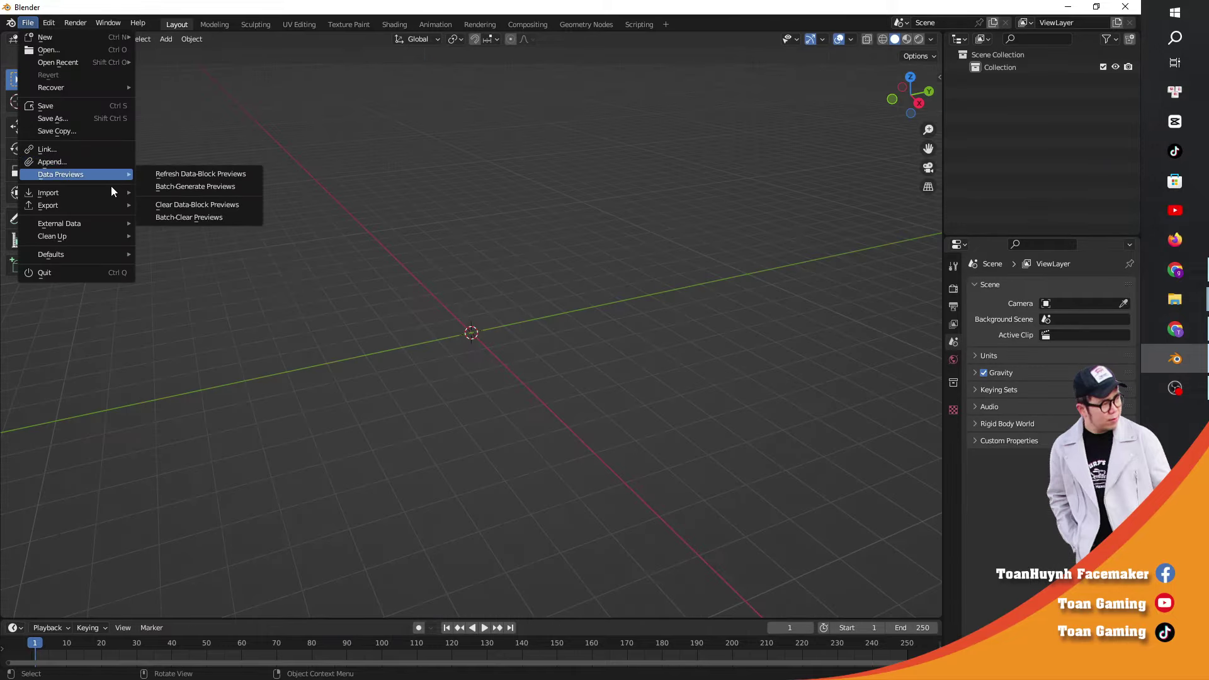
Step: Start an FBX import in the empty scene and open the Desktop folder FACE CONVER FC 24\Fran_garcia\FIFA 23
mouse_move(110, 194)
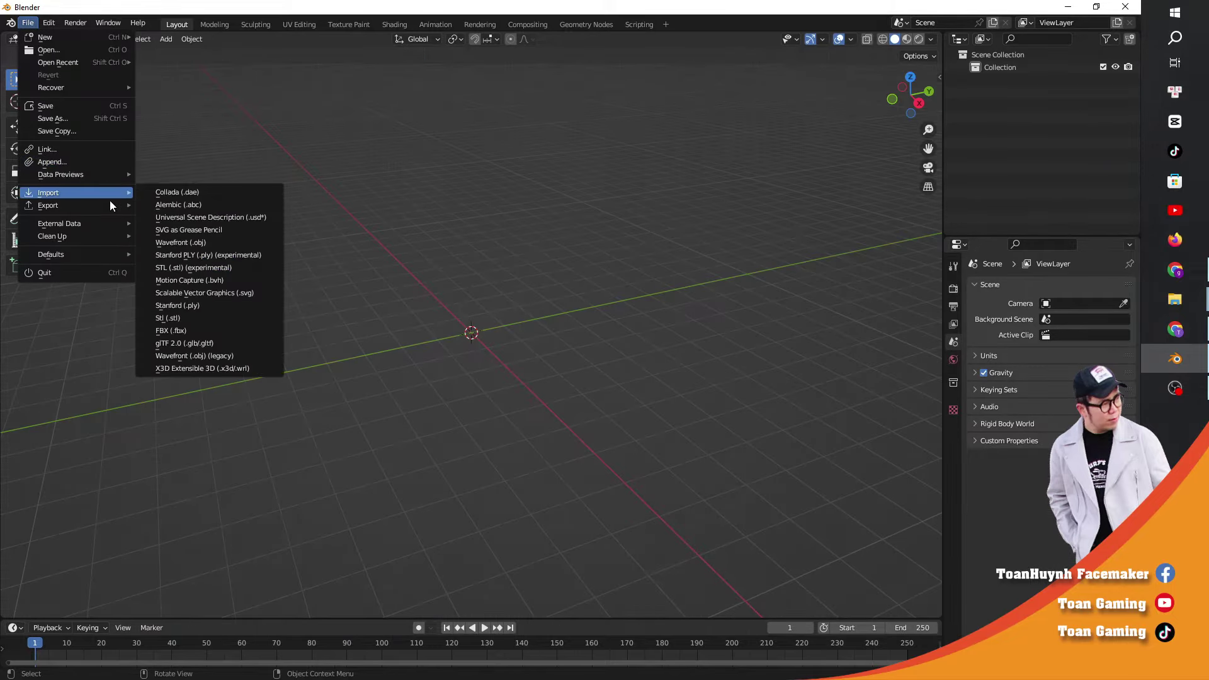
click(243, 331)
click(282, 188)
click(224, 251)
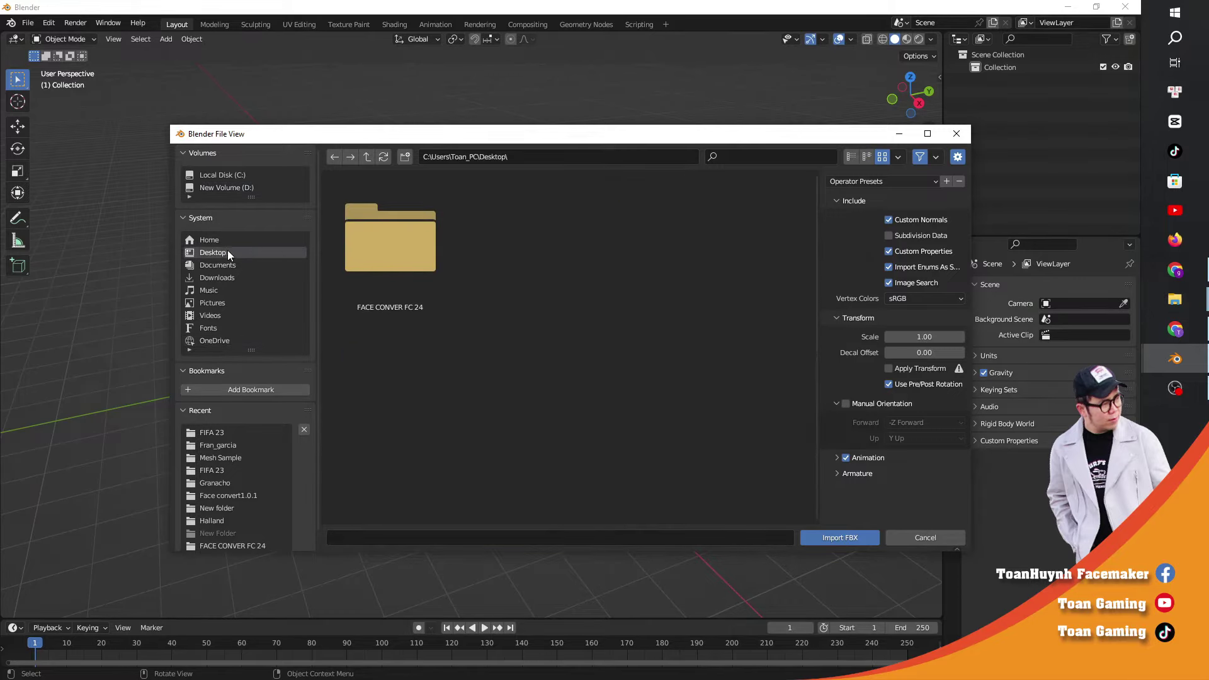
double_click(368, 251)
double_click(519, 255)
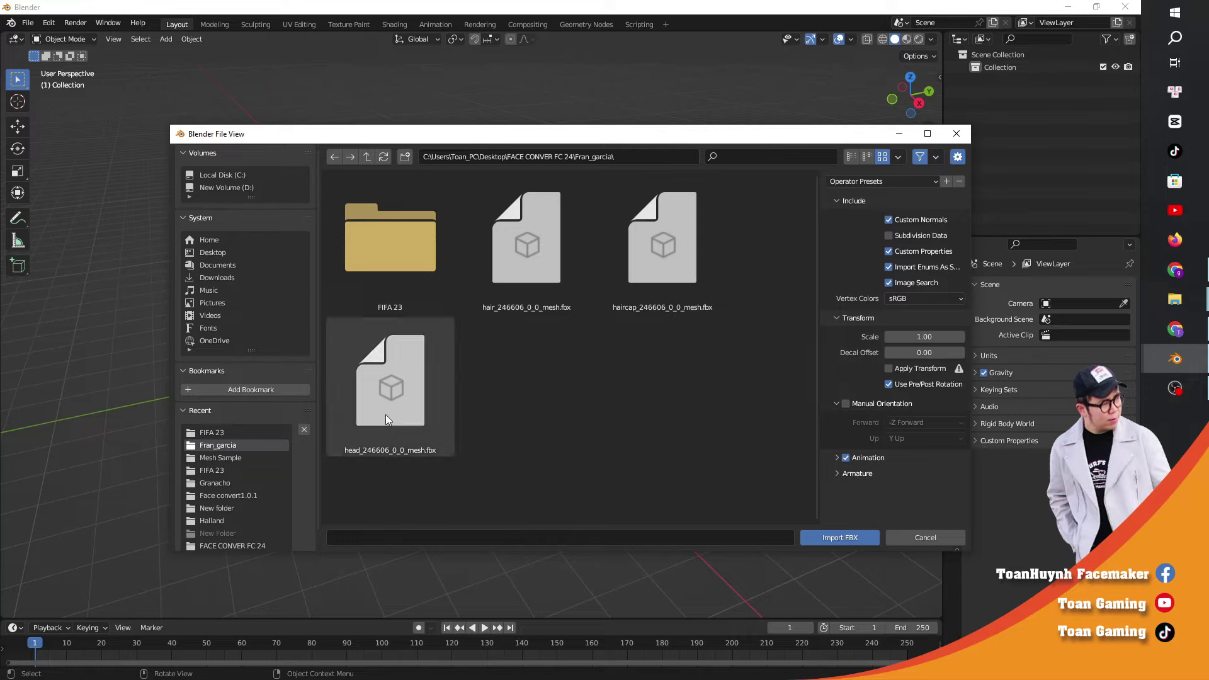
double_click(369, 262)
Step: Select FIFA23_HAIR, FIFA23_HAIRCAP and FIFA23_HEAD for import and set the import scale to 100
drag(398, 366, 667, 189)
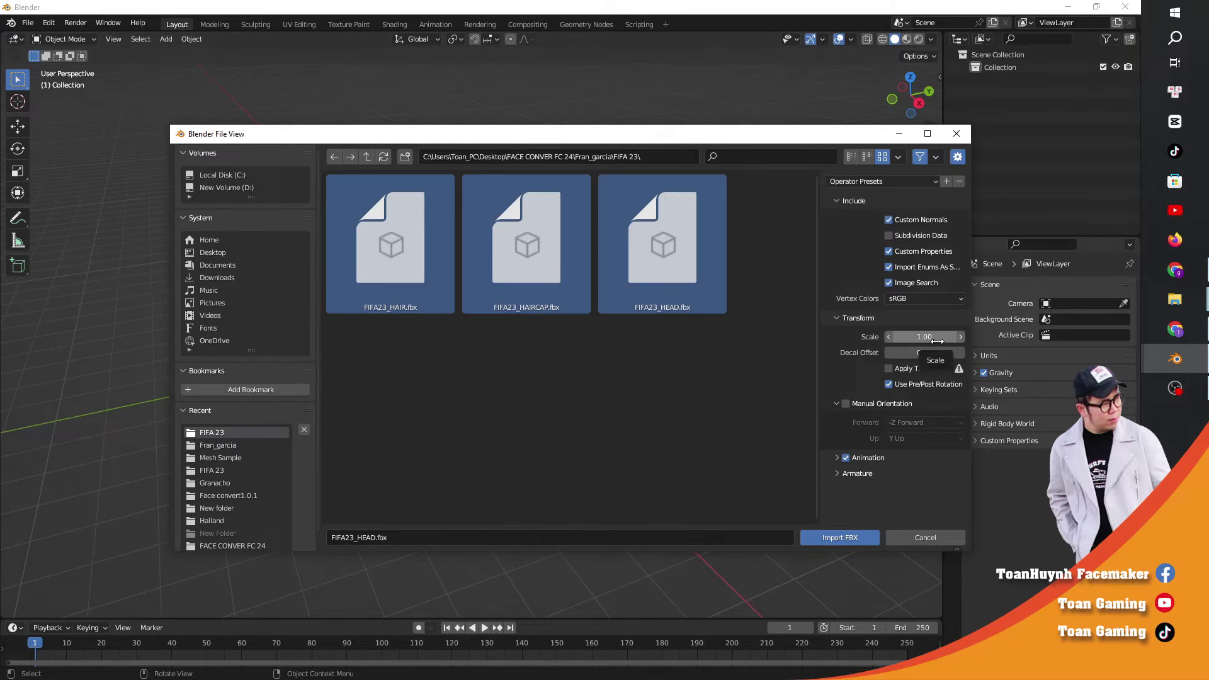
click(925, 339)
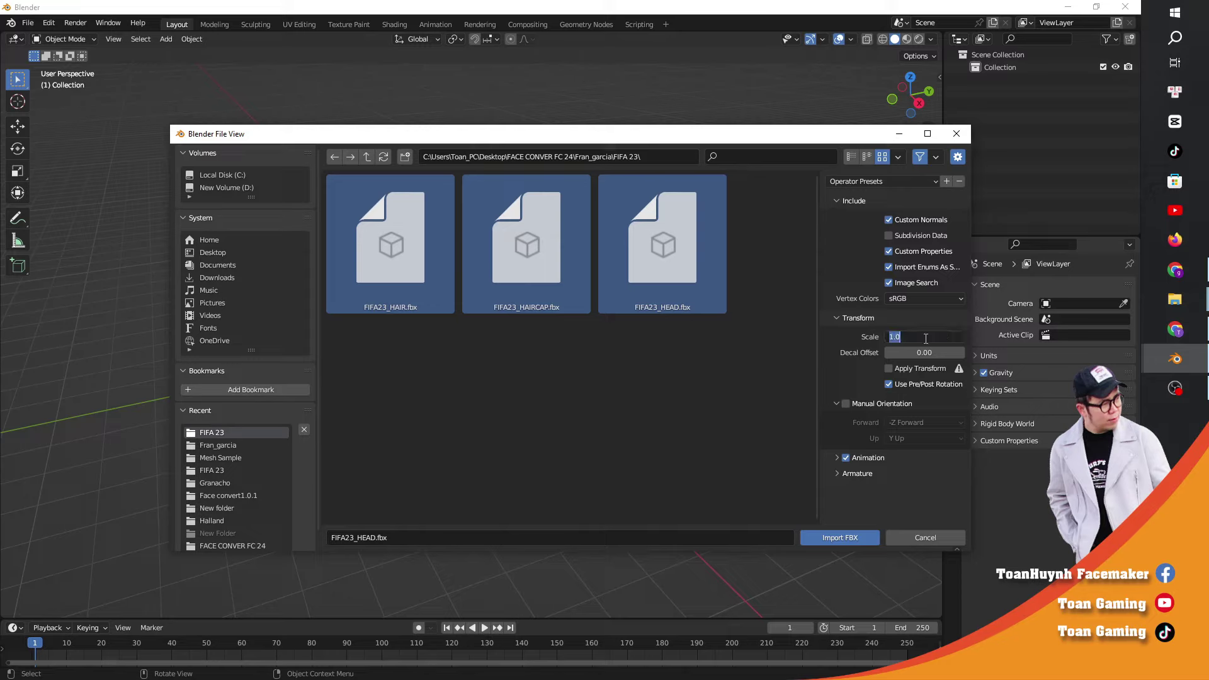
text(100)
key(Return)
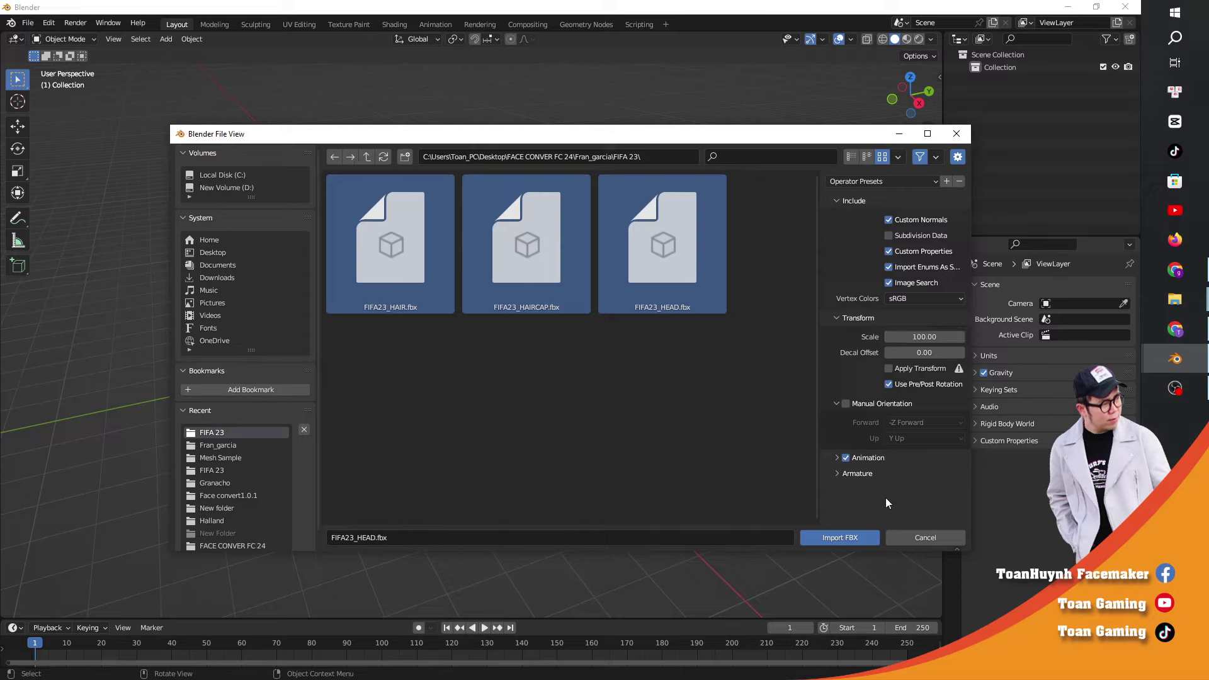
Step: Import the three selected FBX files and hide the Reference, Reference.001 and Reference.002 armatures, viewing the head from the front
click(840, 536)
click(927, 92)
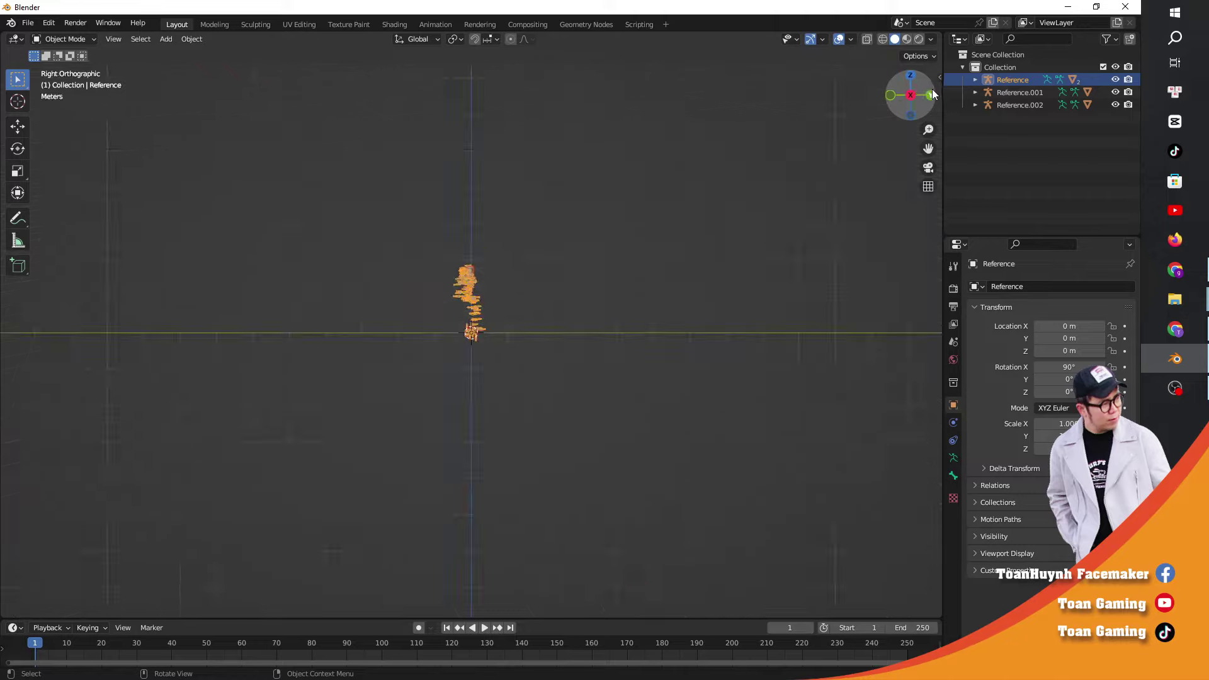
scroll(714, 126, up, 6)
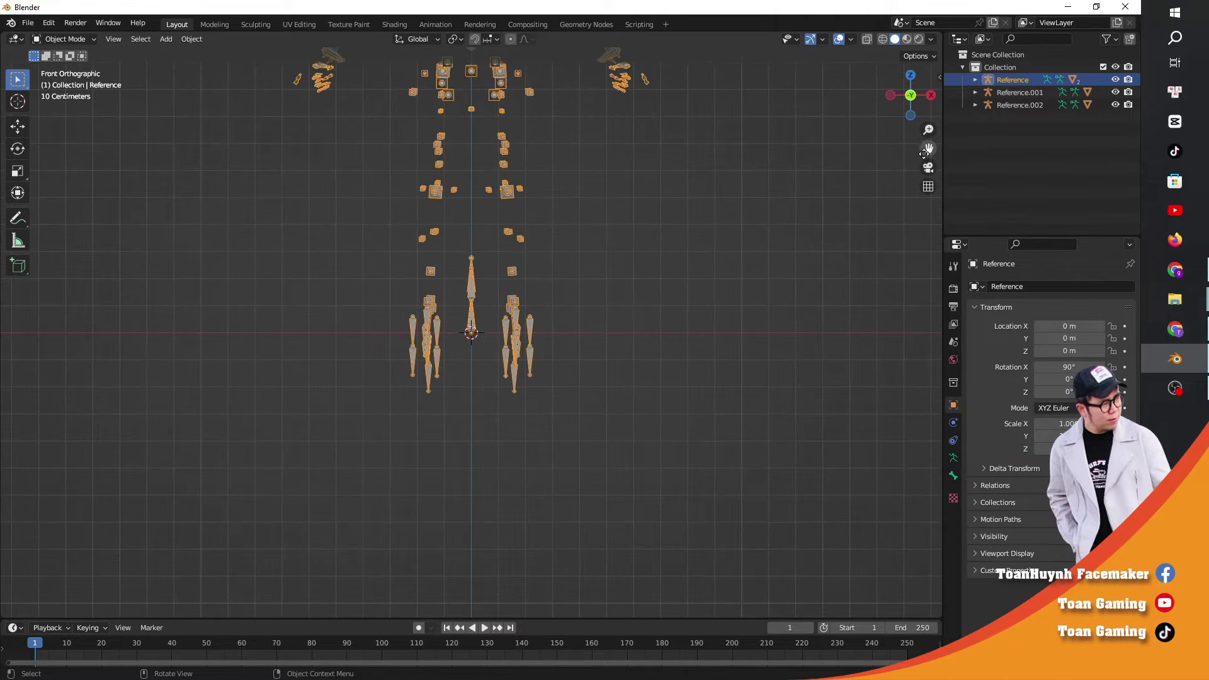
drag(928, 149, 916, 185)
click(917, 185)
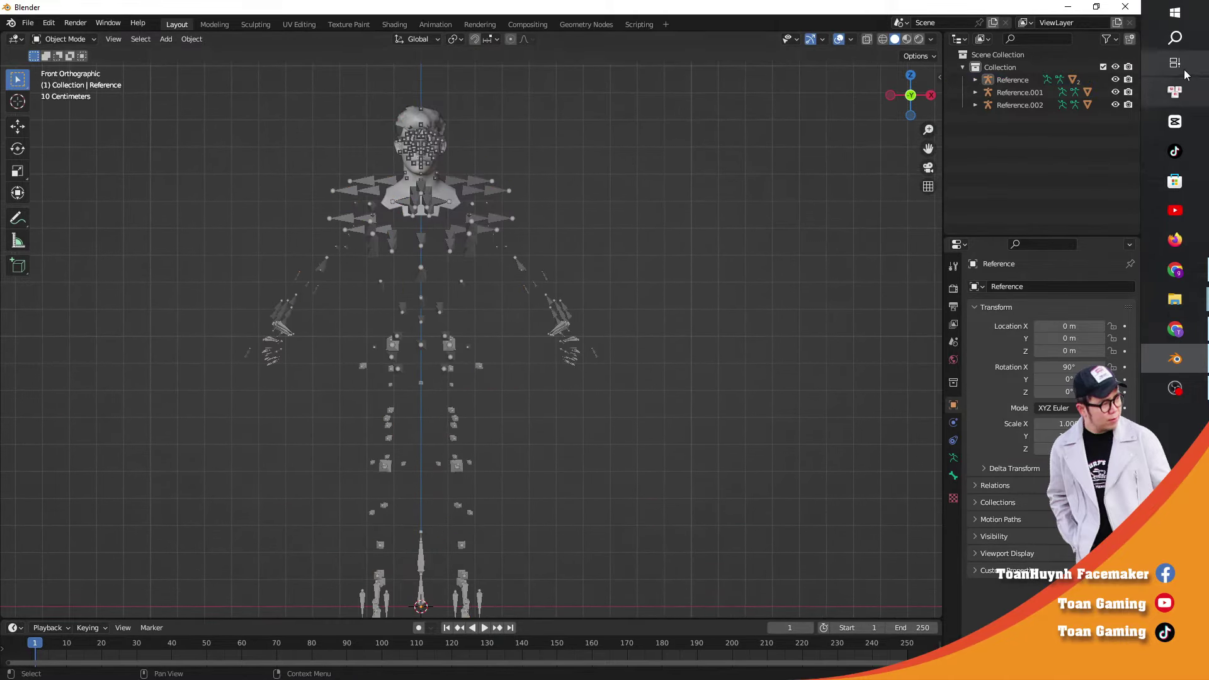
click(1115, 80)
click(1112, 92)
click(1114, 105)
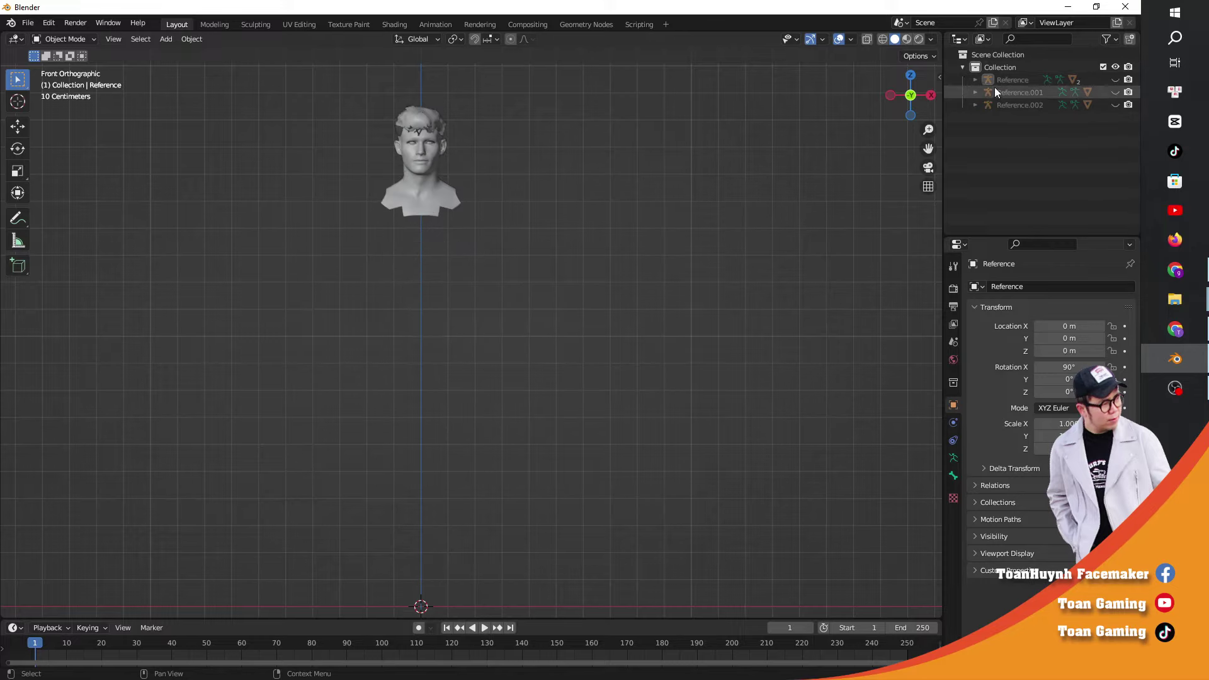
Step: Select the head mesh under the Reference armature and set the viewport shading color to Texture
click(973, 79)
click(1015, 130)
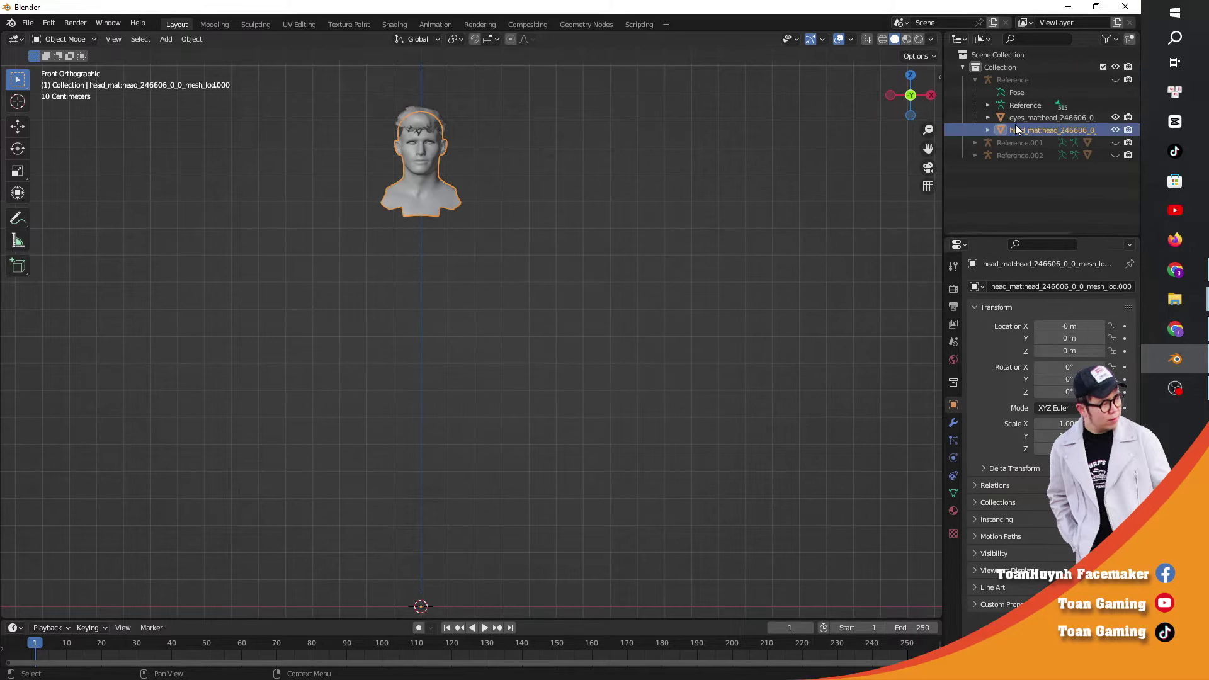
scroll(632, 115, up, 2)
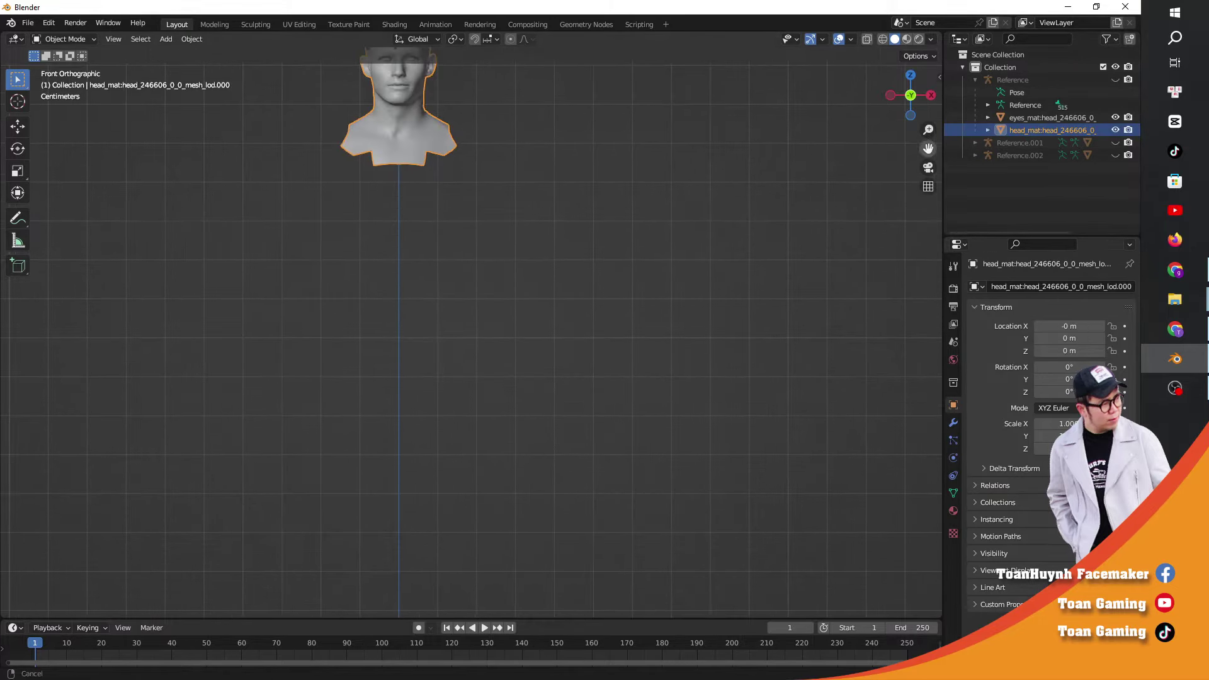
drag(923, 146, 920, 241)
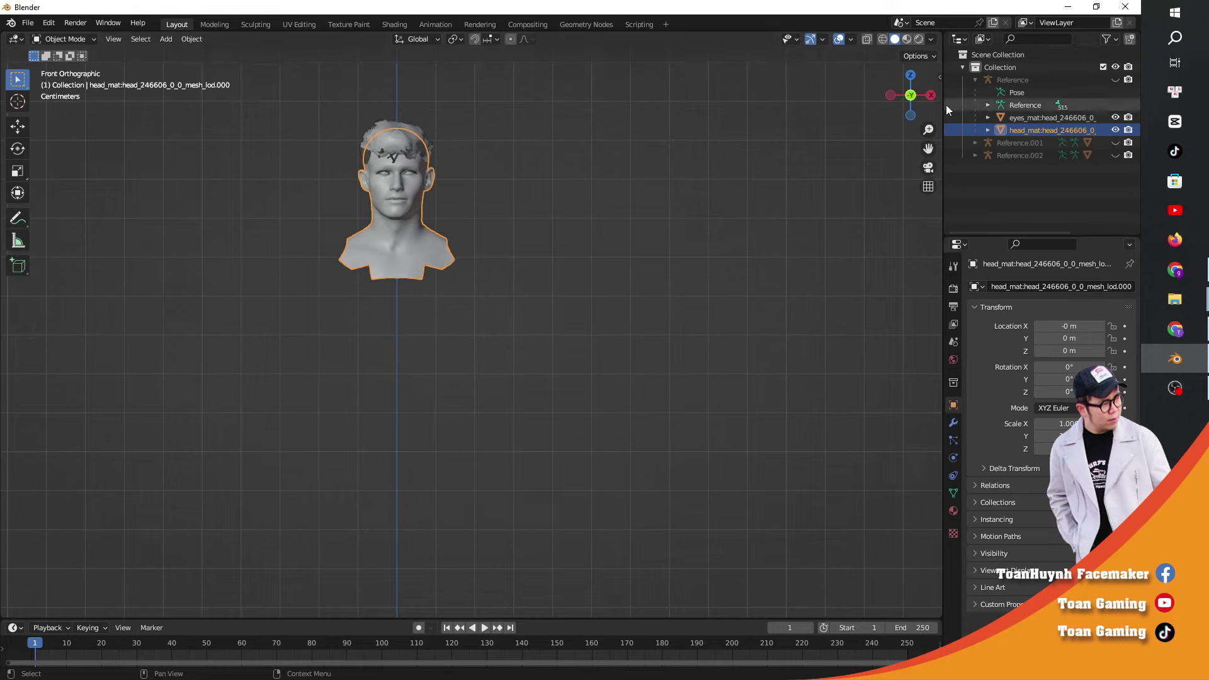
click(929, 38)
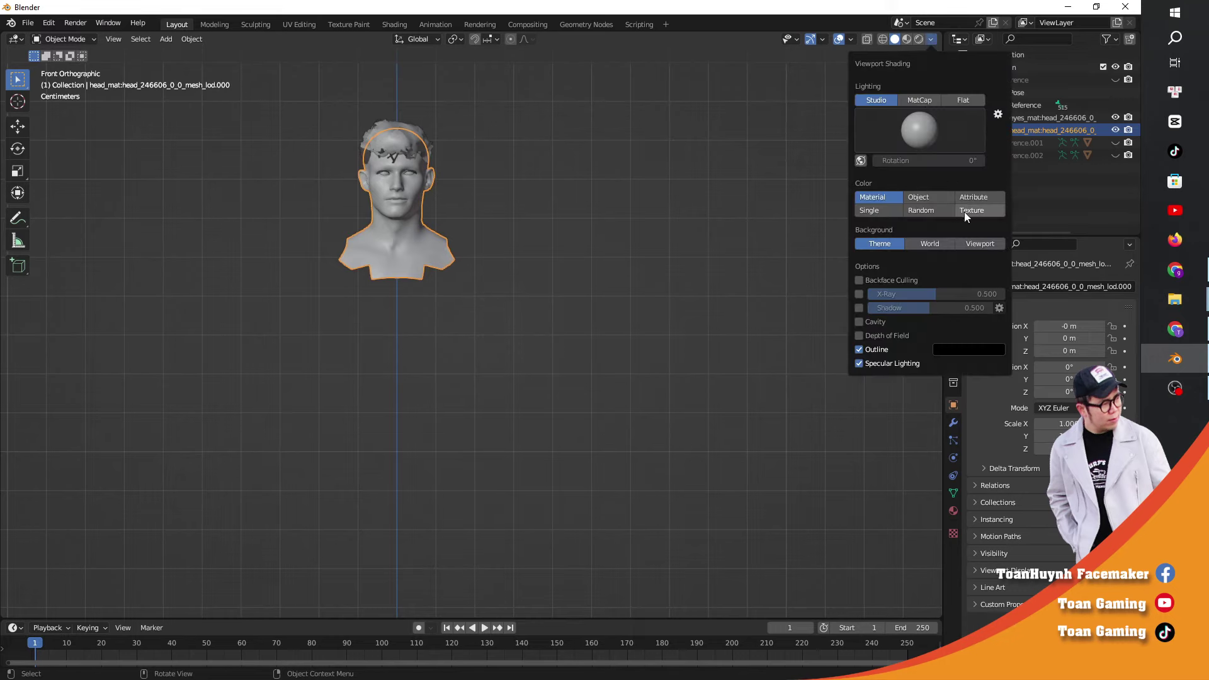
click(927, 197)
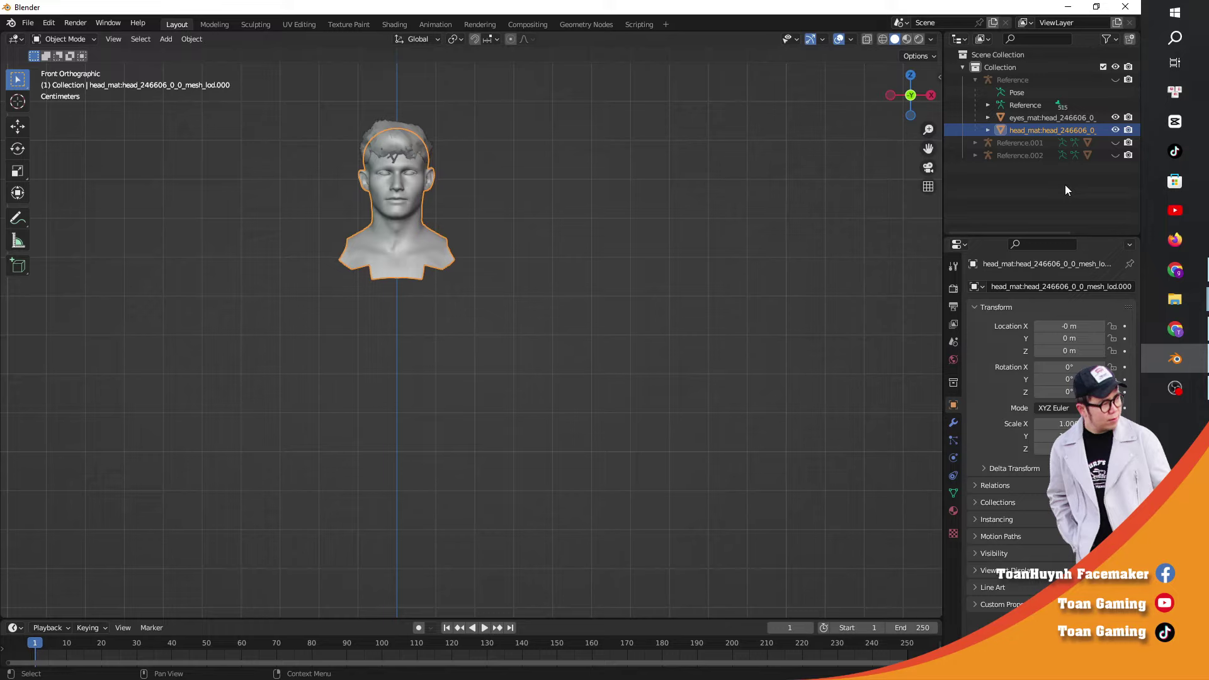
click(954, 510)
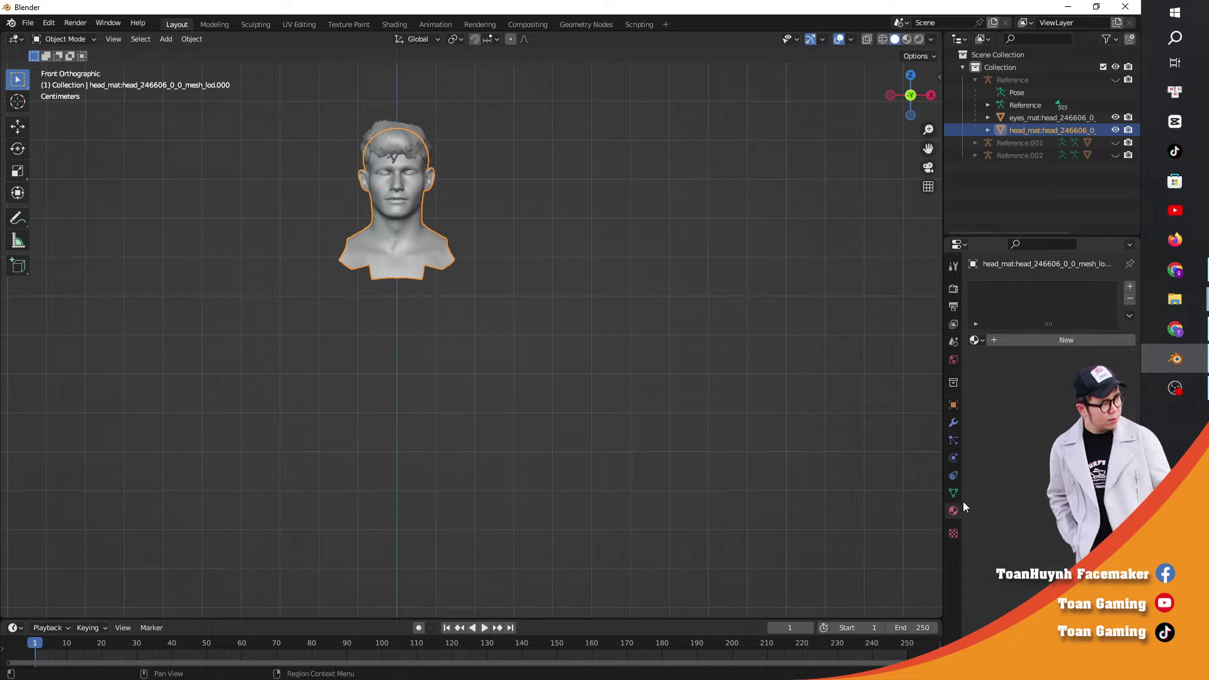
click(1044, 339)
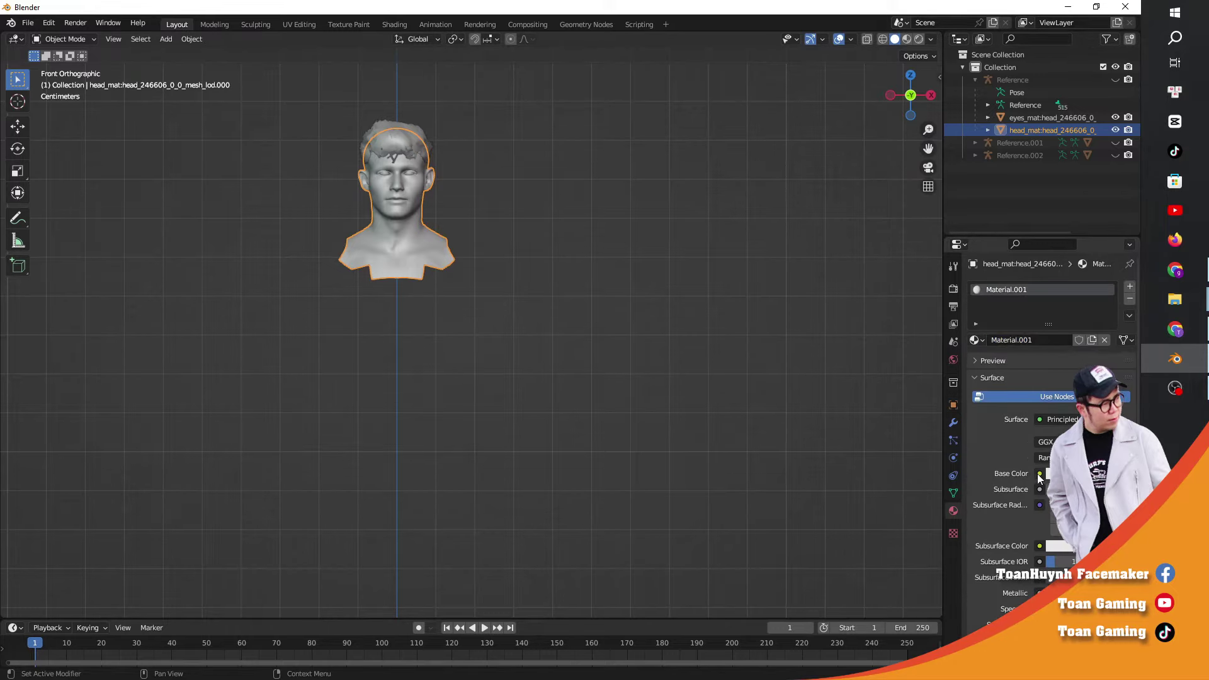
click(1040, 474)
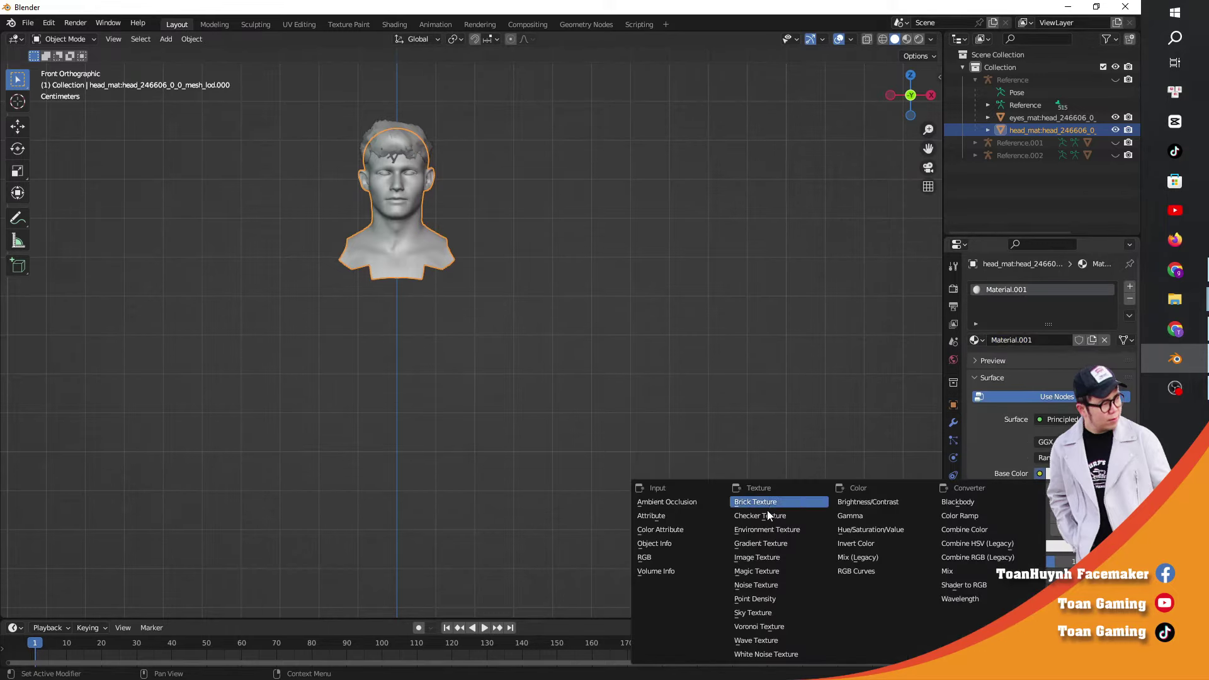
click(759, 556)
click(1078, 489)
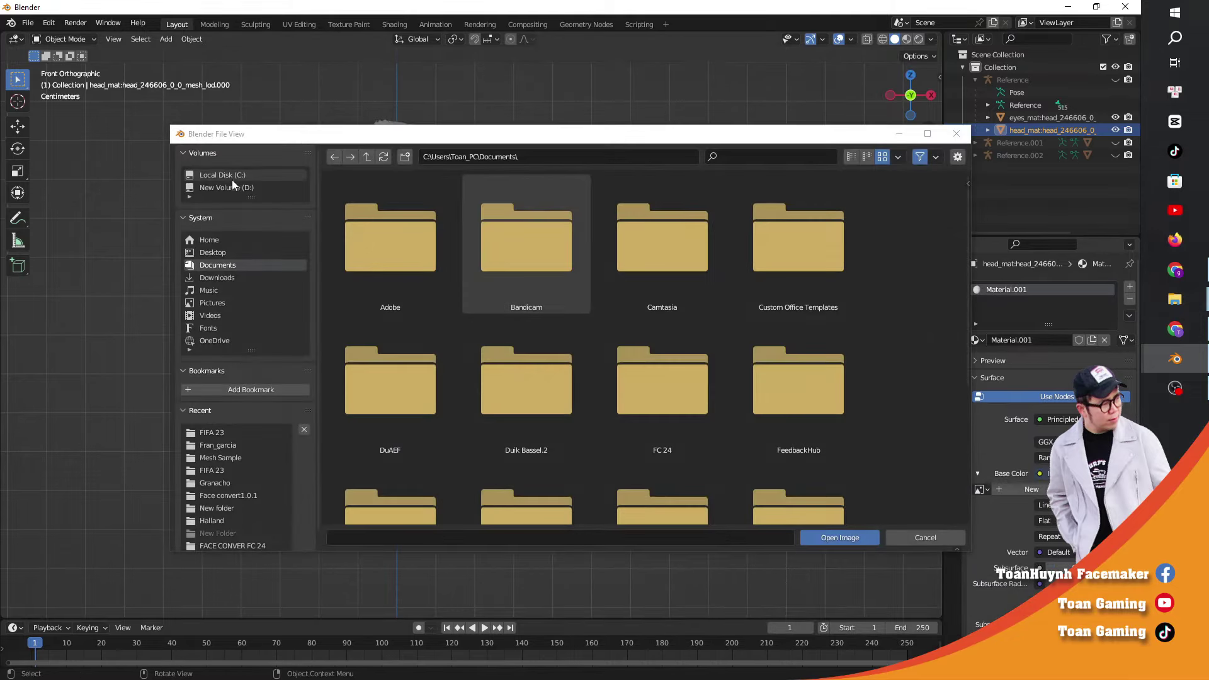
click(213, 251)
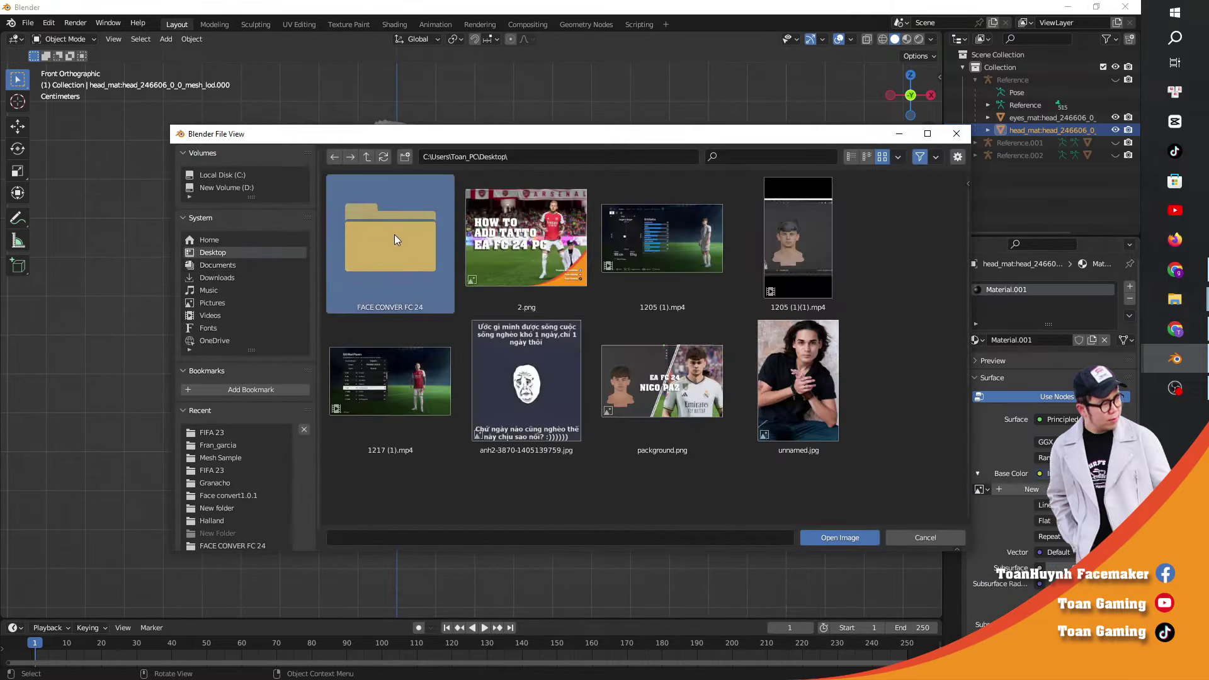
double_click(394, 235)
double_click(513, 244)
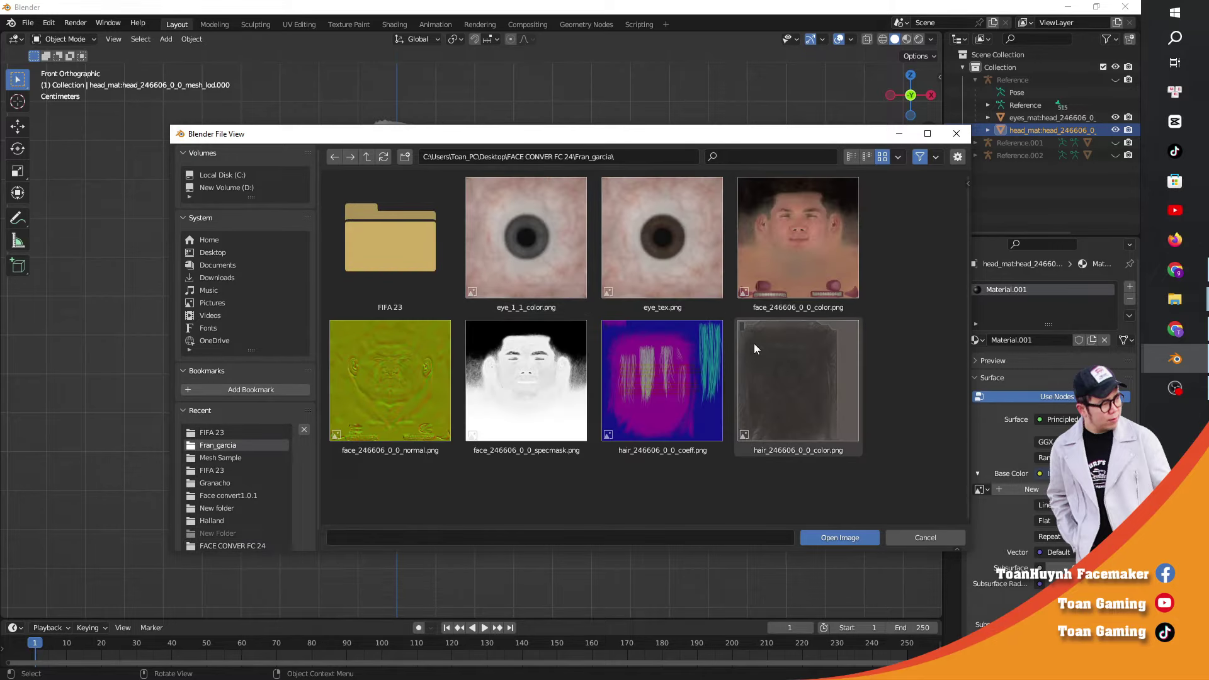
click(776, 241)
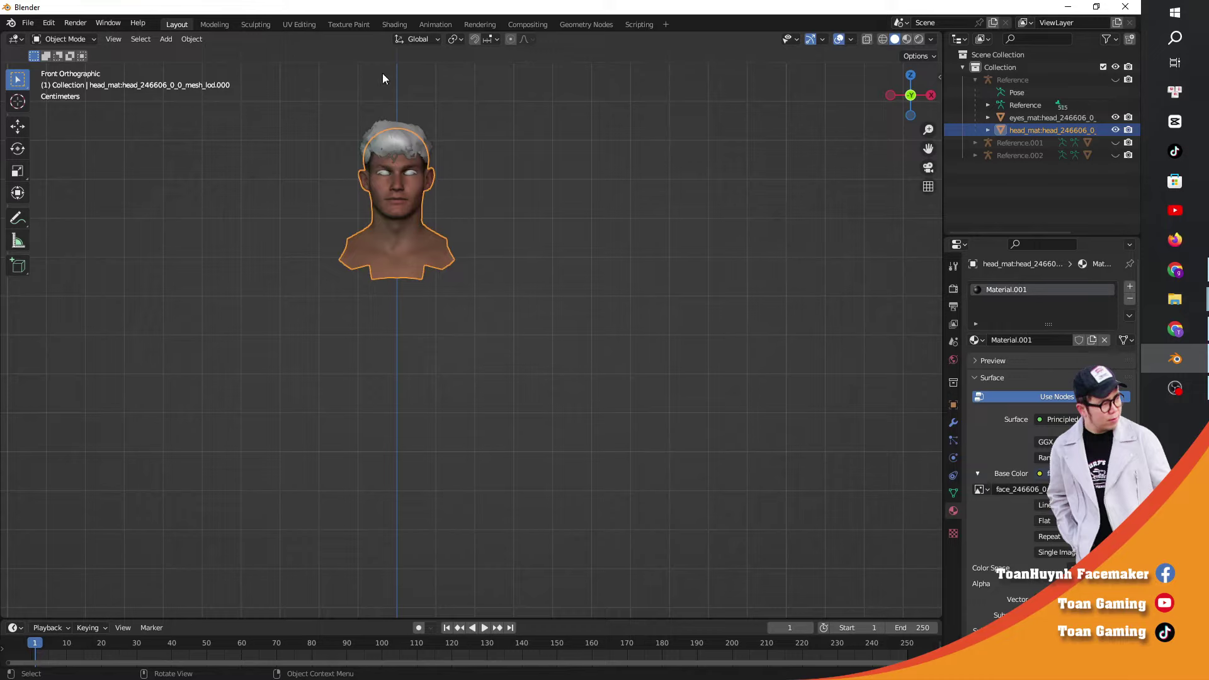
Step: Create a material for the eyes mesh with eye_tex.png from the Fran_garcia folder as its base color image texture
scroll(383, 73, up, 3)
click(1006, 118)
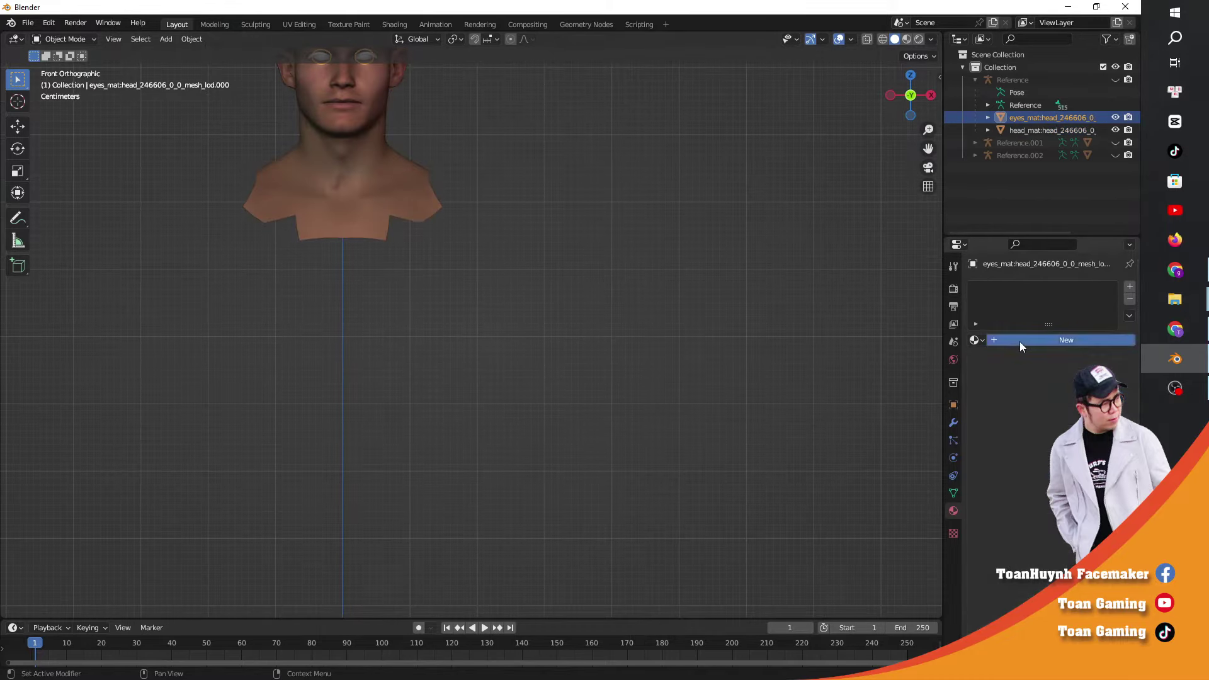
click(1019, 342)
click(1039, 473)
click(787, 557)
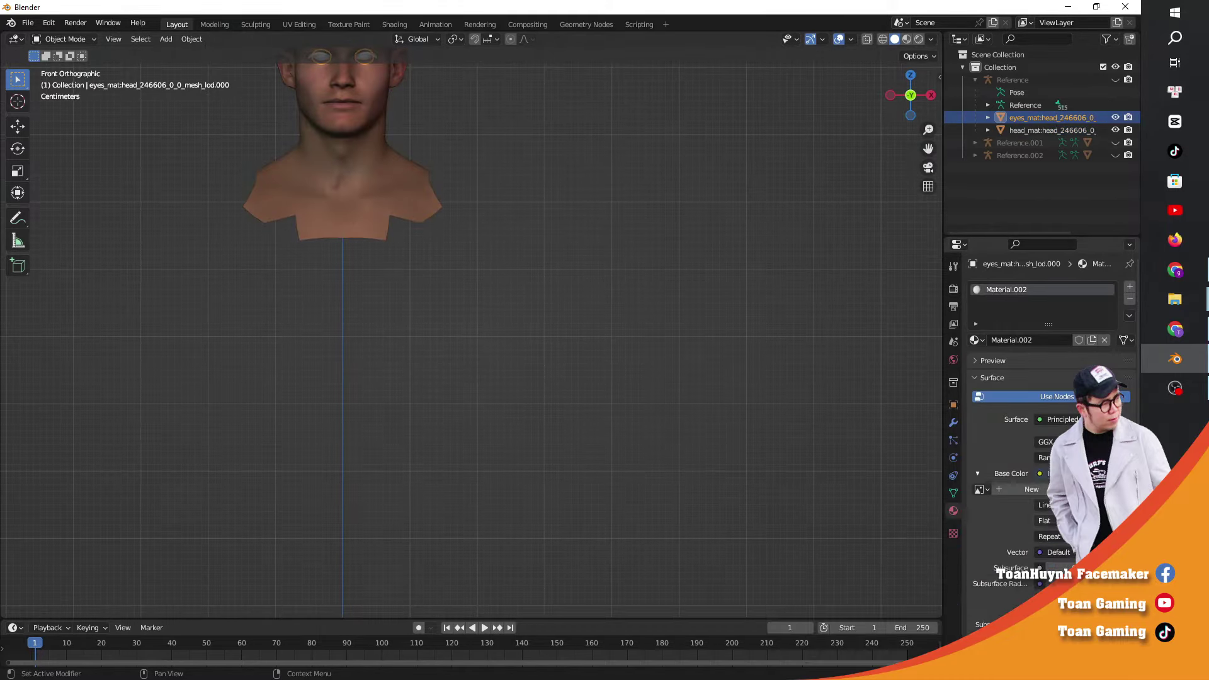
click(1071, 489)
click(237, 252)
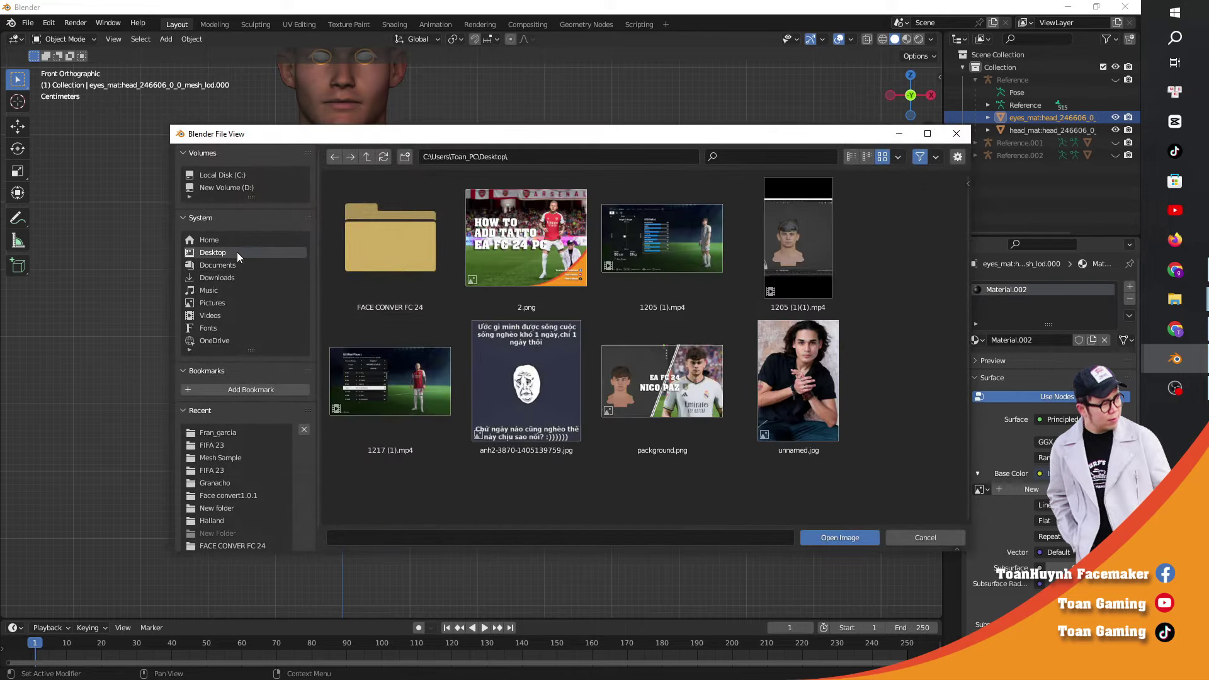
double_click(425, 255)
double_click(528, 239)
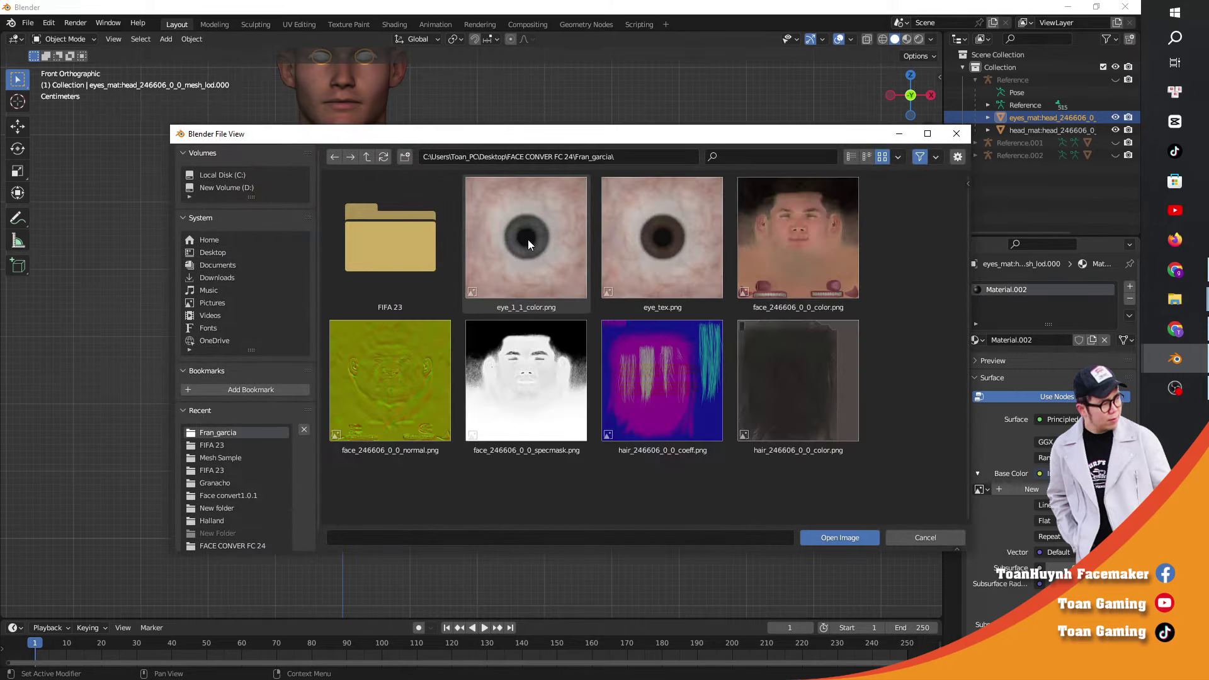
double_click(690, 259)
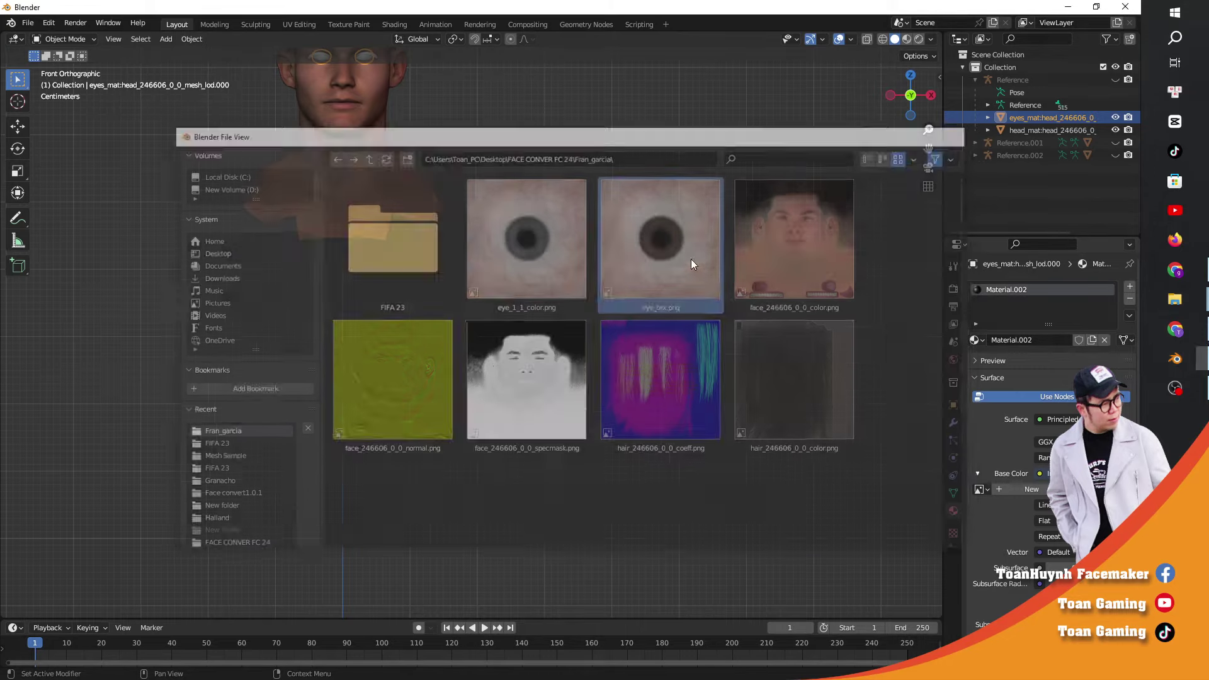
drag(927, 148, 976, 366)
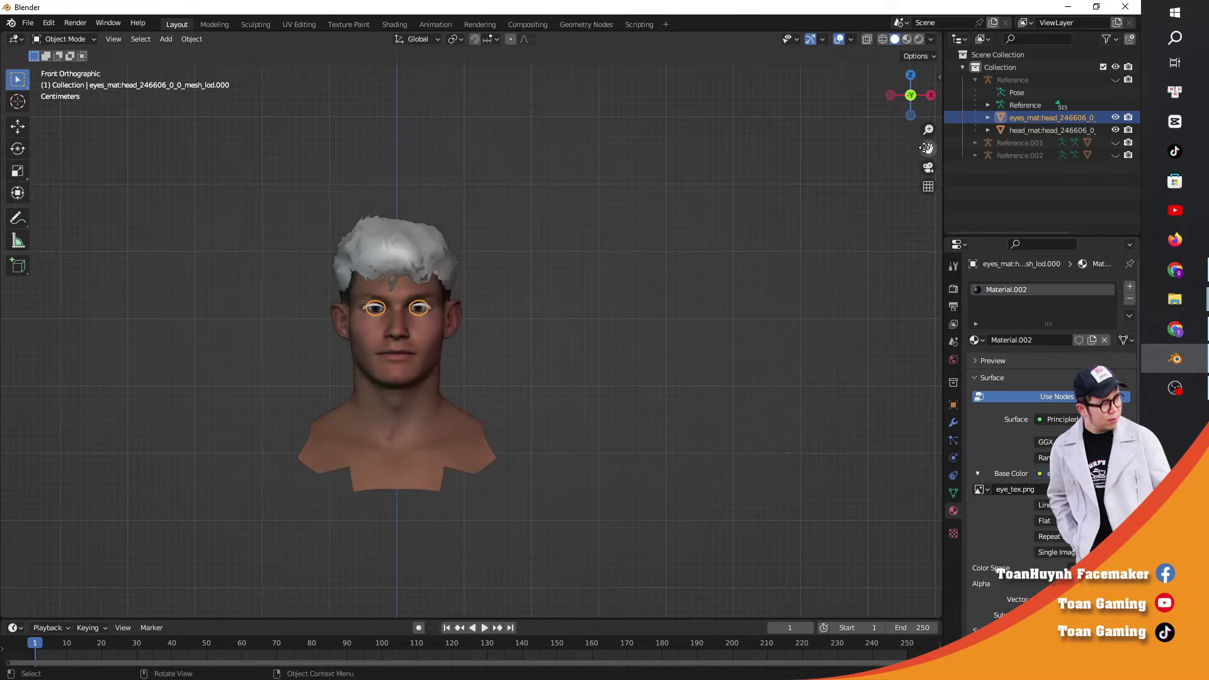
scroll(451, 177, up, 2)
click(326, 166)
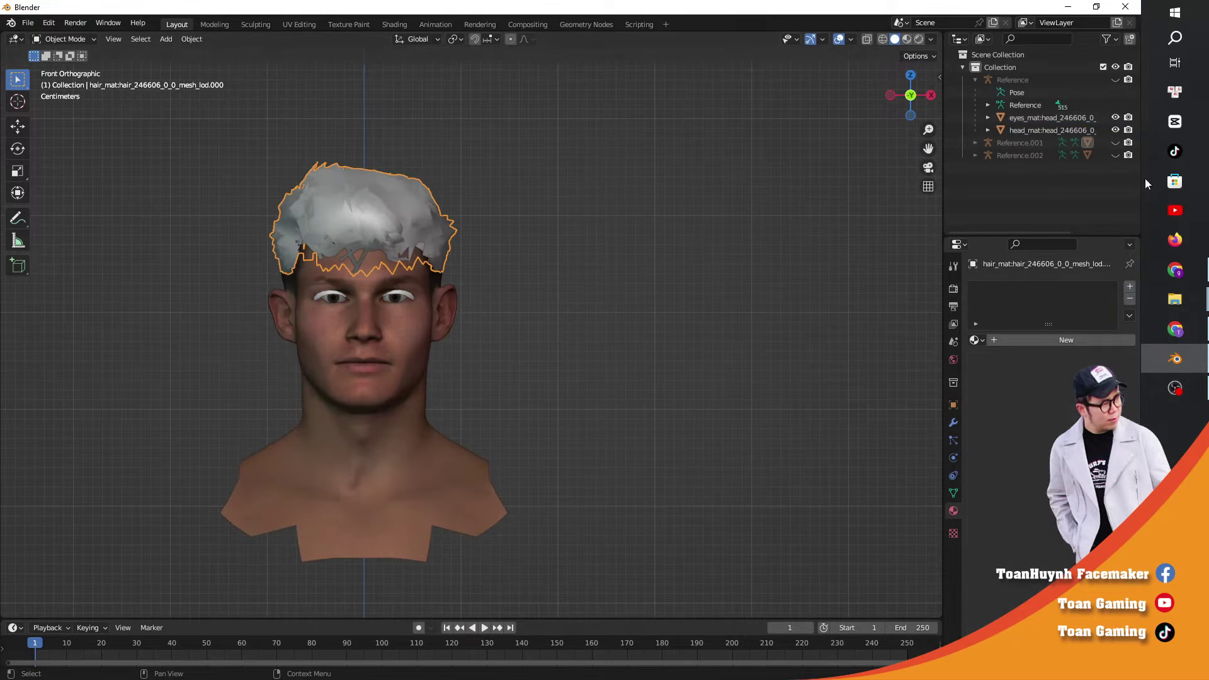
click(974, 143)
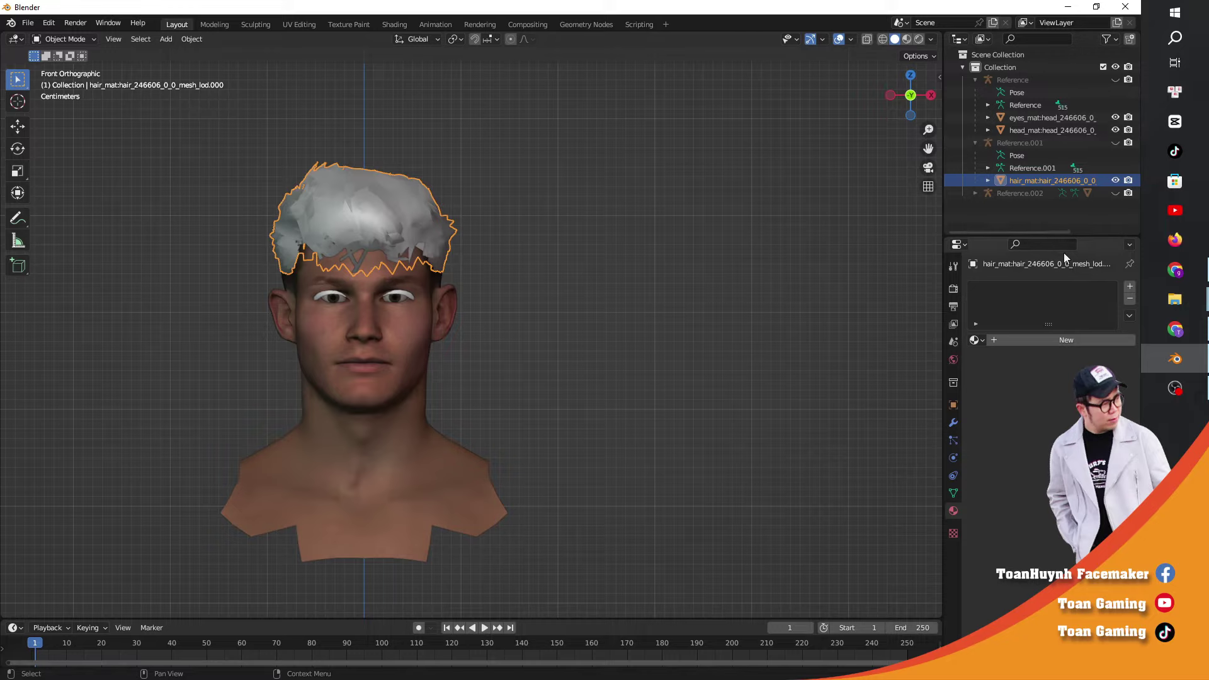
click(1061, 340)
click(1039, 479)
click(761, 557)
click(1070, 489)
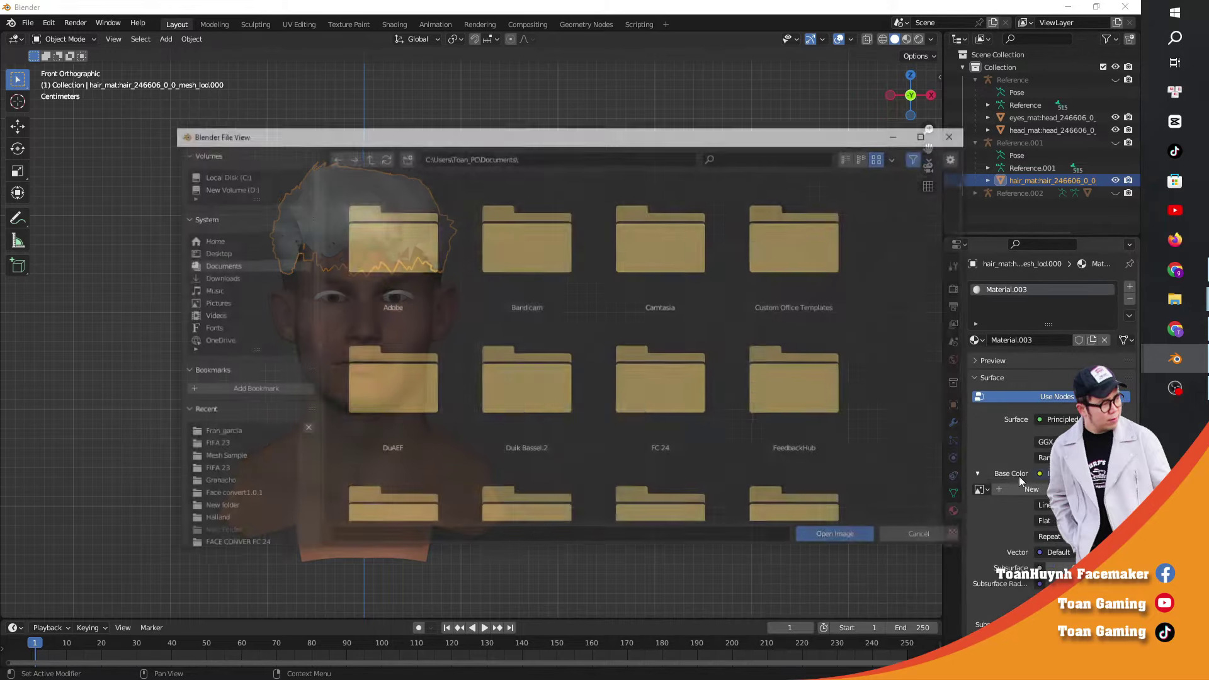
click(232, 254)
double_click(399, 257)
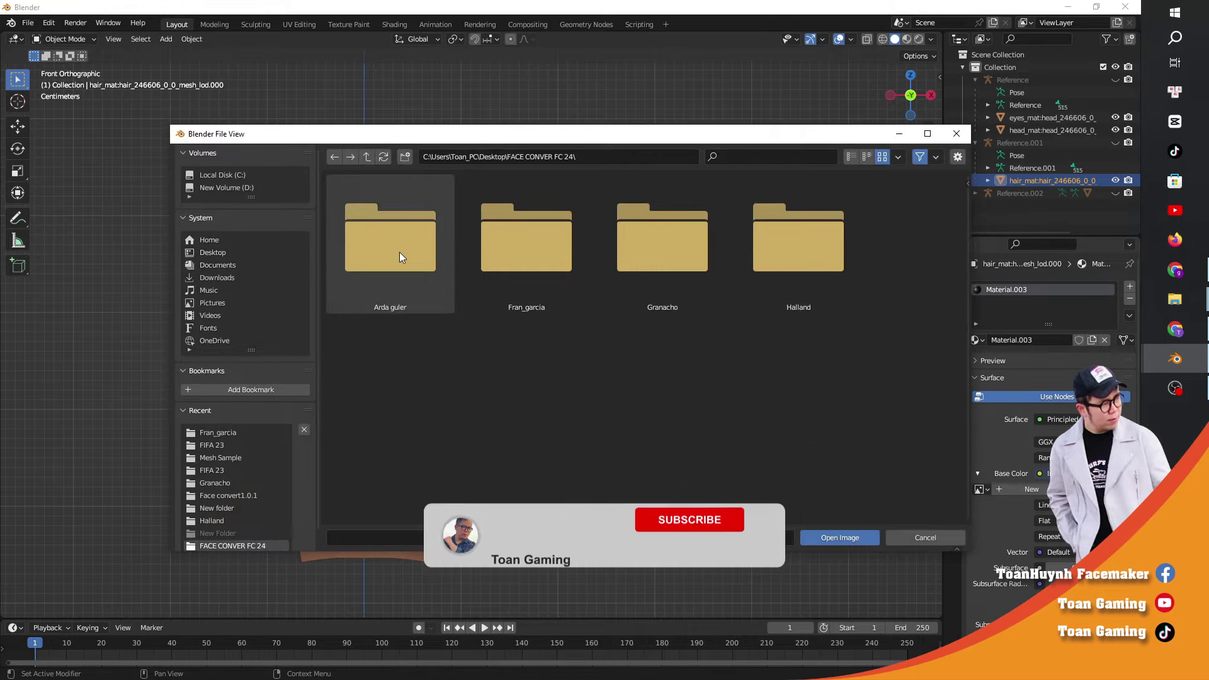
double_click(530, 265)
double_click(784, 359)
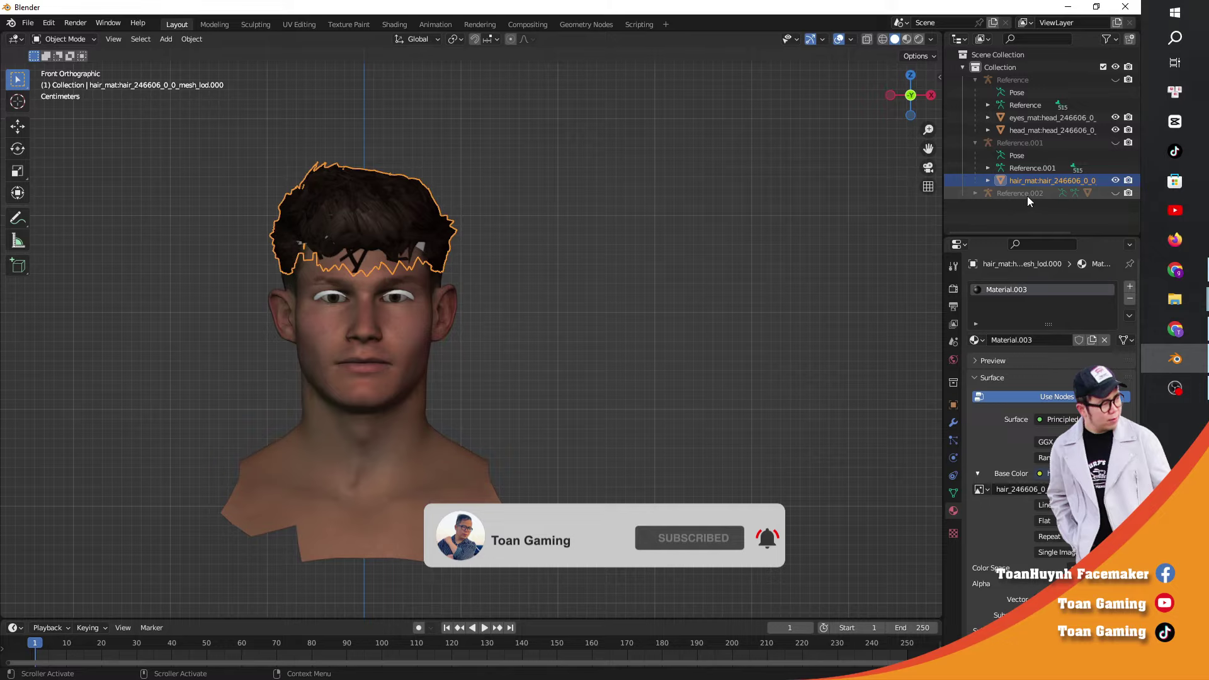
Step: Assign the hair mesh's existing Material.003 to the haircap mesh under Reference.002 and deselect everything
click(1026, 195)
click(974, 193)
scroll(995, 225, down, 1)
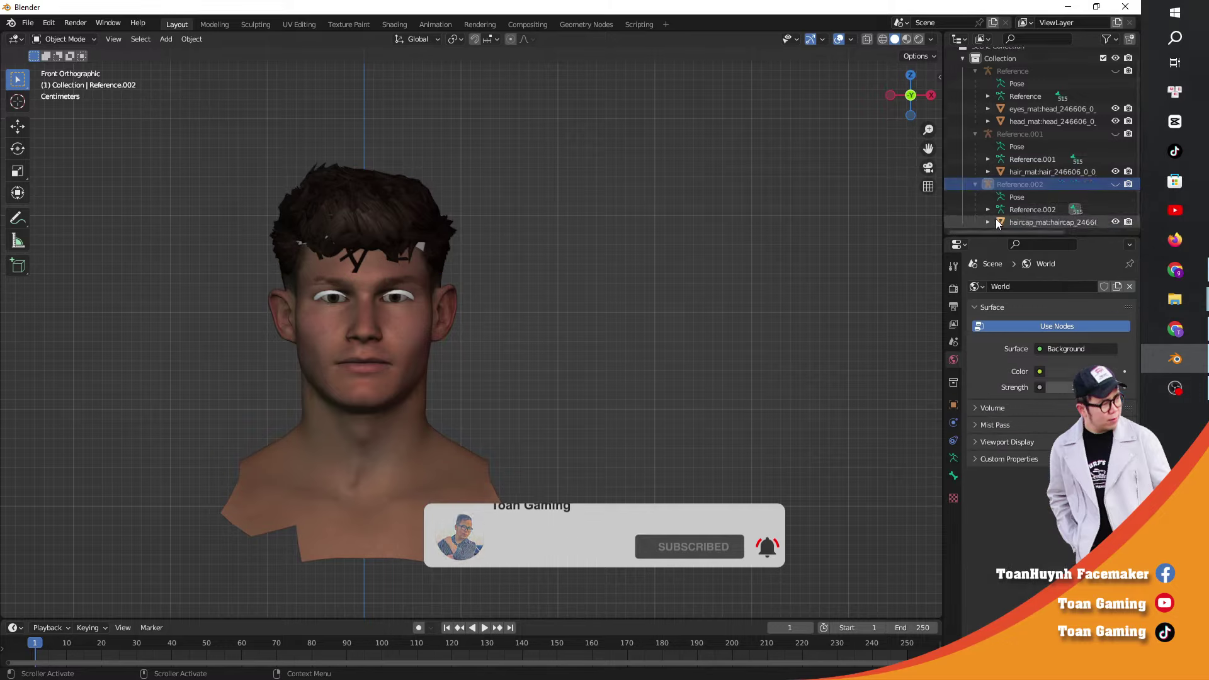
click(995, 220)
click(953, 511)
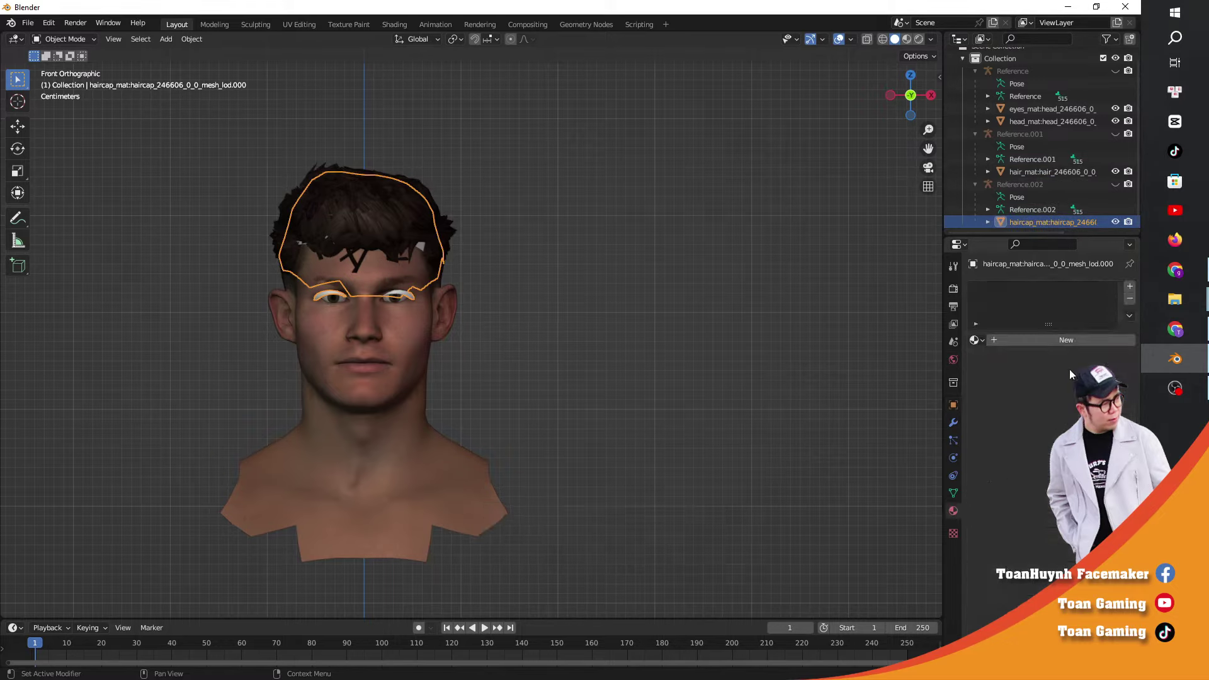
click(977, 340)
click(863, 394)
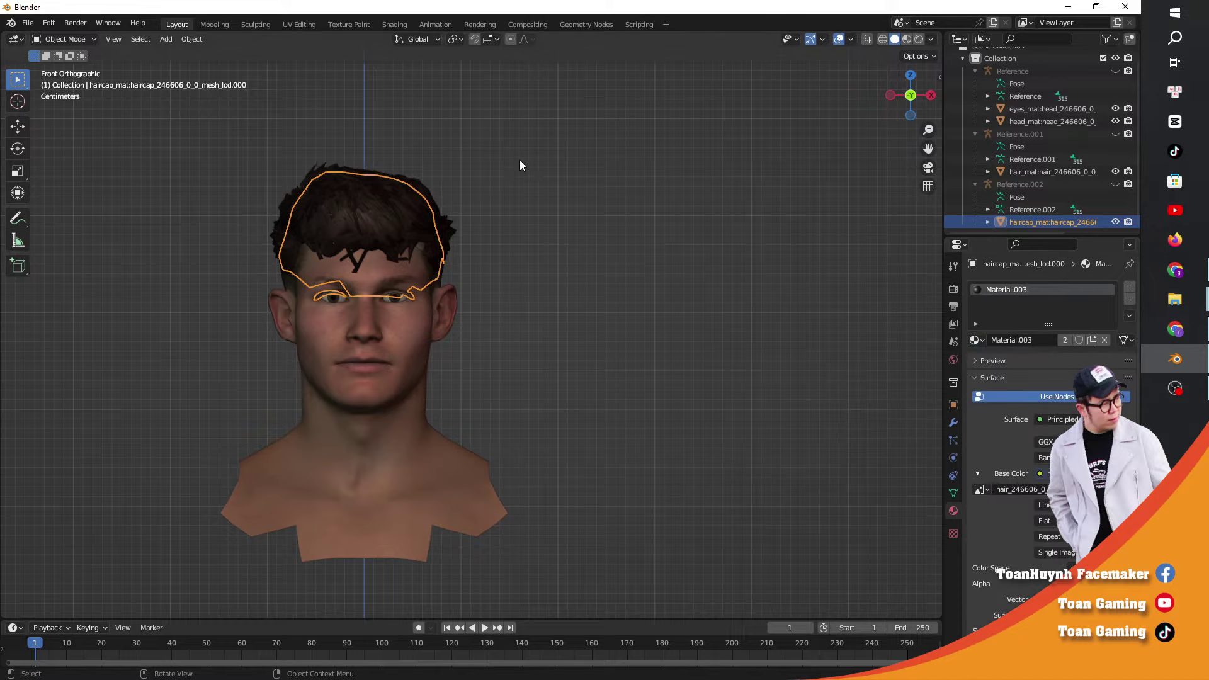
click(525, 163)
drag(928, 148, 982, 163)
mouse_move(910, 94)
mouse_down()
mouse_move(973, 101)
mouse_move(910, 98)
mouse_up()
click(911, 99)
click(911, 99)
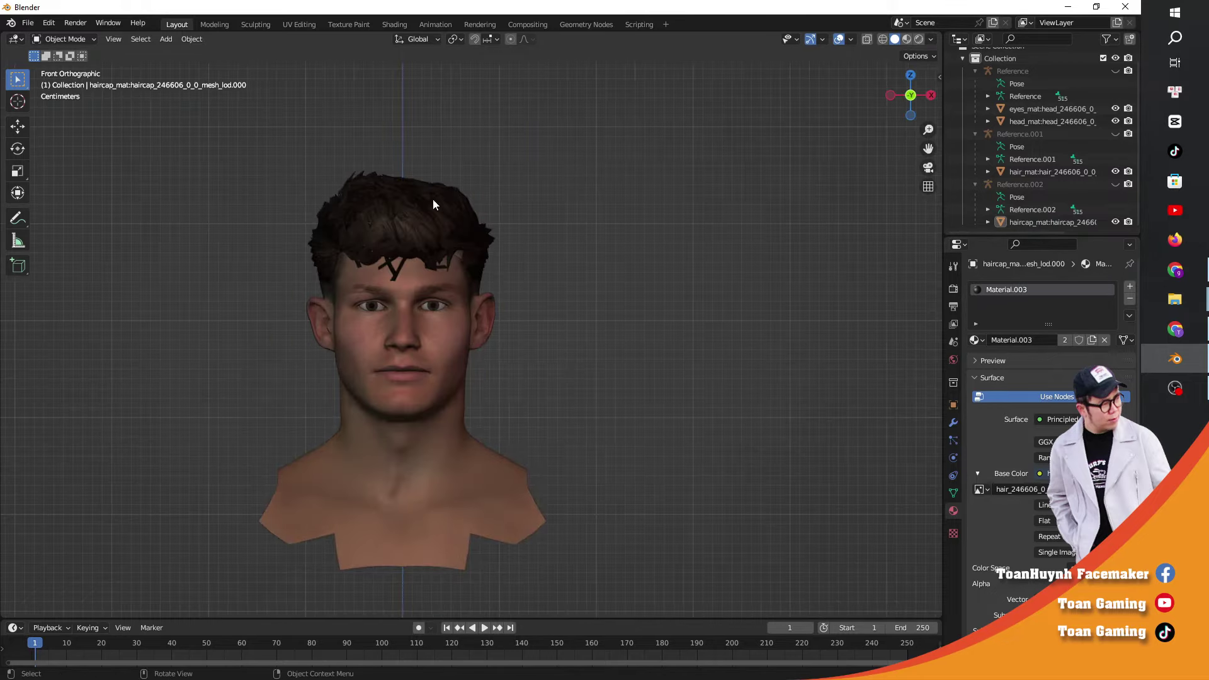
Step: Select the Reference armature together with its eyes and head meshes, and collapse the Reference.001 and Reference.002 hierarchies
drag(943, 82, 837, 82)
click(961, 80)
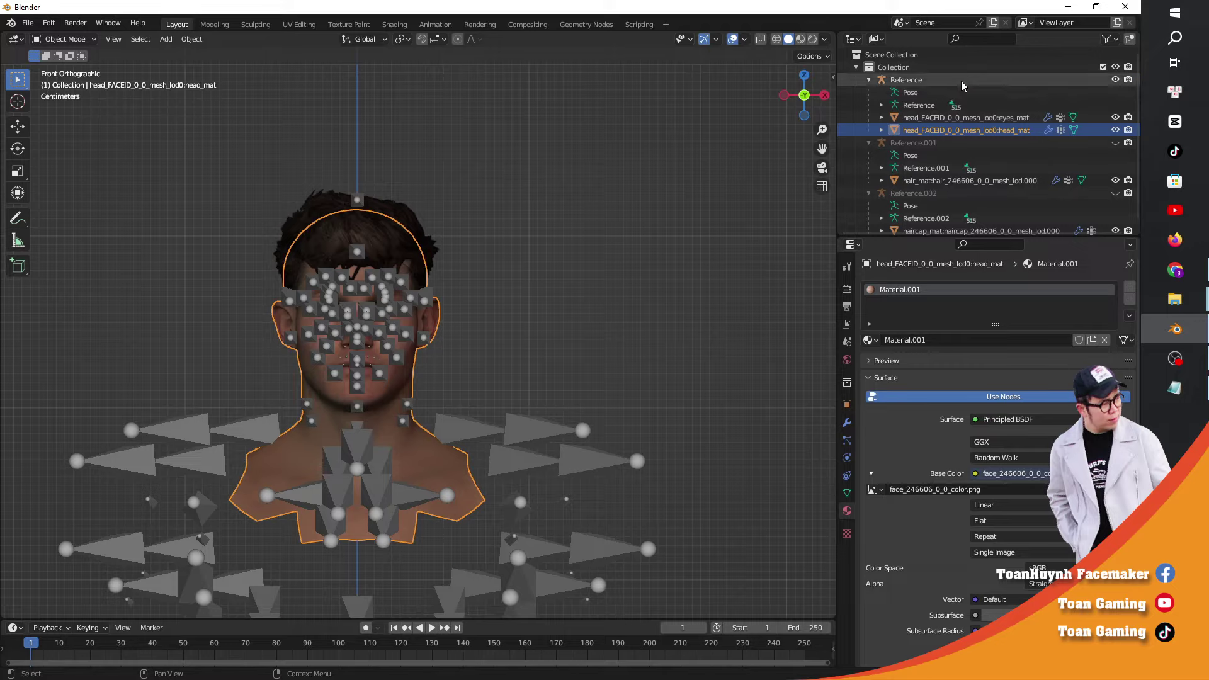
shift+click(928, 129)
click(870, 142)
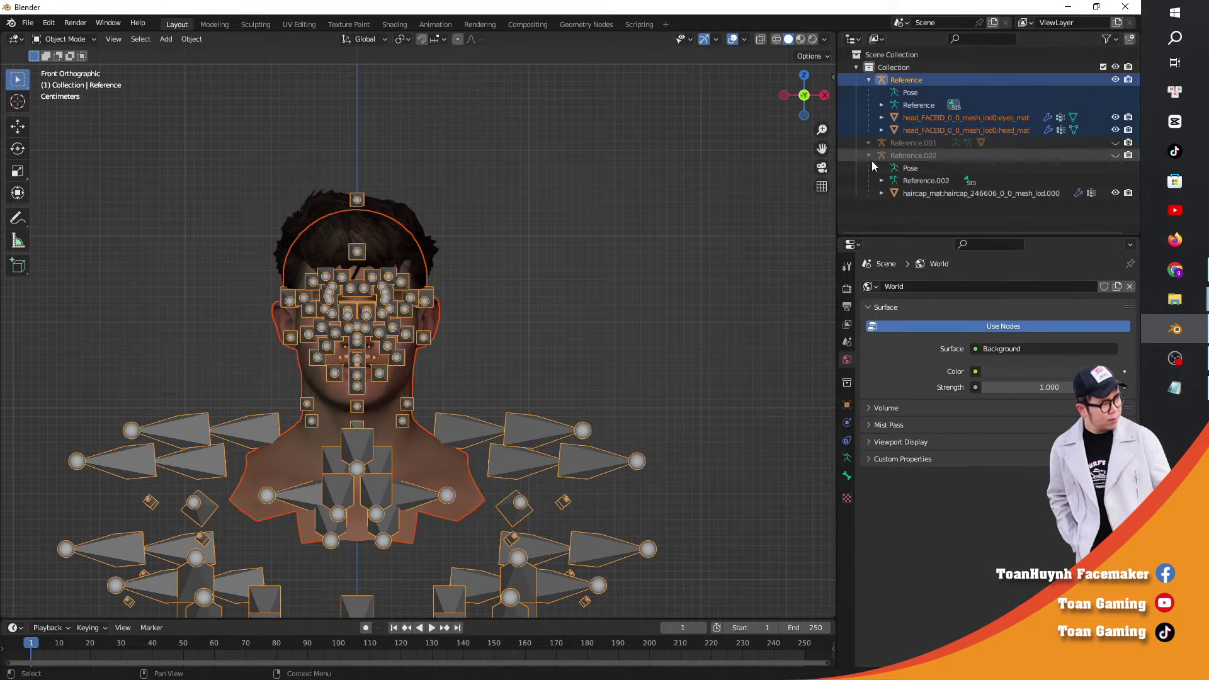
click(869, 155)
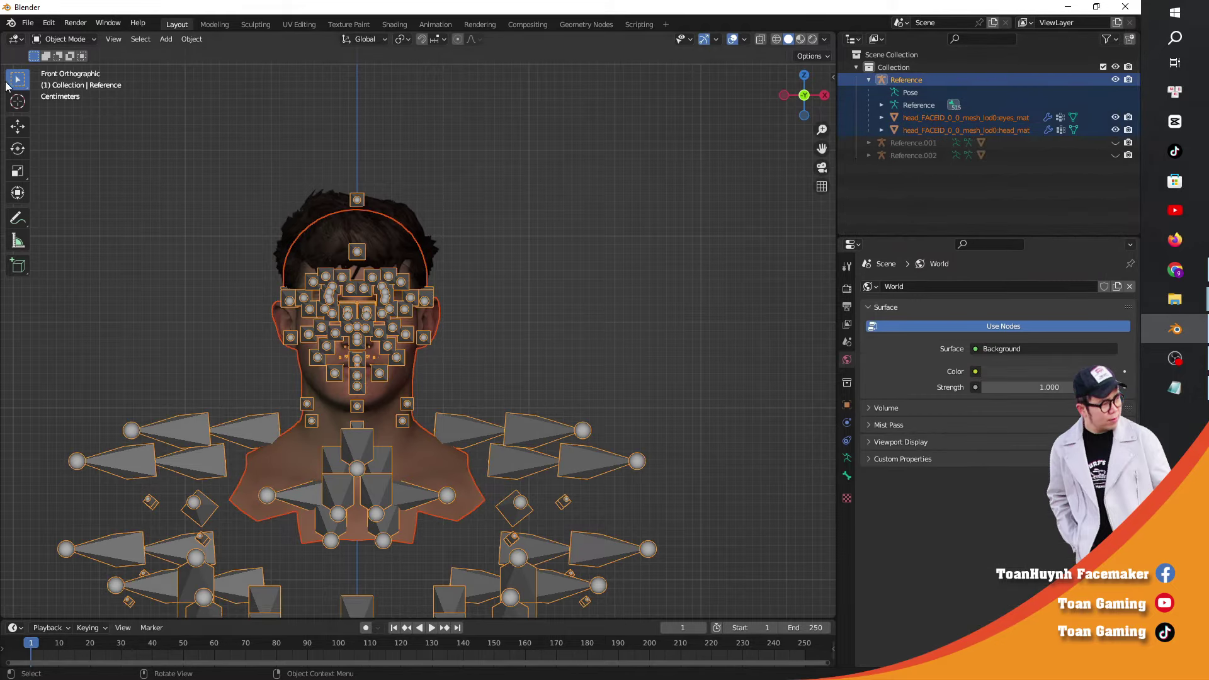
Step: Set up an FBX export limited to selected objects, excluding Camera and Lamp, with scale 0.01 and Tangent Space enabled
click(27, 22)
mouse_move(82, 193)
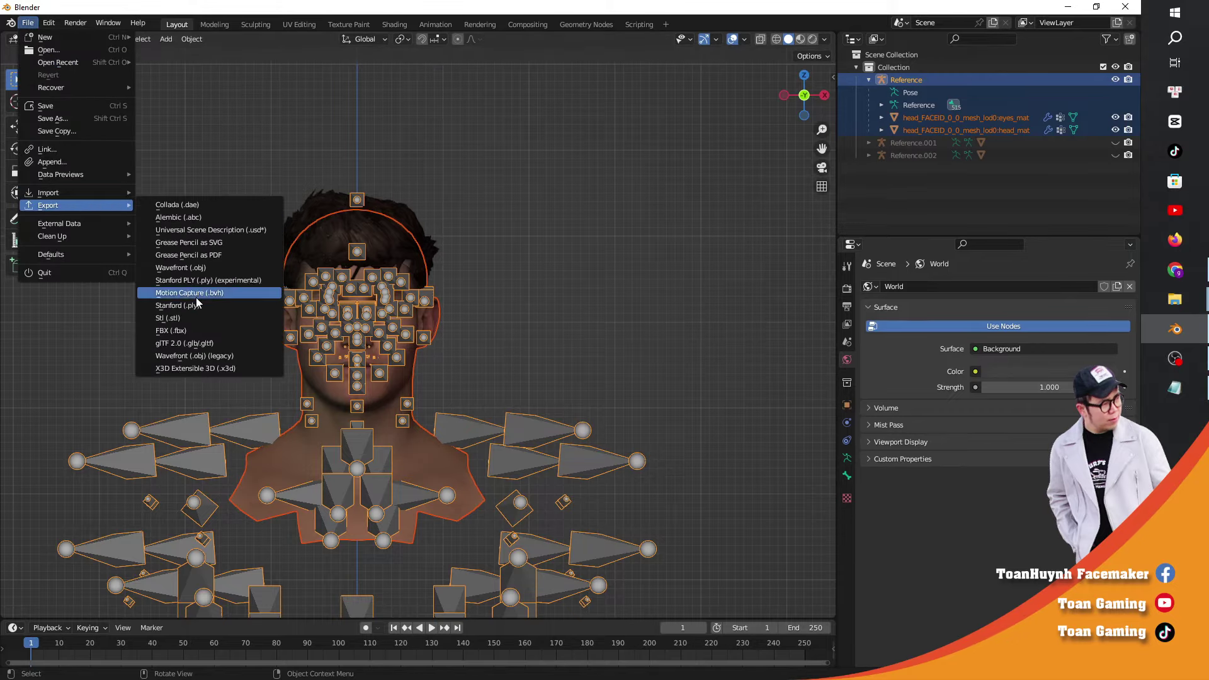
click(237, 326)
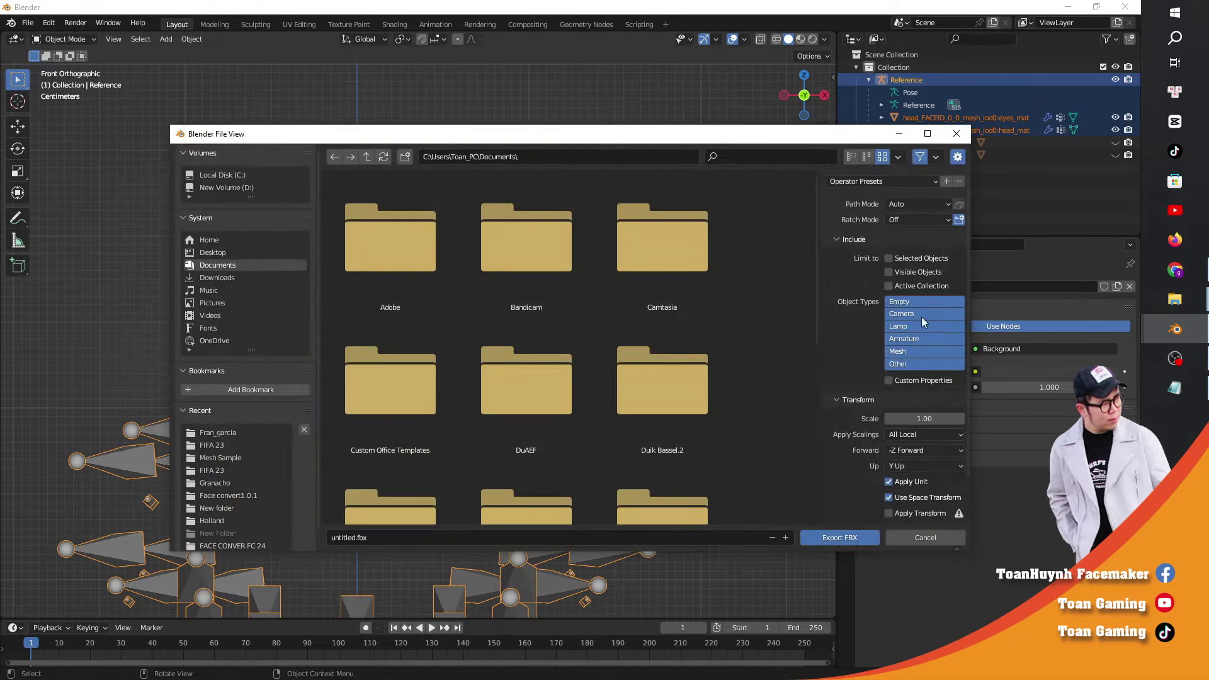
shift+click(897, 327)
shift+click(897, 313)
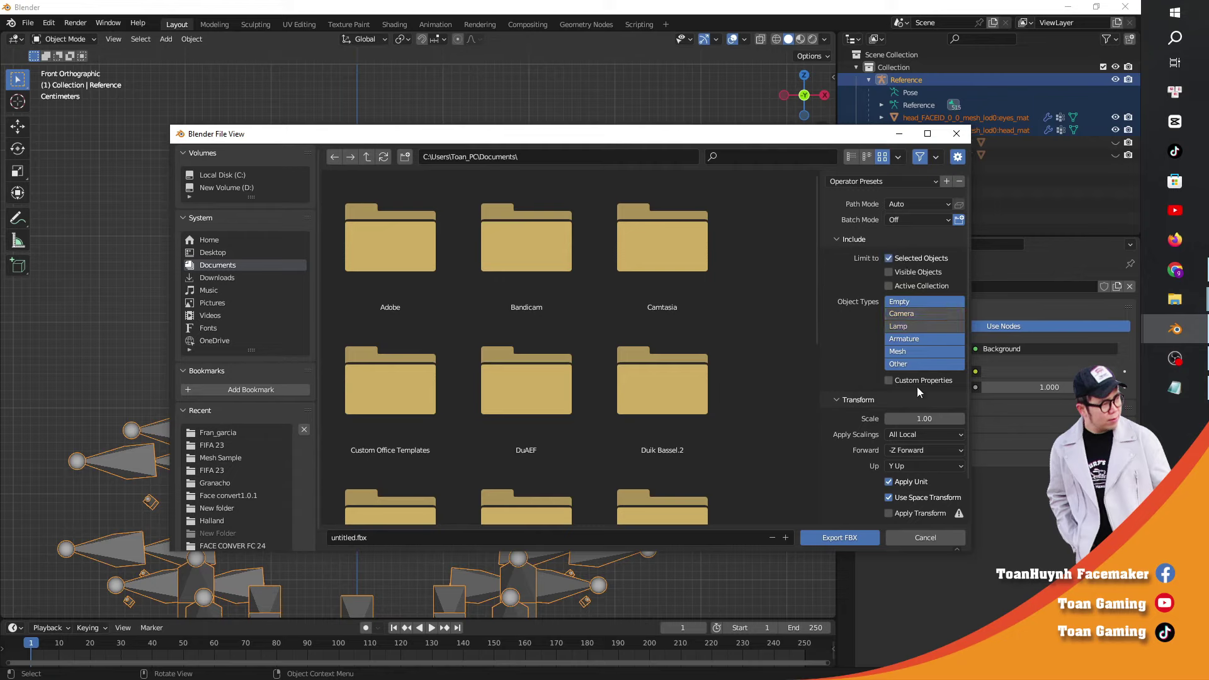
click(921, 415)
text(1.0)
key(Return)
scroll(832, 483, down, 2)
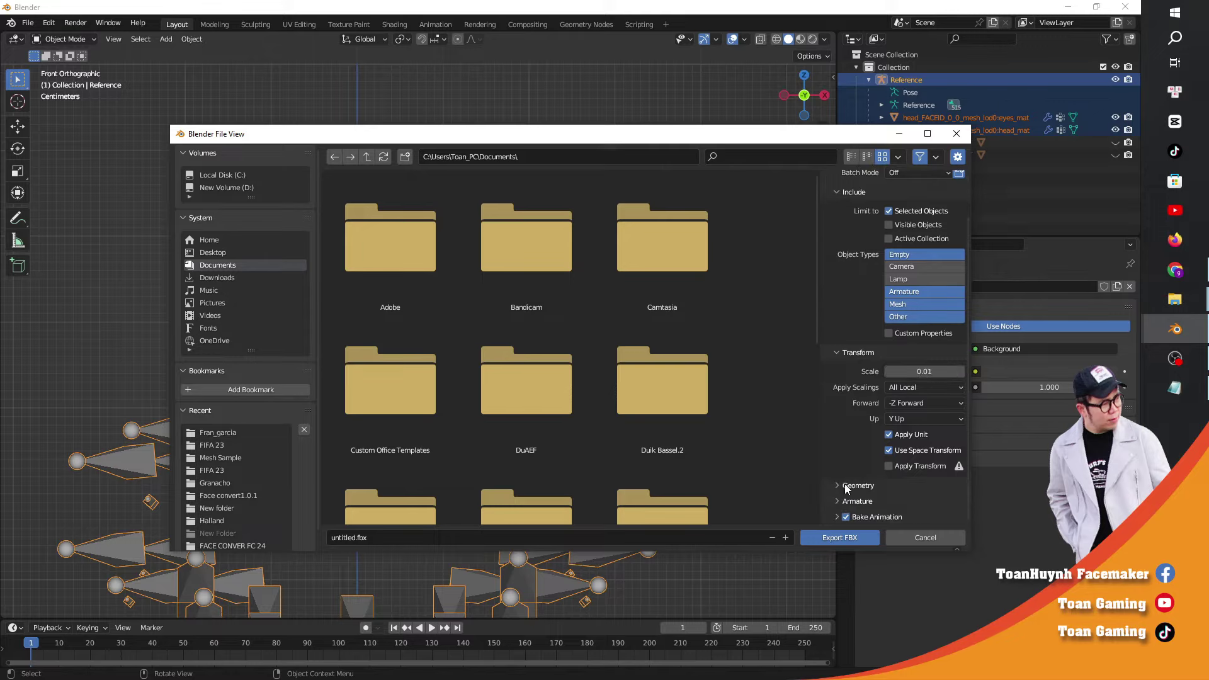
scroll(844, 482, down, 4)
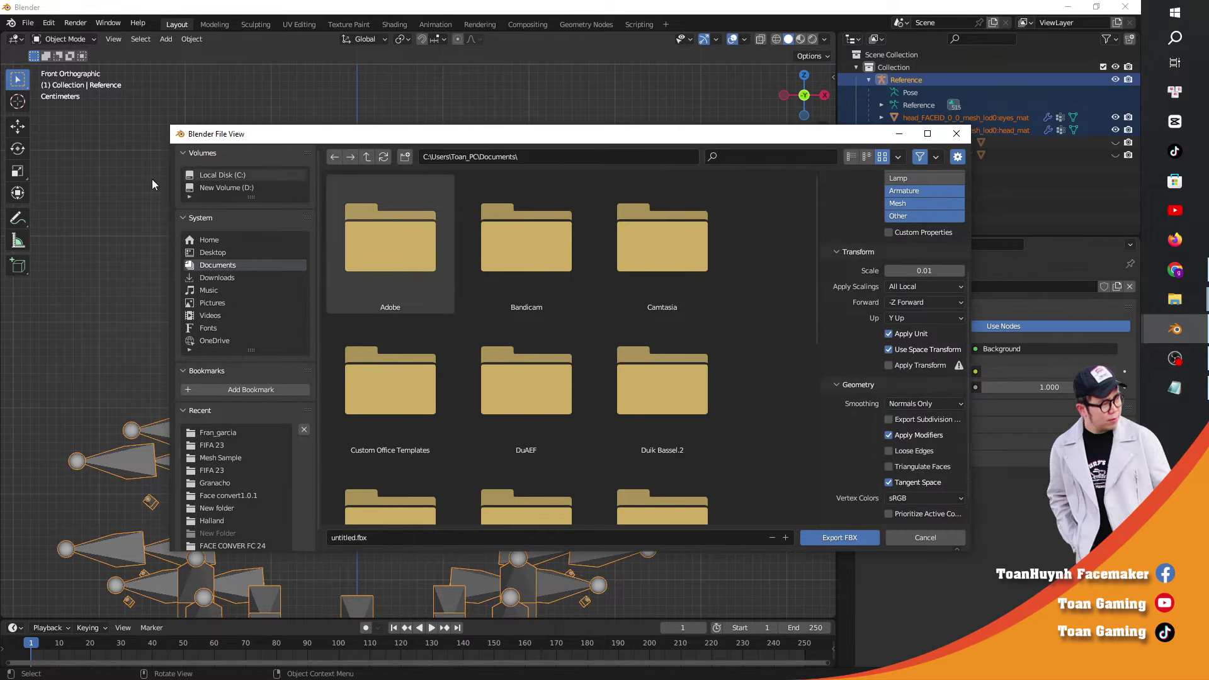
Step: Export the selection over FIFA23_HEAD.fbx in the FIFA 23 folder inside FACE CONVER FC 24\Fran_garcia
click(217, 253)
double_click(430, 271)
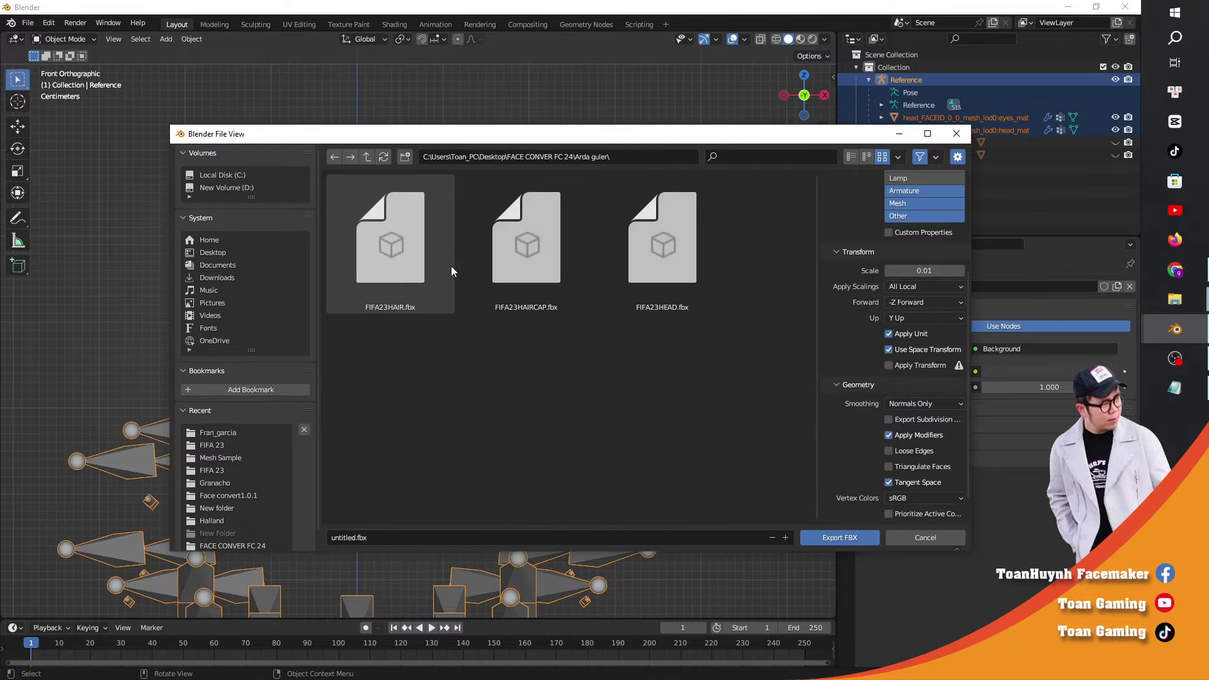
click(336, 162)
double_click(361, 218)
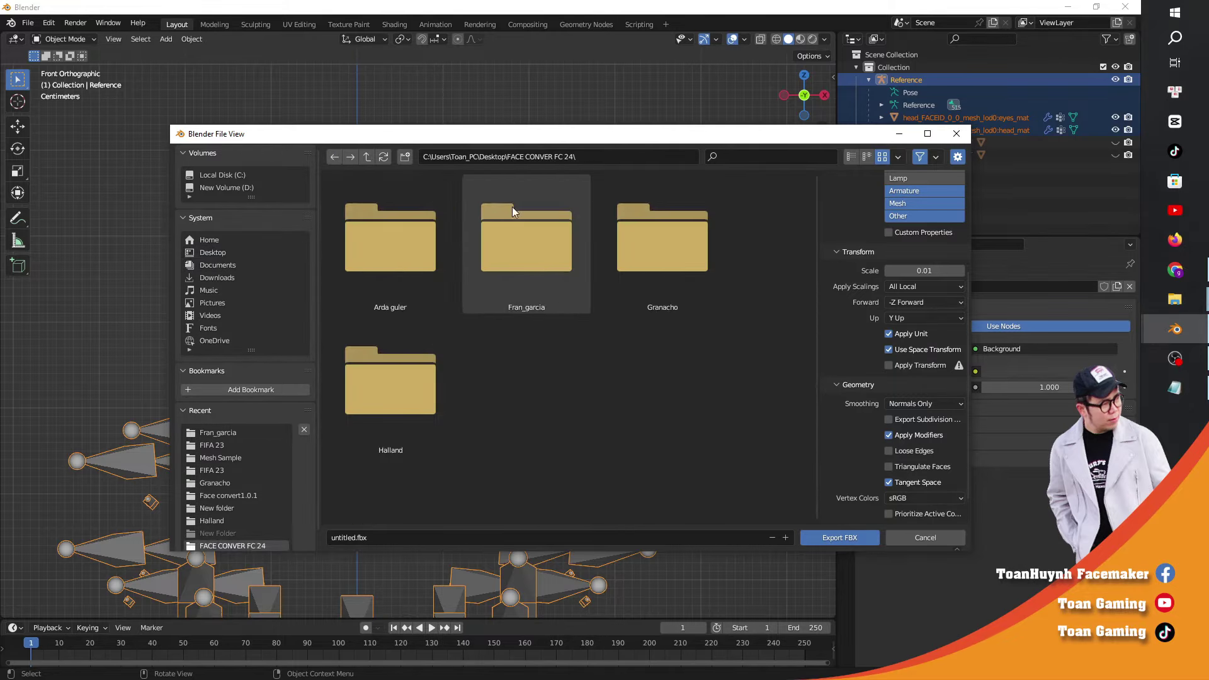
double_click(513, 229)
double_click(420, 250)
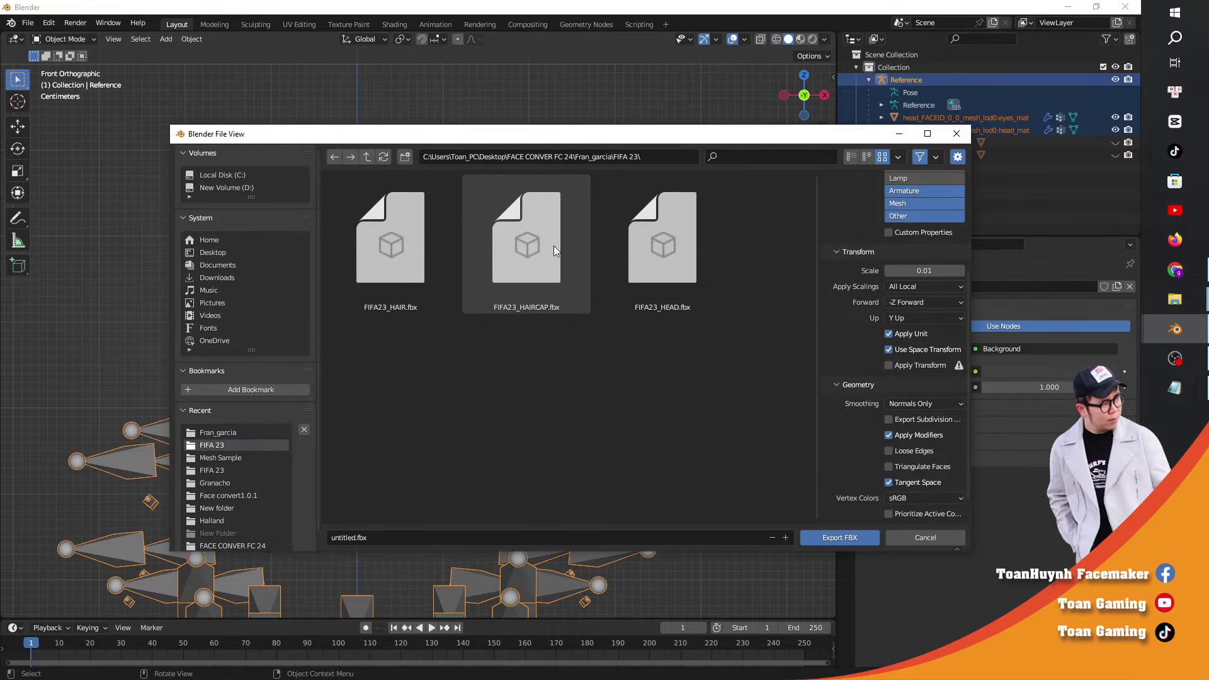
click(647, 263)
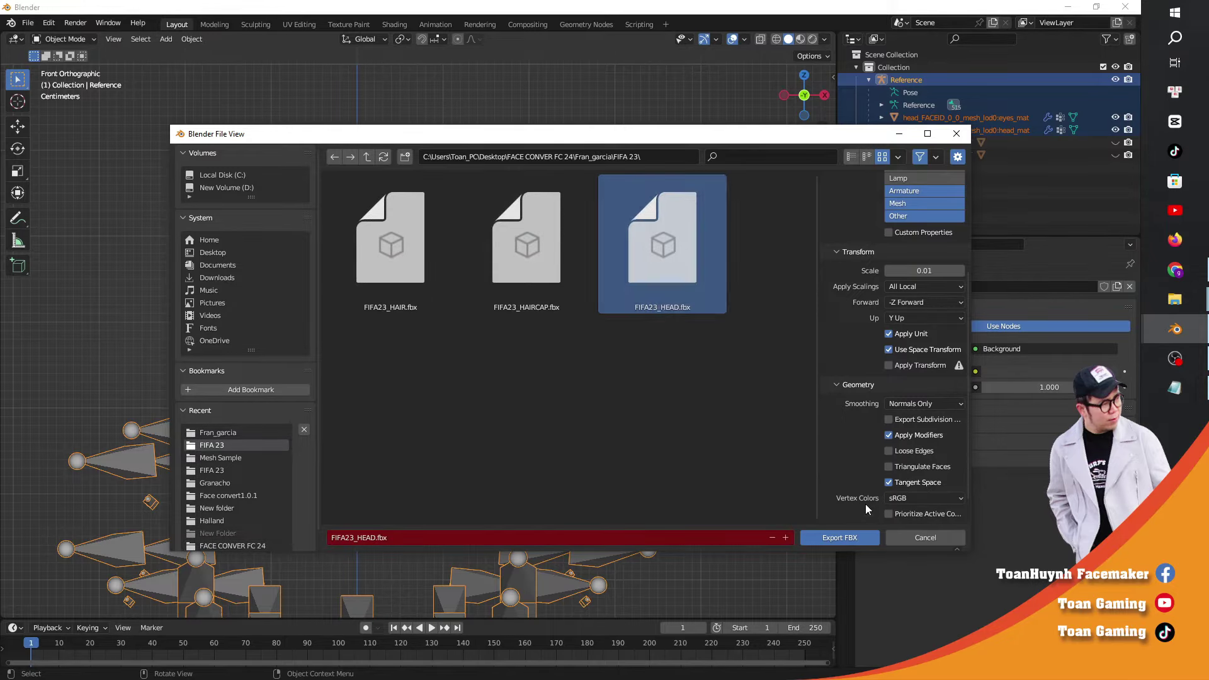
click(835, 538)
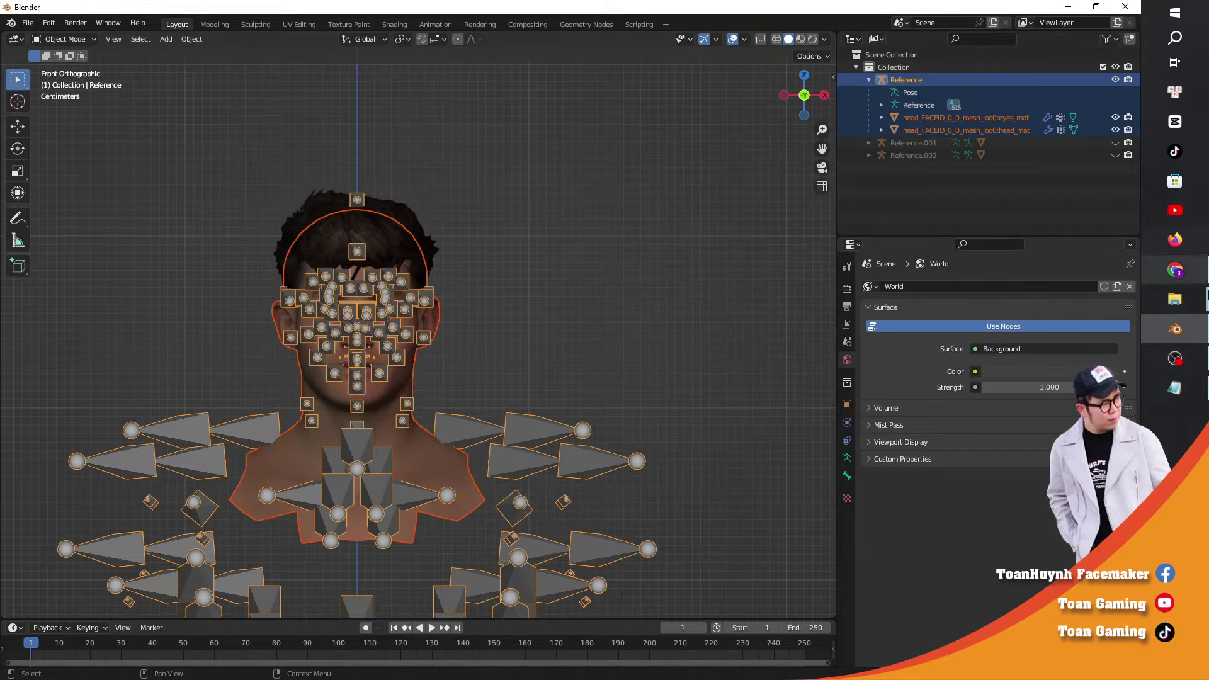
Step: Switch to FIFA Editor Tool and replace the face_27_0_0_color texture in joe_cole_27's var_0 folder with face_246606_0_0_color
mouse_move(1197, 352)
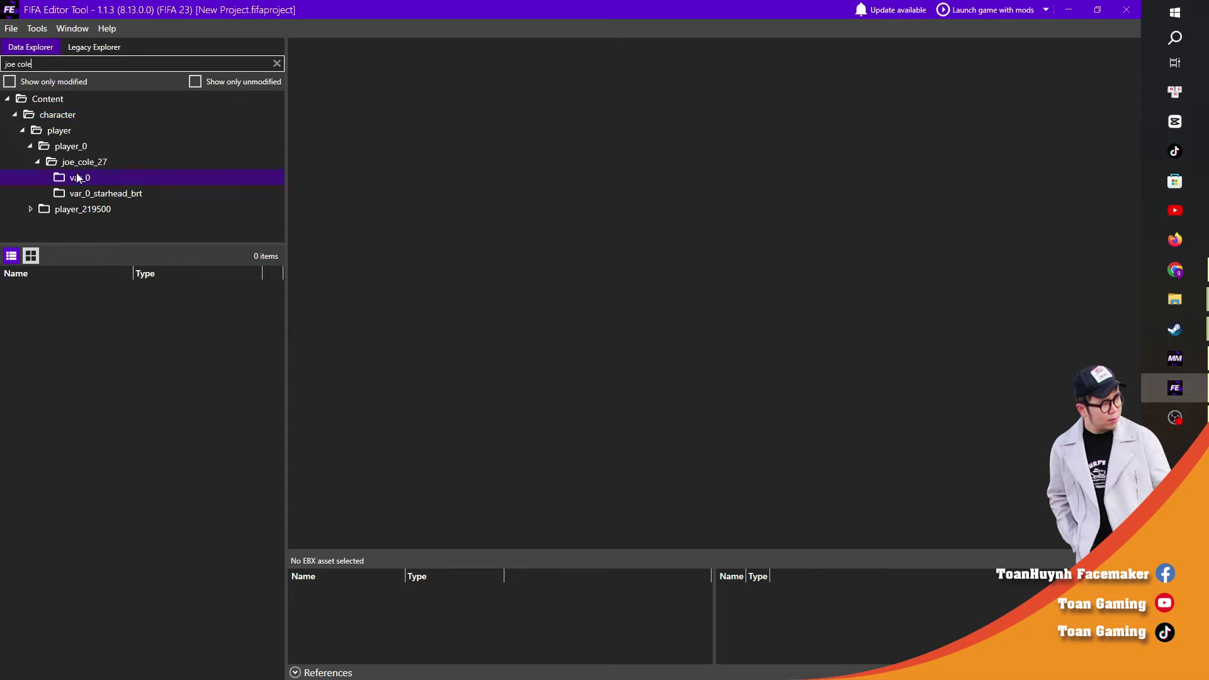
click(77, 178)
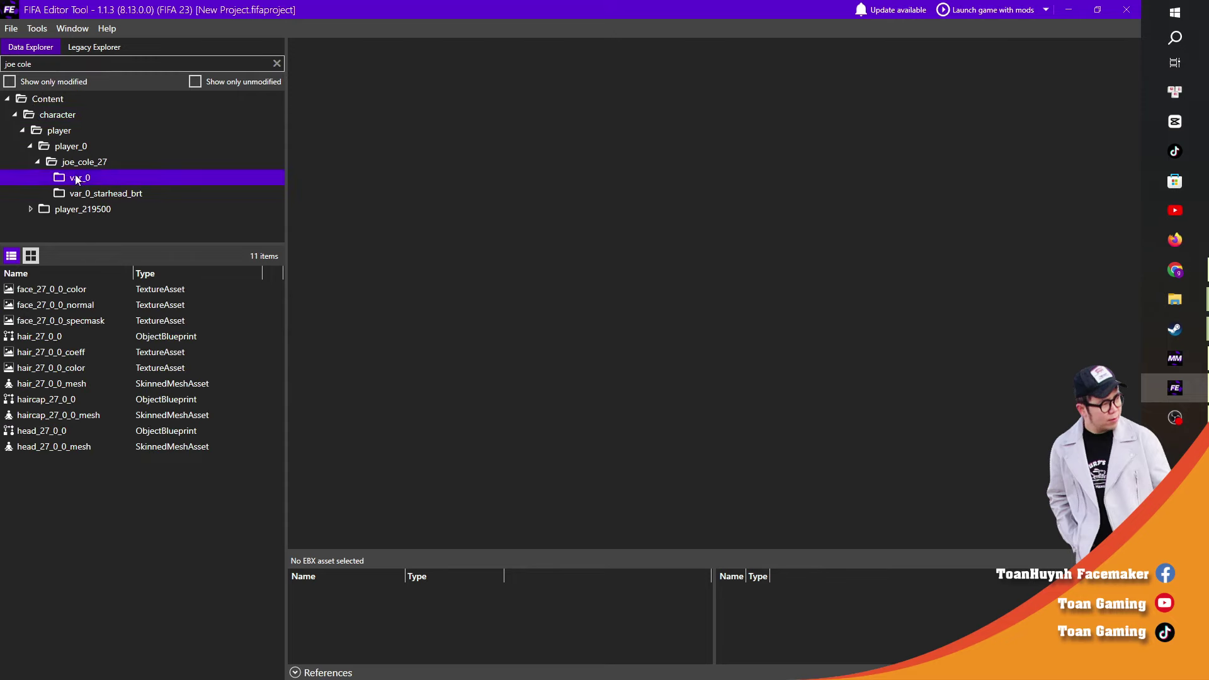
double_click(59, 289)
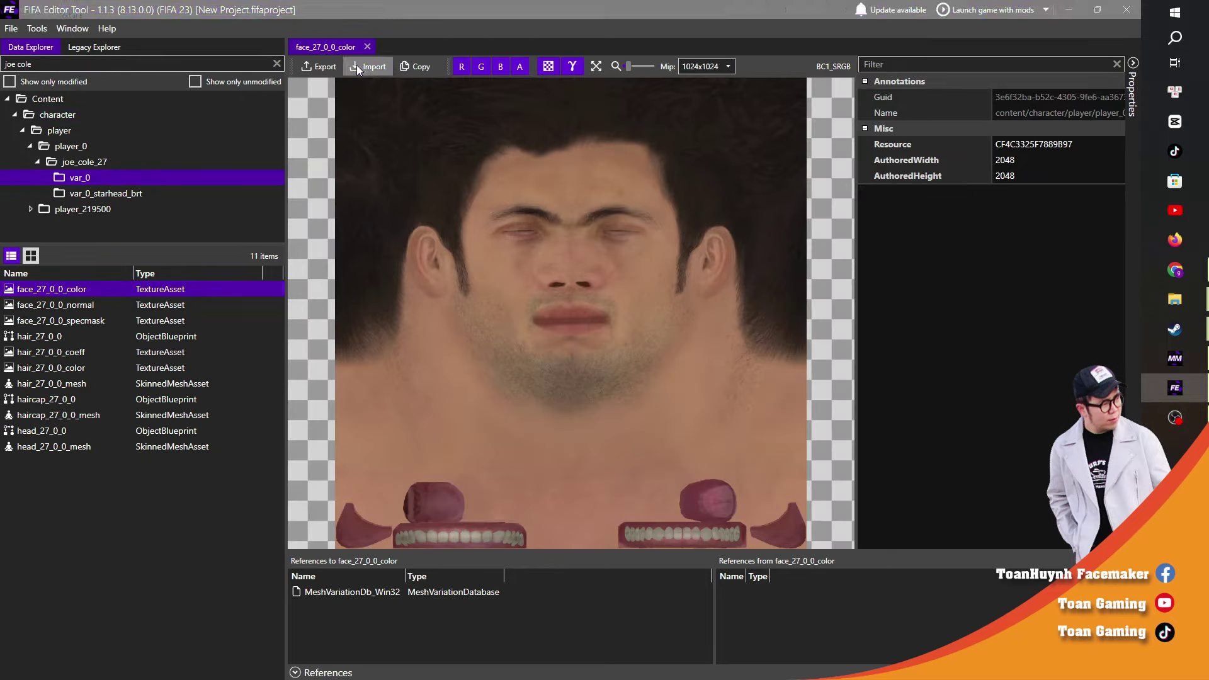
click(357, 65)
double_click(413, 116)
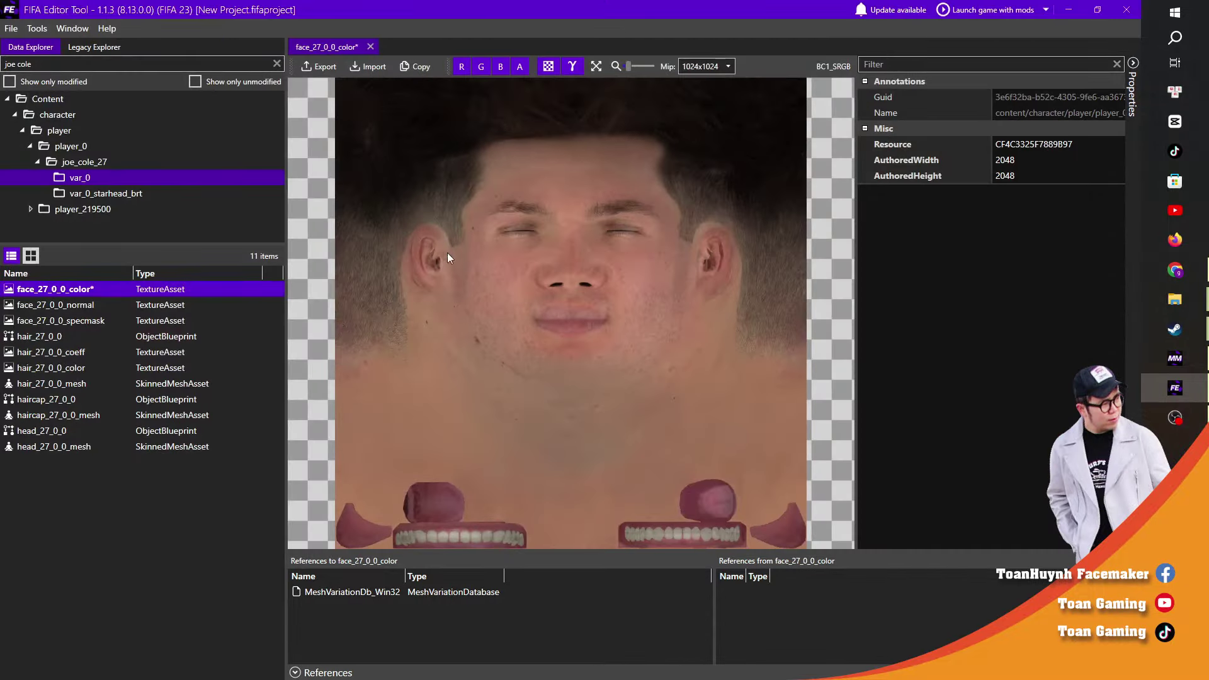
Step: Replace the face_27_0_0_normal texture by importing face_246606_0_0_normal from the Fran_garcia folder
double_click(108, 305)
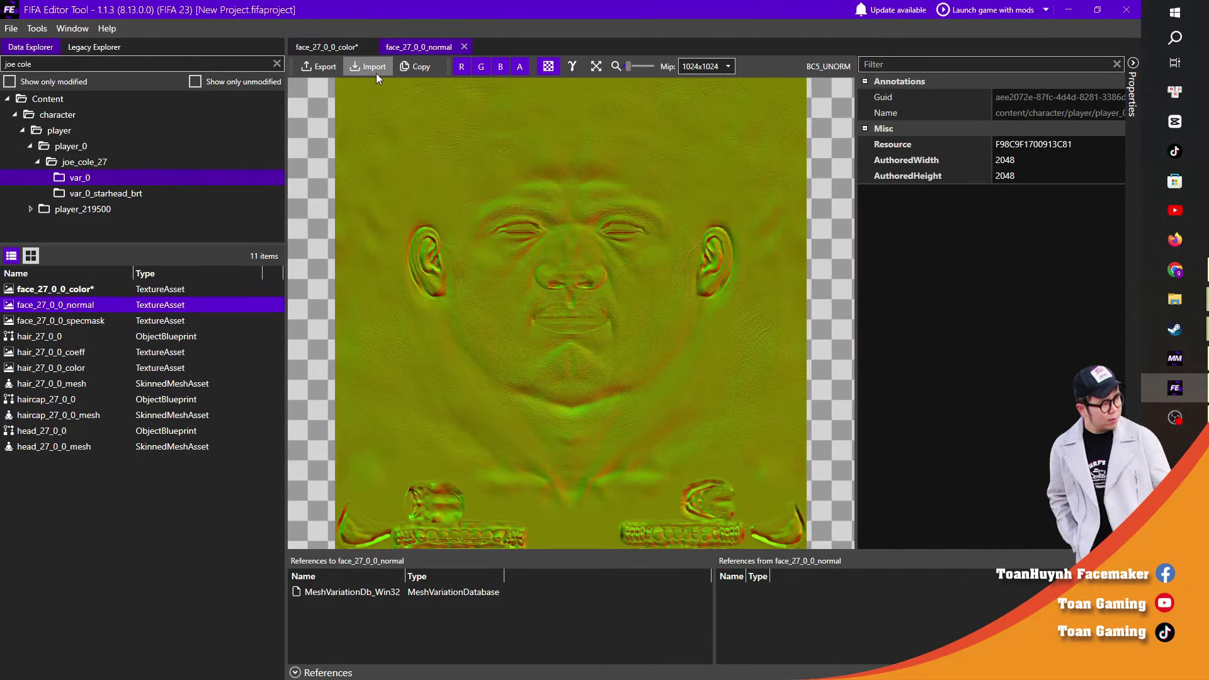
click(376, 73)
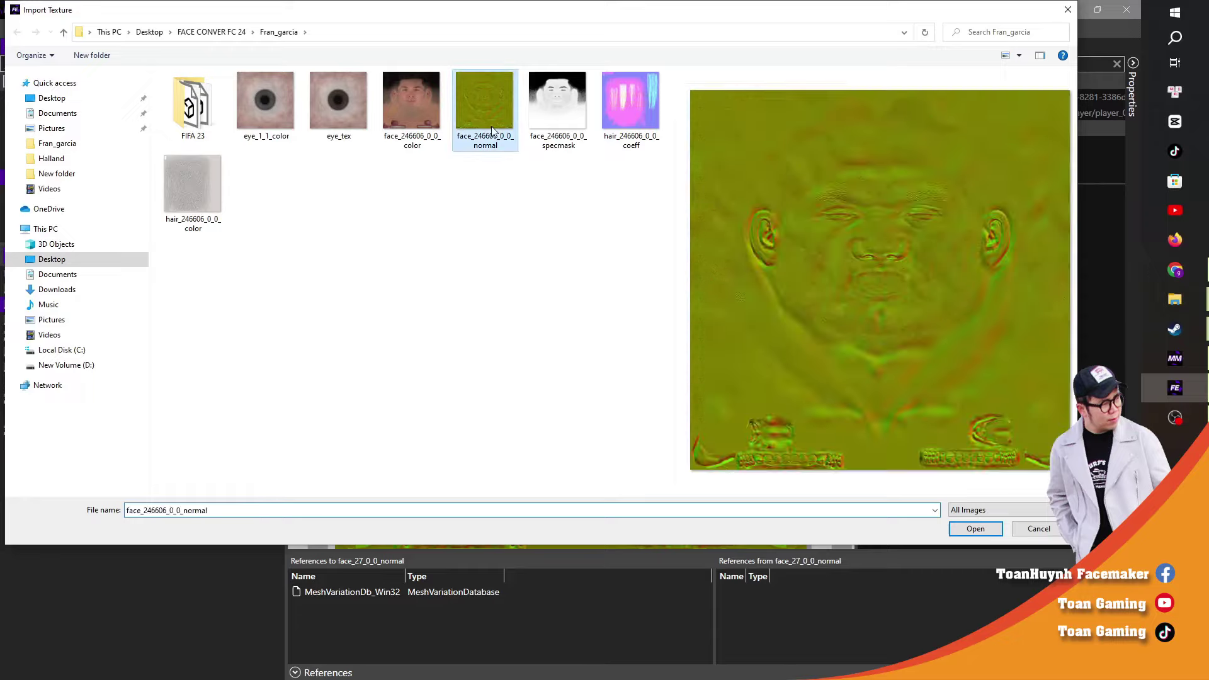
double_click(491, 126)
Step: Replace the face_27_0_0_specmask texture by importing face_246606_0_0_specmask from the Fran_garcia folder
double_click(99, 324)
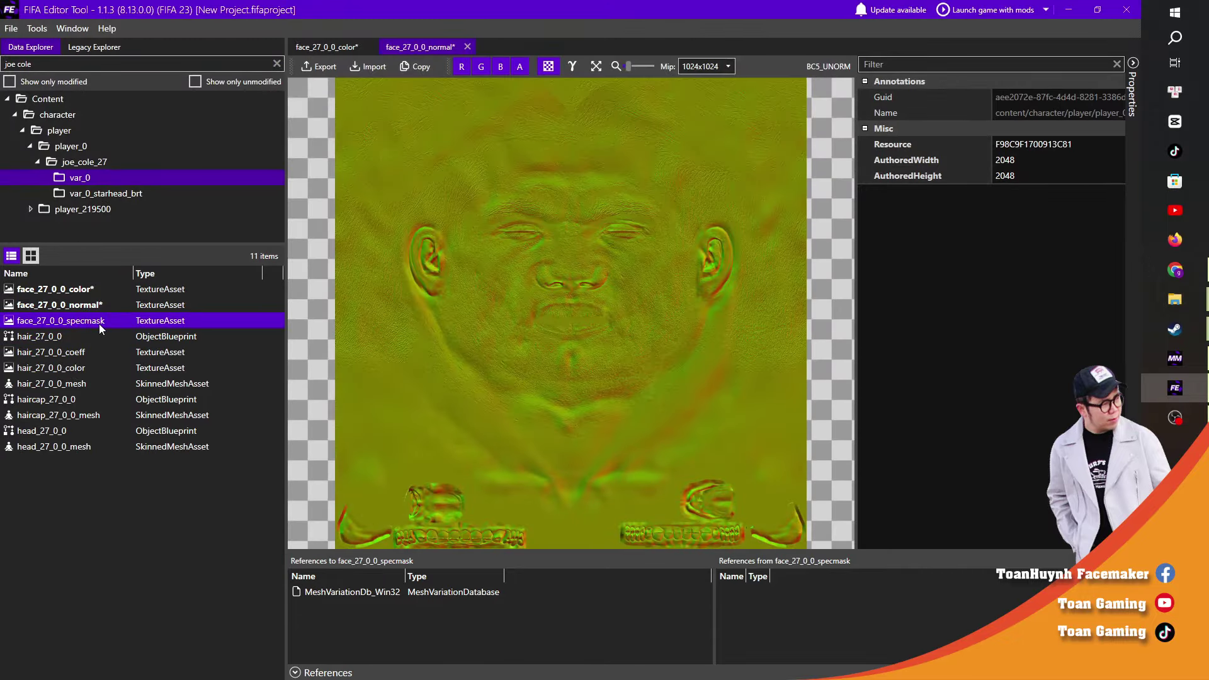
click(375, 66)
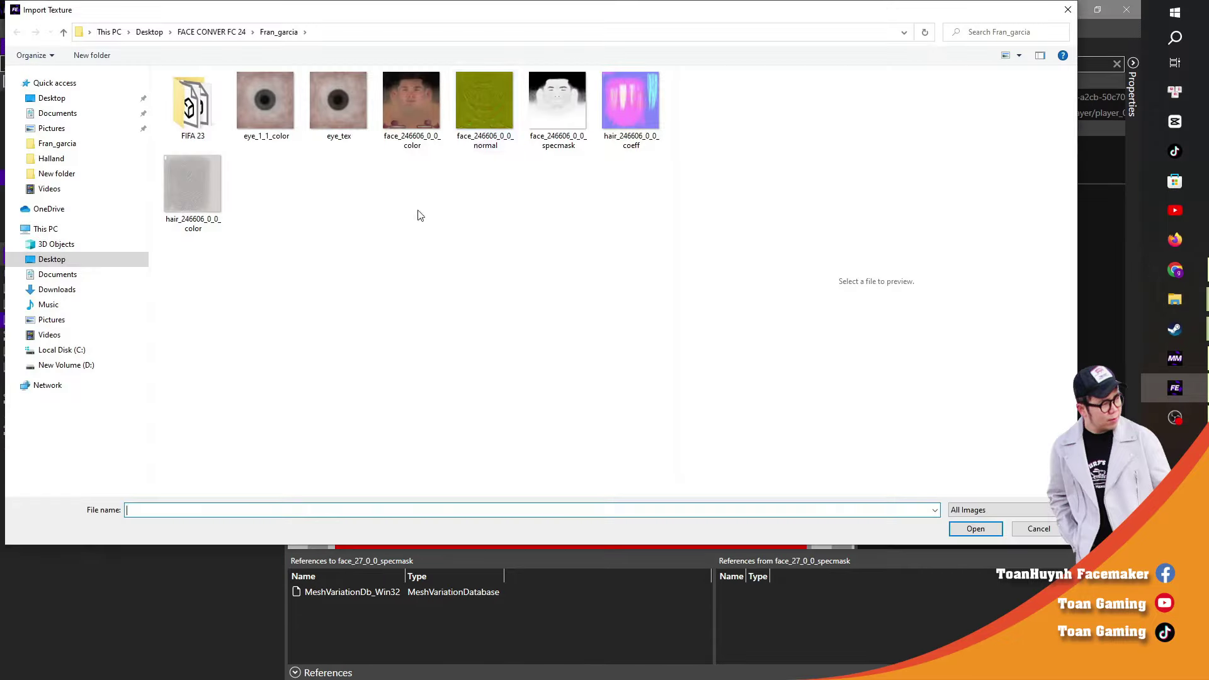
drag(565, 17, 623, 63)
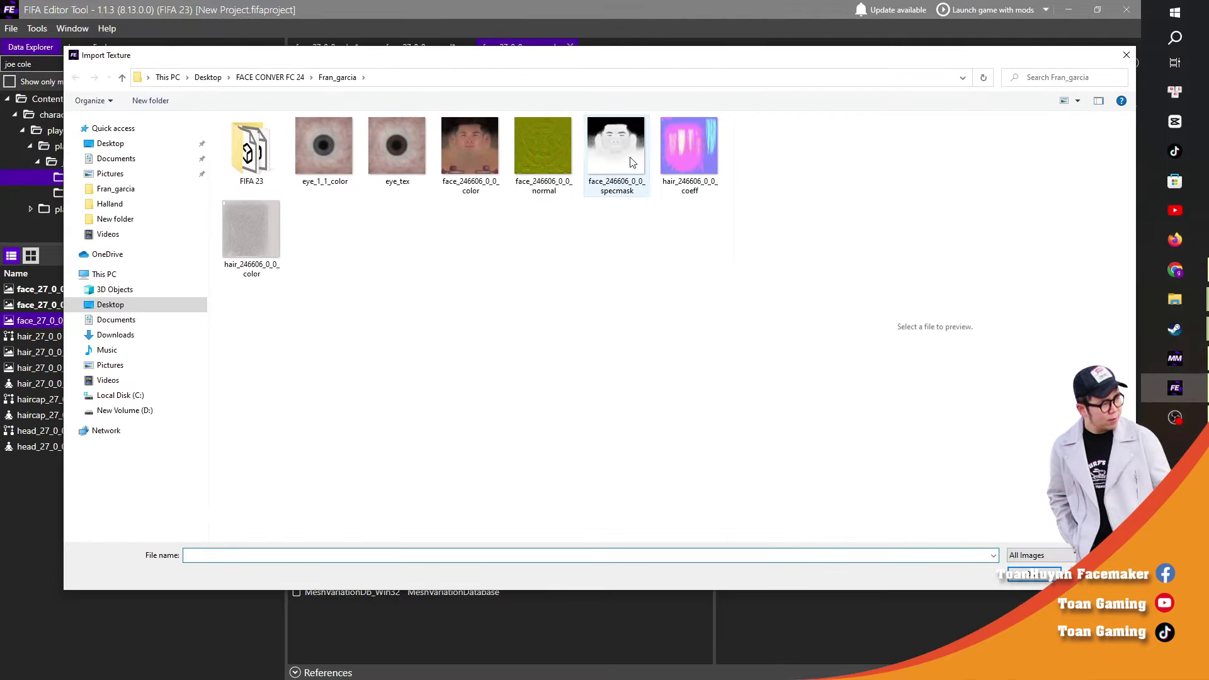
double_click(615, 146)
Step: Replace the hair_27_0_0_coeff texture by importing hair_246606_0_0_coeff from the Fran_garcia folder
click(35, 353)
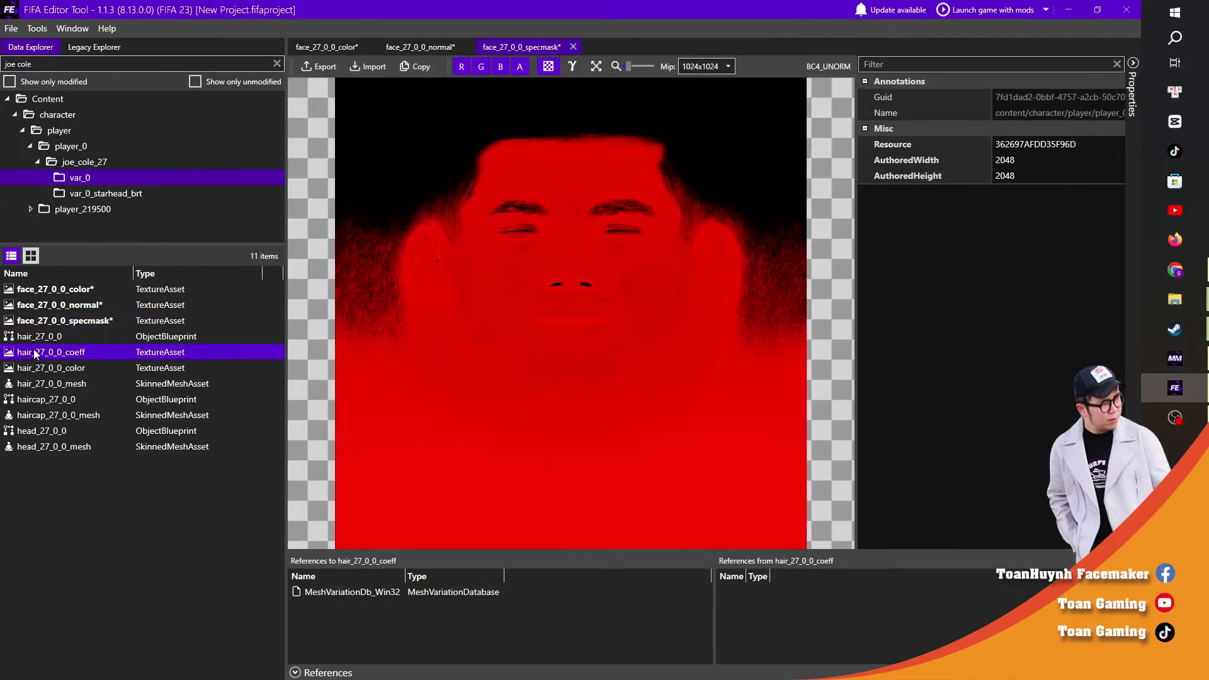
double_click(35, 352)
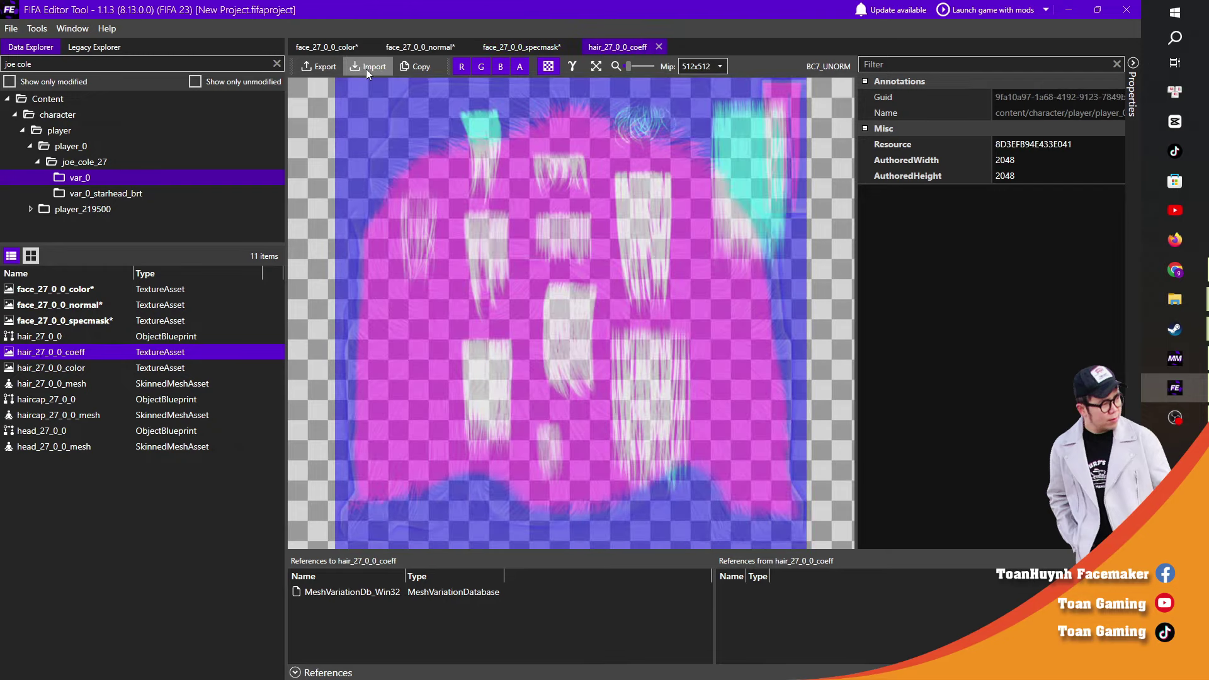
click(367, 68)
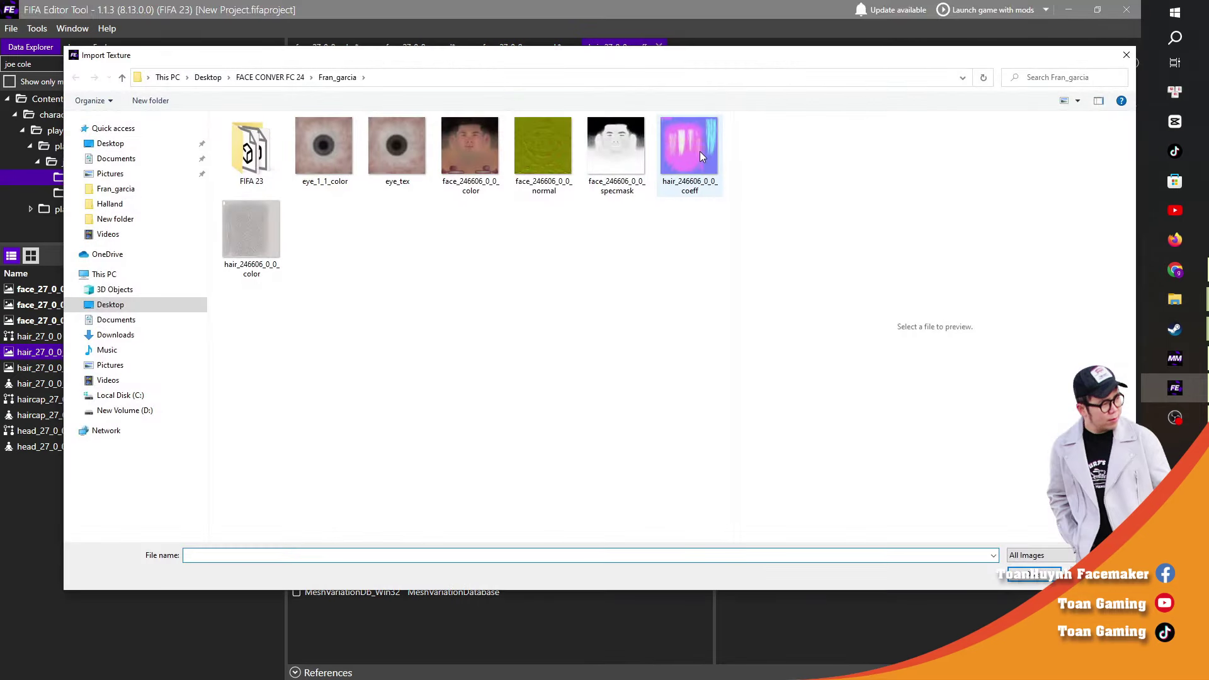
double_click(700, 151)
click(49, 368)
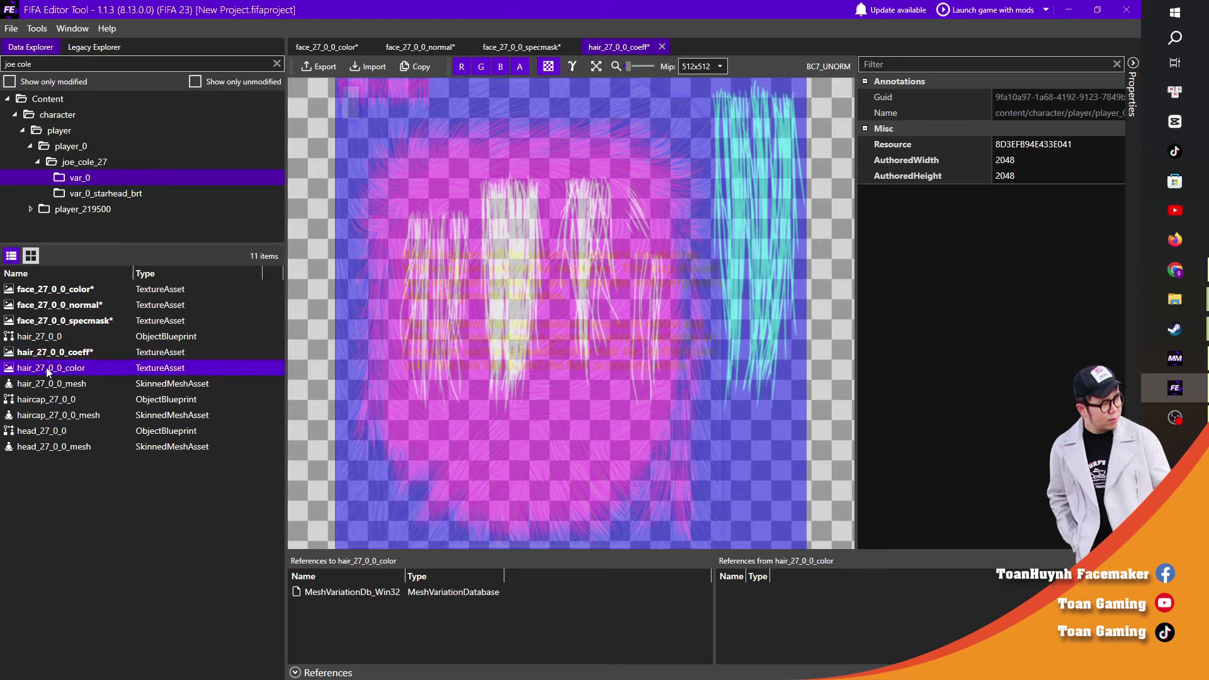
click(366, 71)
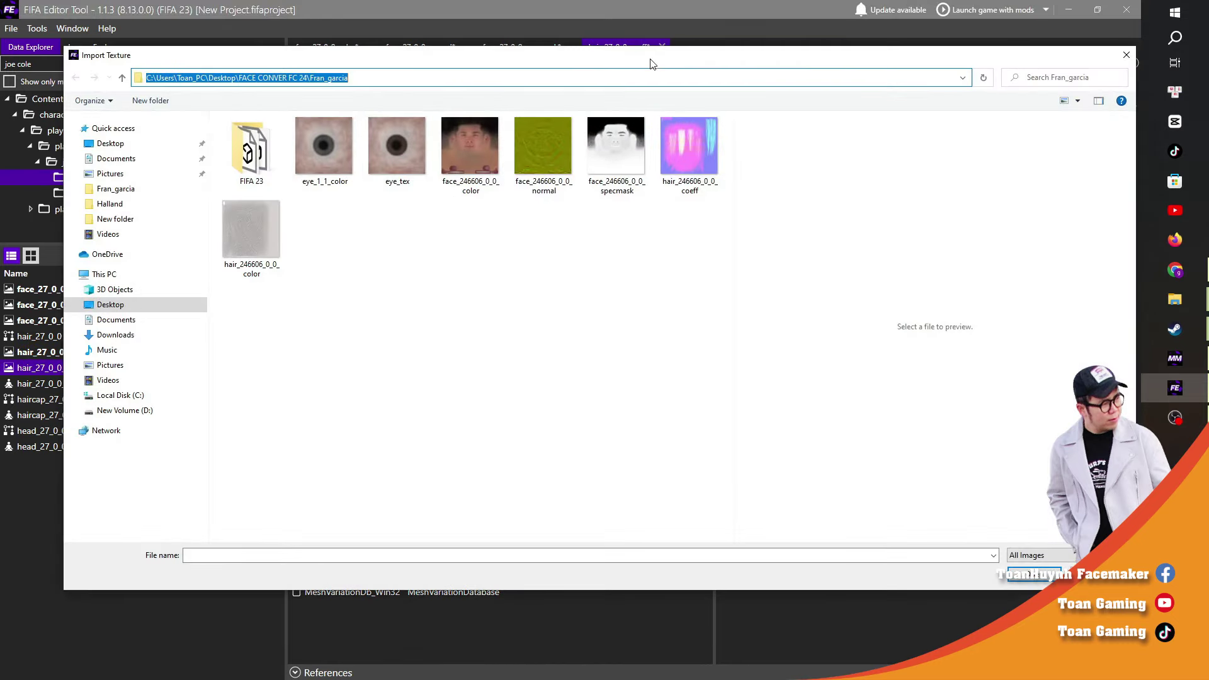
drag(645, 59, 721, 202)
click(759, 328)
double_click(759, 328)
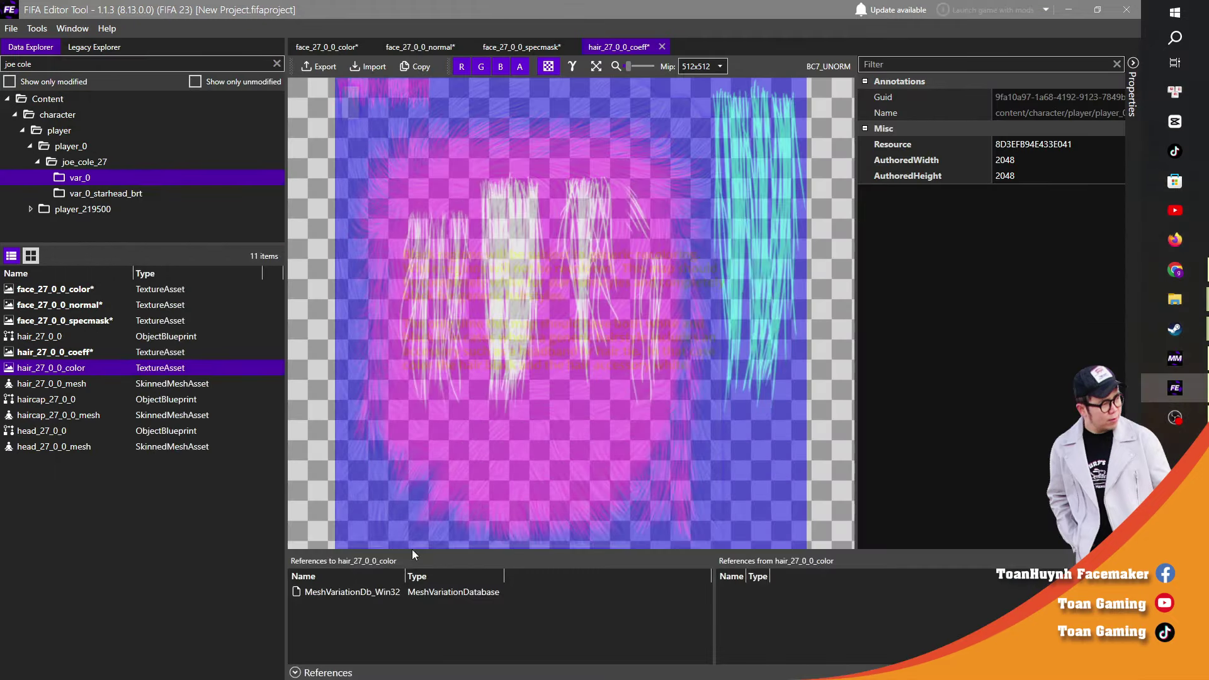
click(88, 386)
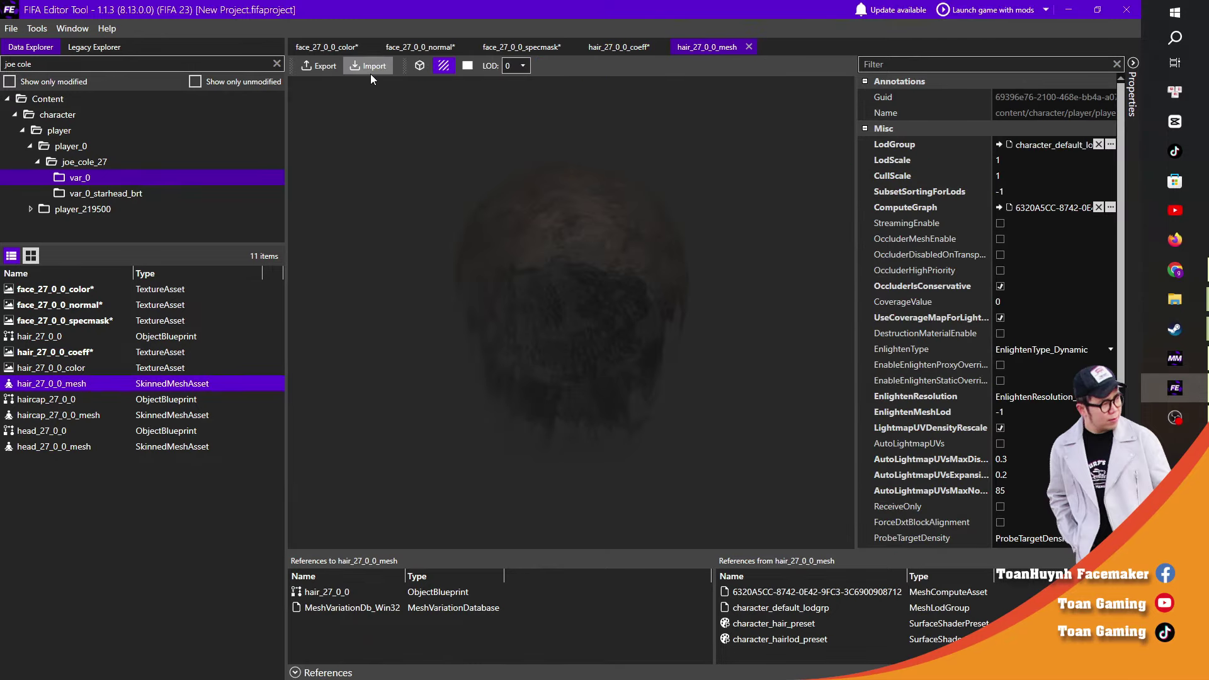
Step: Open the hair_27_0_0_color texture and replace it by importing hair_246606_0_0_color from the Fran_garcia folder
double_click(73, 373)
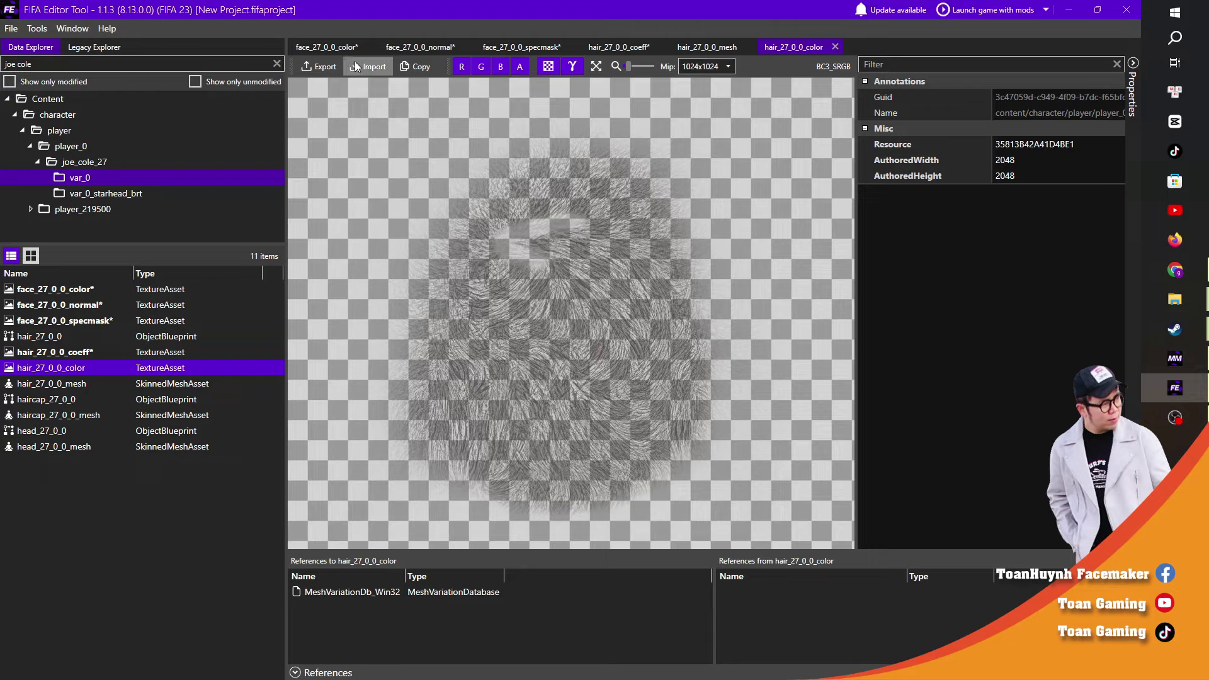
click(356, 66)
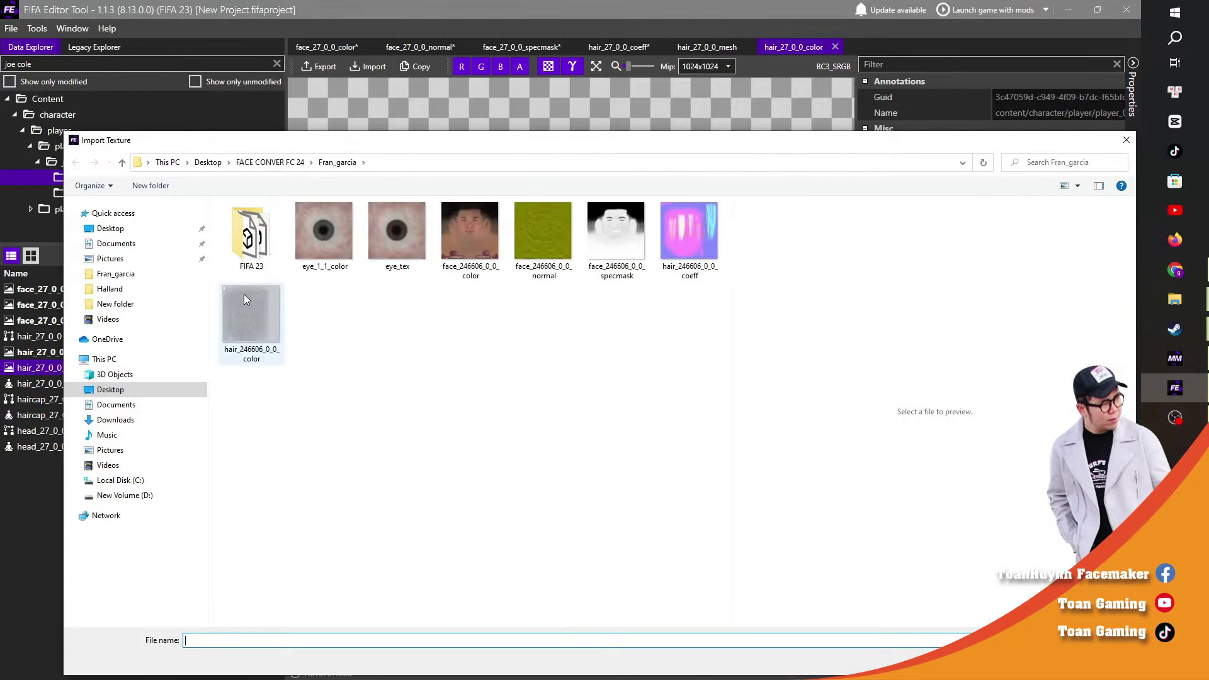
click(248, 312)
double_click(249, 311)
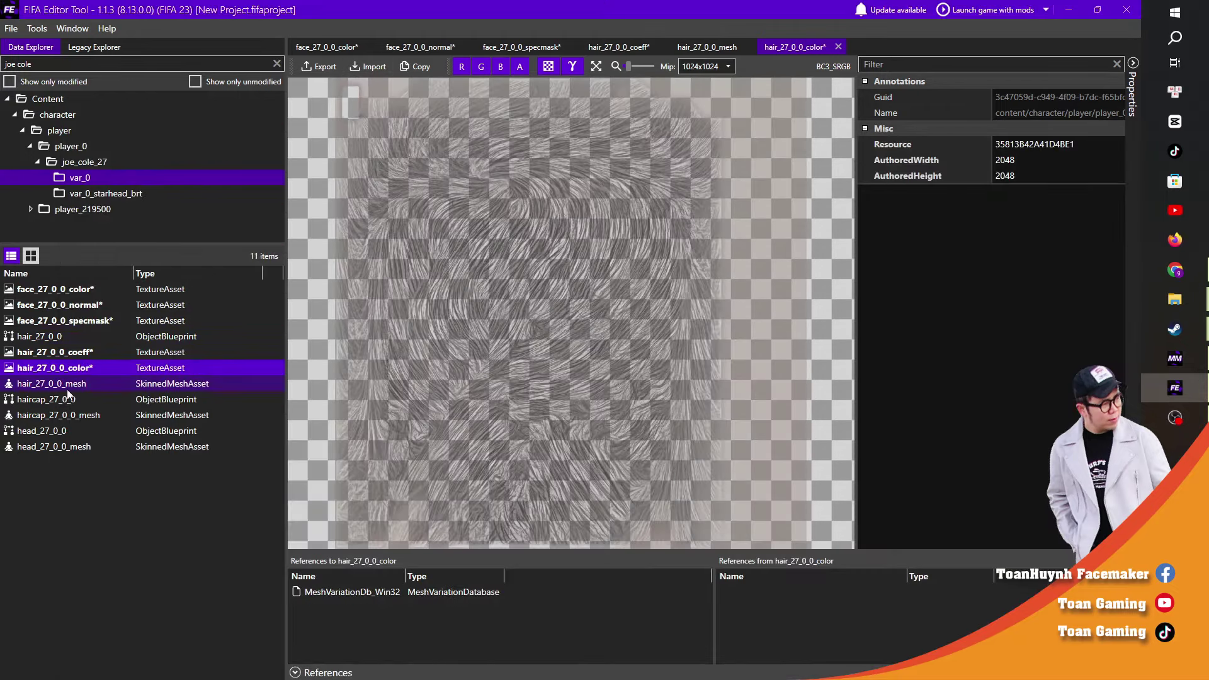
Step: Open hair_27_0_0_mesh and import the converted hair mesh from Fran_garcia's FIFA 23 folder into it
double_click(66, 388)
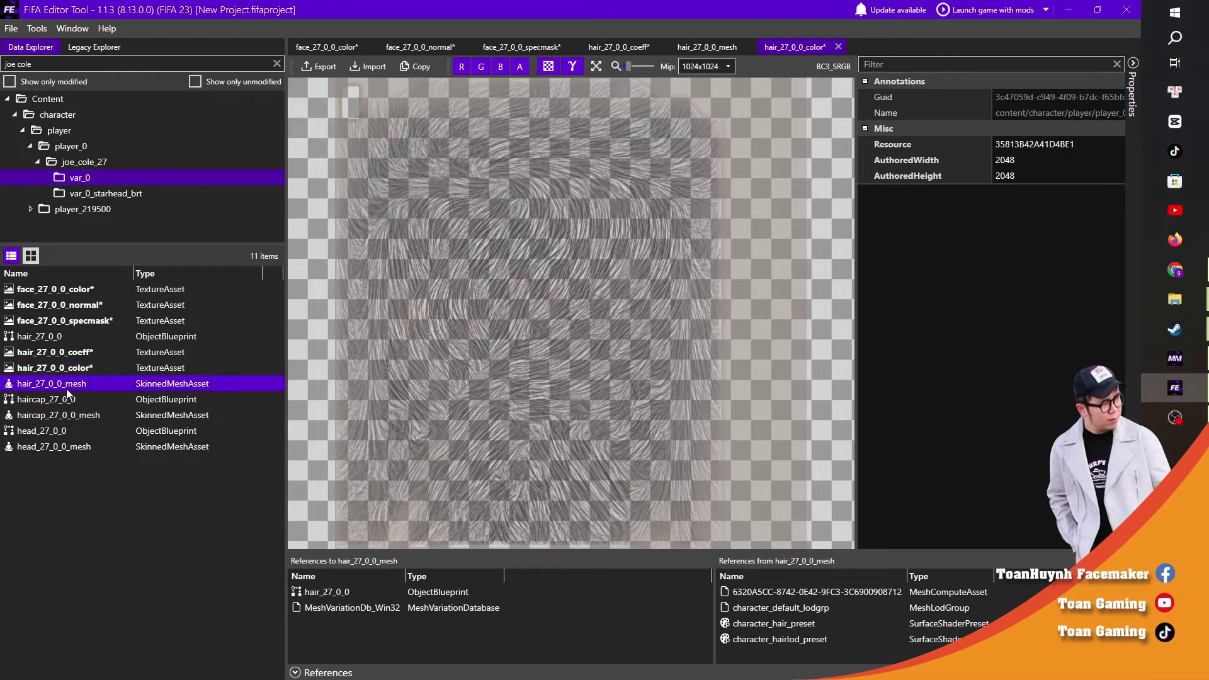
click(368, 65)
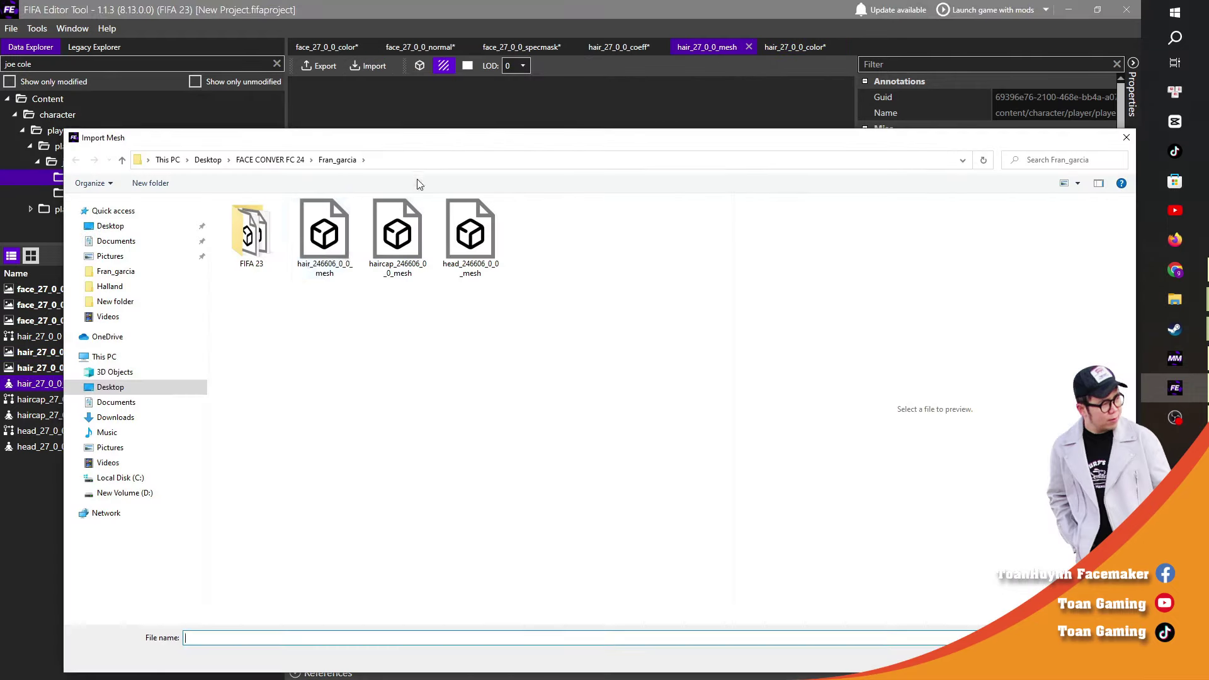
double_click(267, 257)
double_click(298, 222)
click(779, 467)
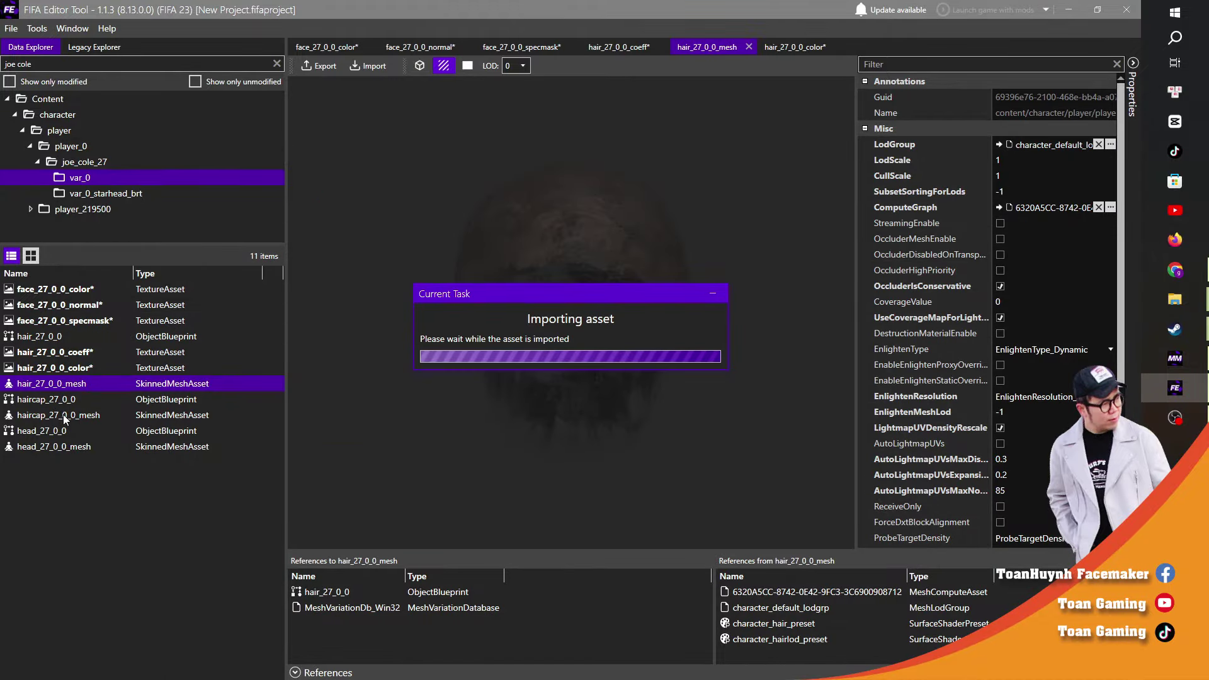
Step: Open haircap_27_0_0_mesh and replace it by importing FIFA23_HAIRCAP, accepting the mesh import settings
click(186, 419)
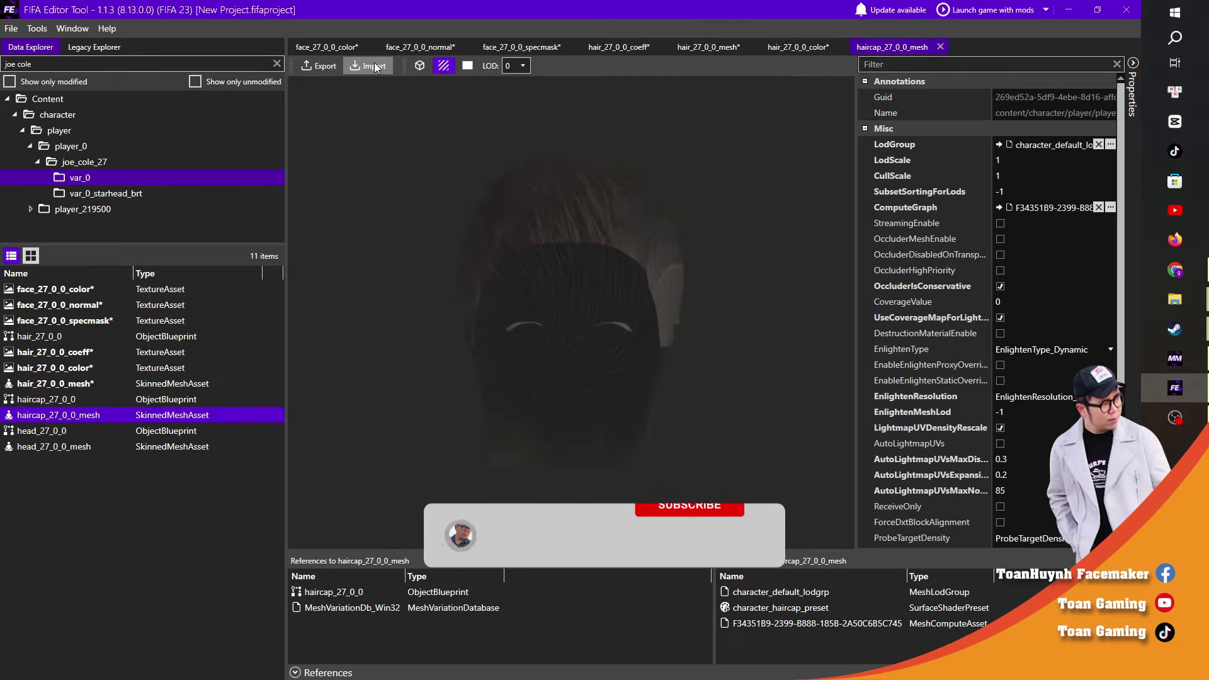
click(374, 66)
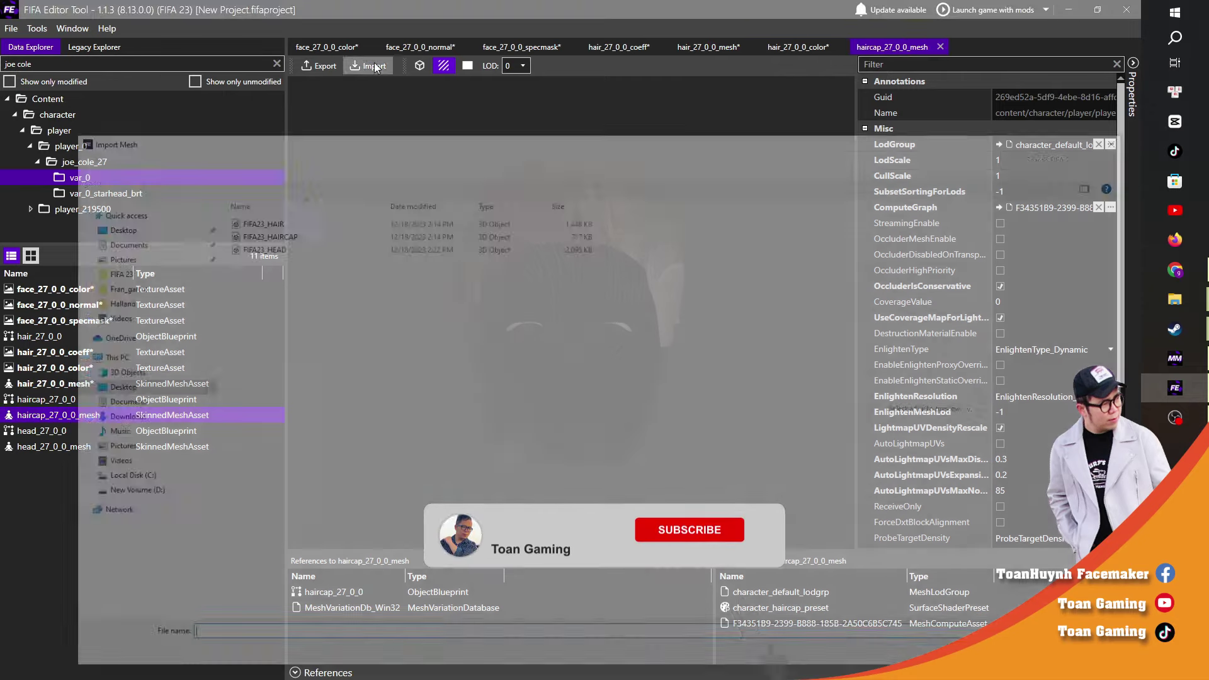
double_click(262, 233)
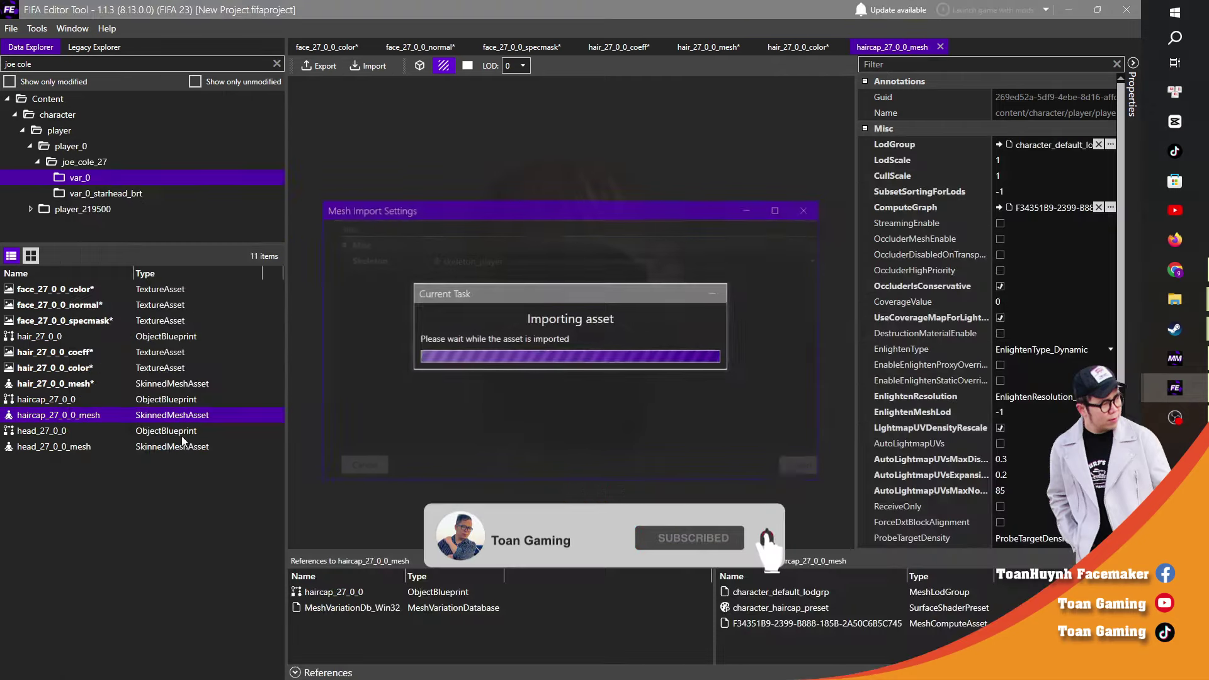
click(781, 466)
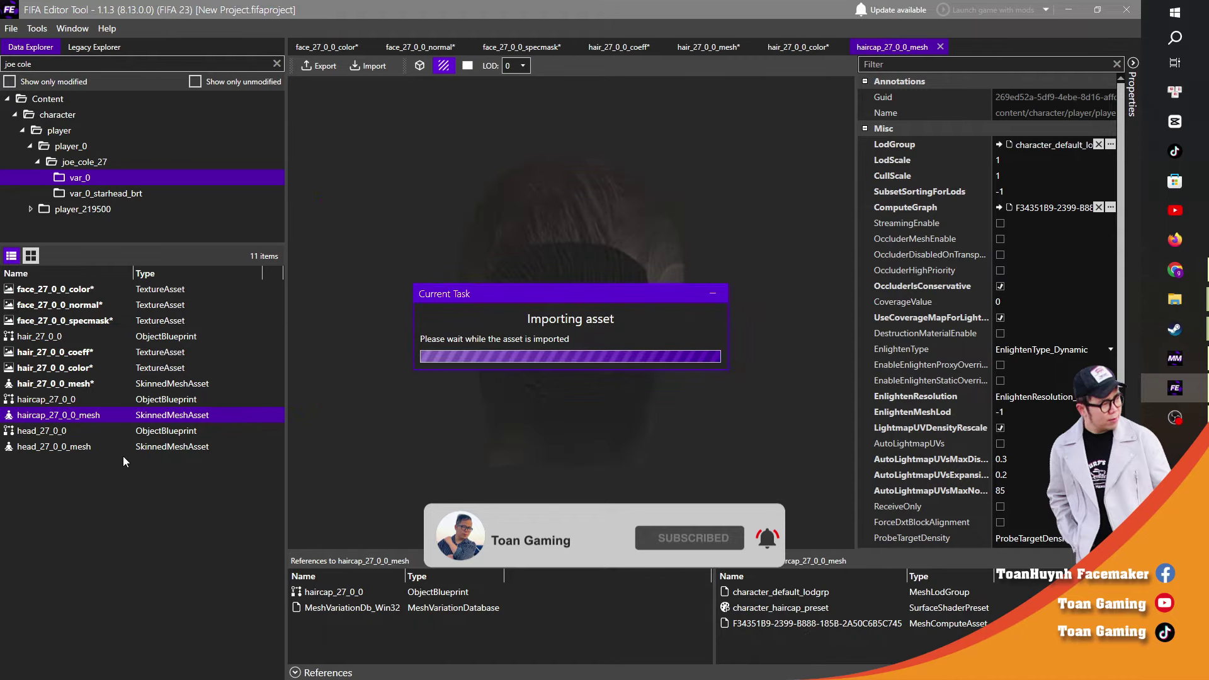
Step: Open head_27_0_0_mesh and replace it by importing FIFA23_HEAD, accepting the mesh import settings
click(69, 451)
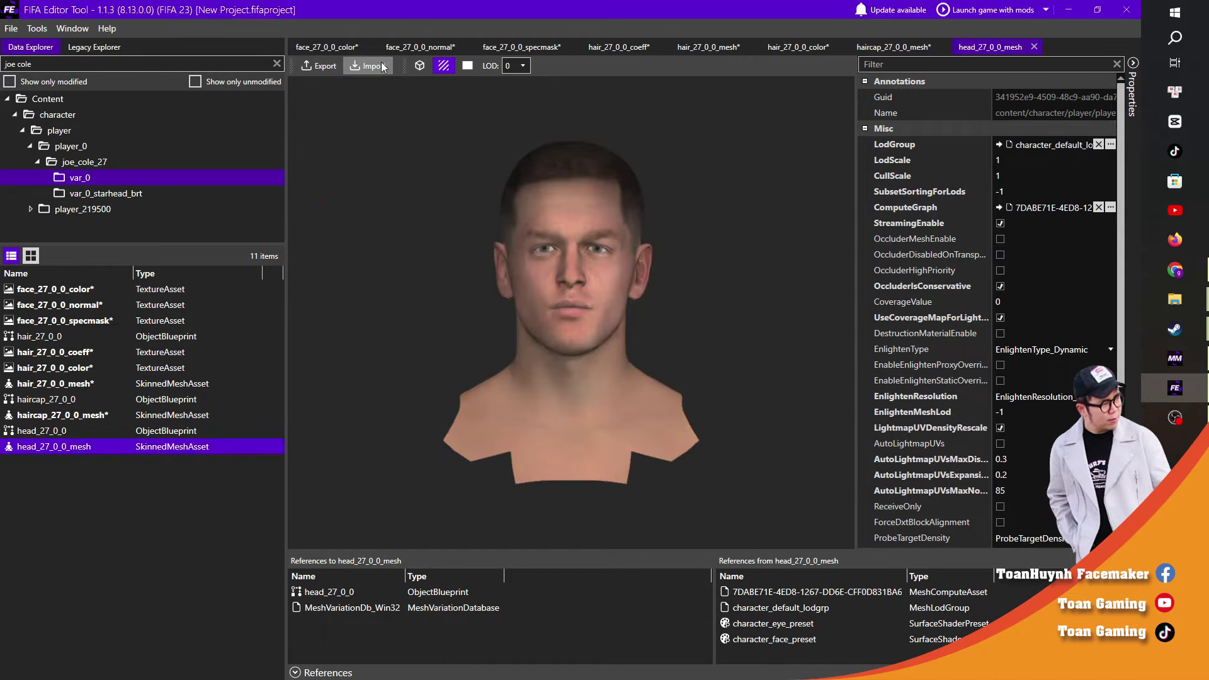
click(380, 64)
double_click(256, 246)
click(784, 467)
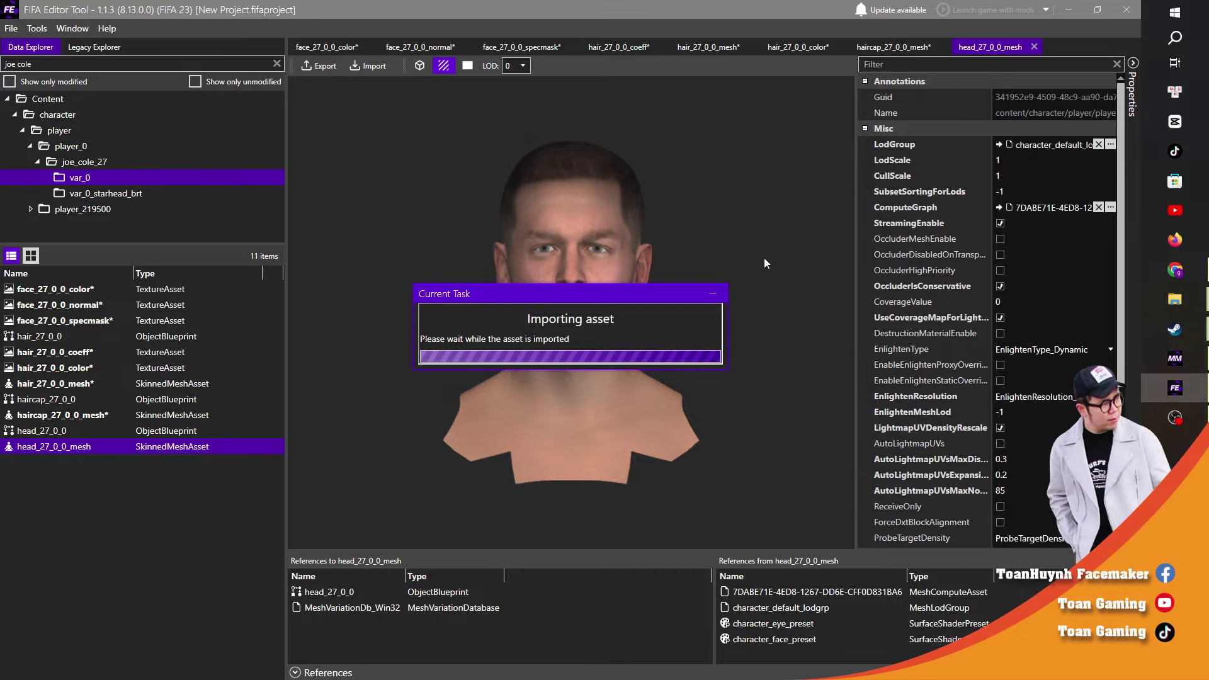
Step: Review the replaced haircap, hair mesh and hair textures, and reimport hair_246606_0_0_color from the Fran_garcia folder into hair_27_0_0_color
double_click(58, 416)
double_click(64, 385)
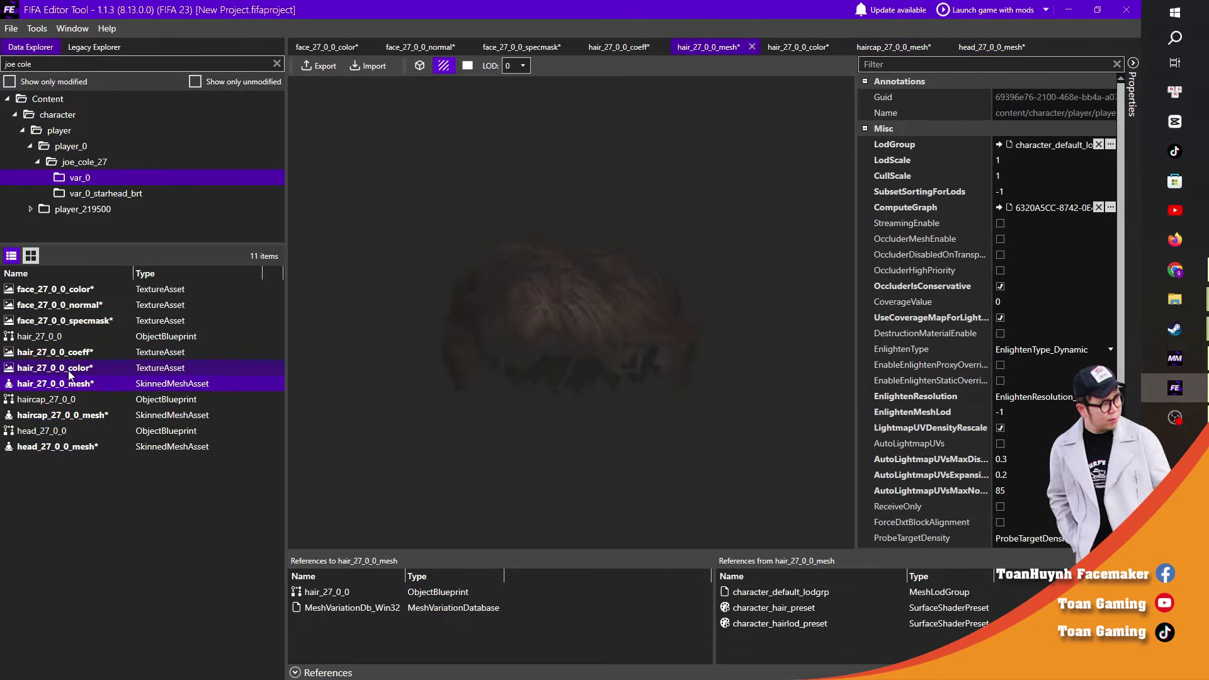
double_click(72, 368)
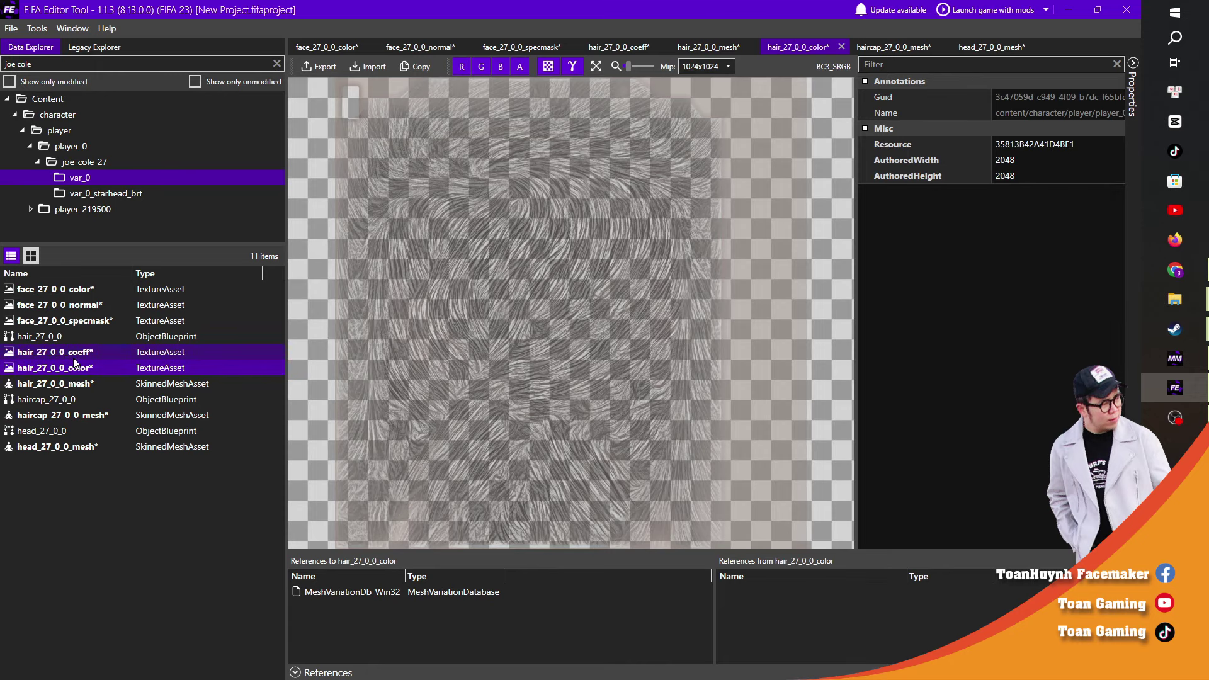
double_click(74, 356)
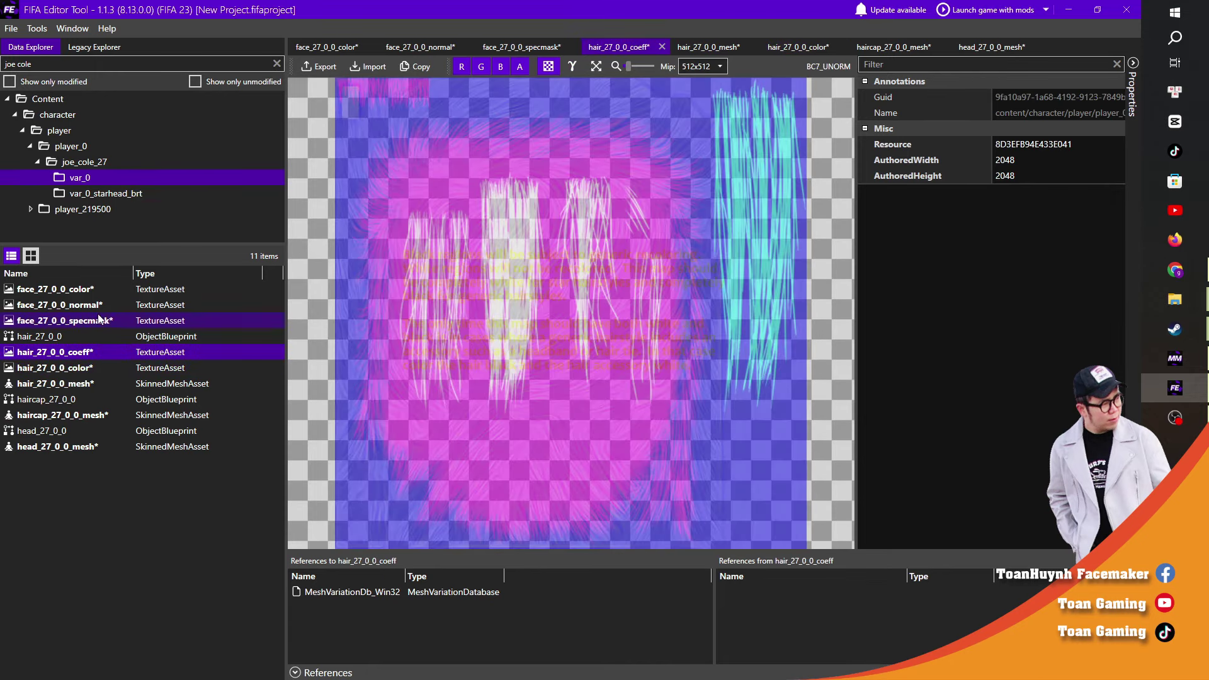
double_click(82, 374)
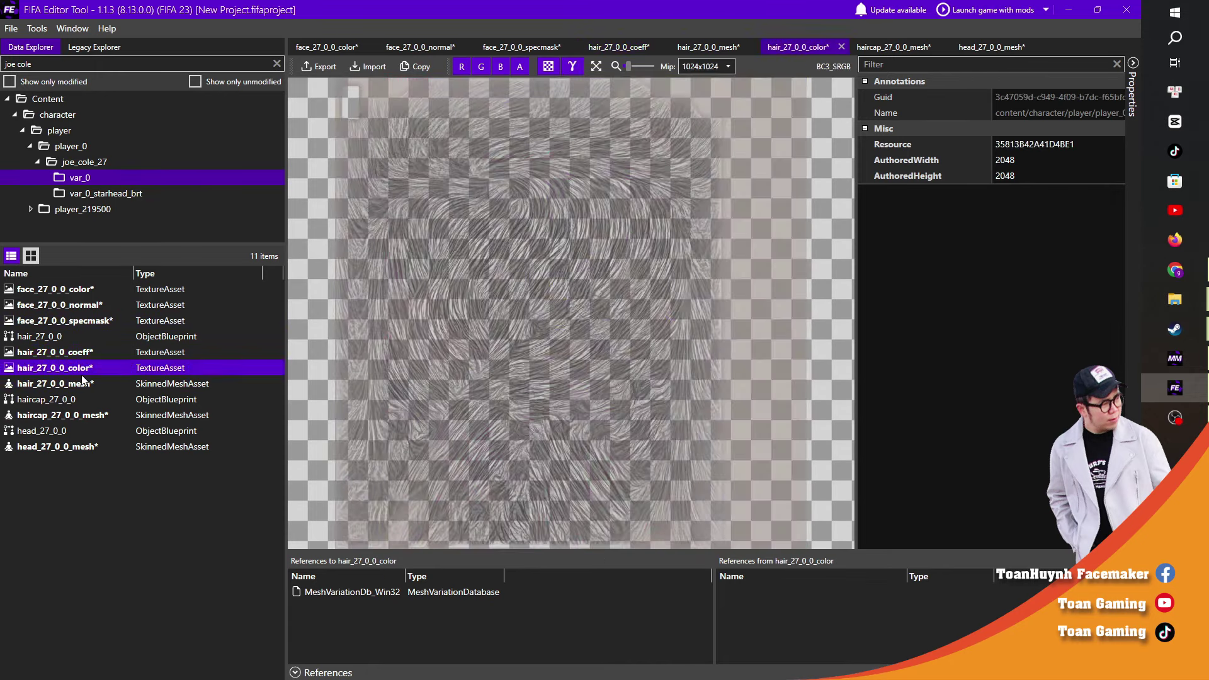
click(371, 66)
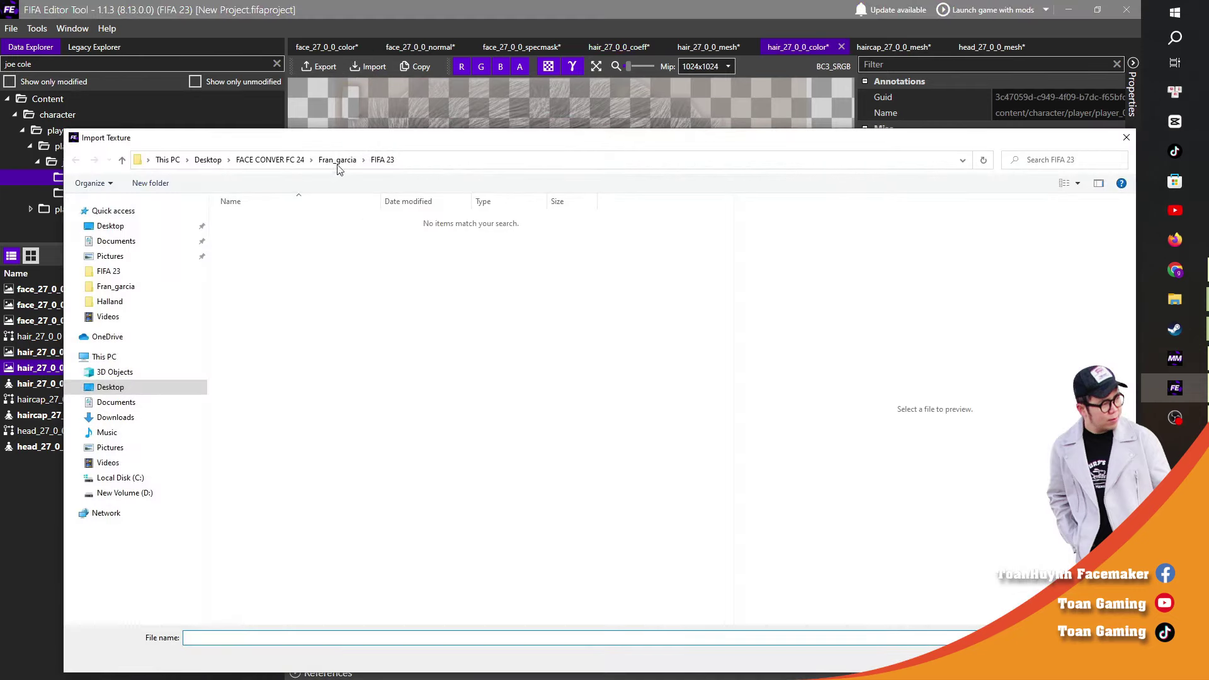
click(337, 165)
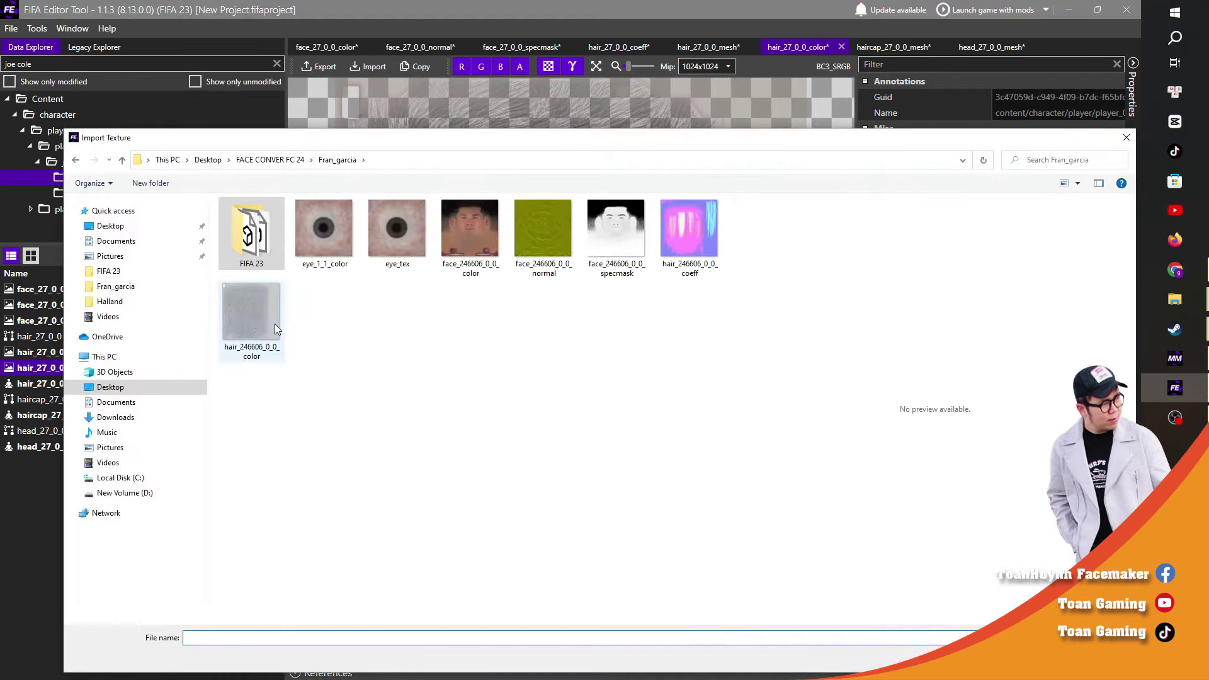
drag(329, 136, 531, 142)
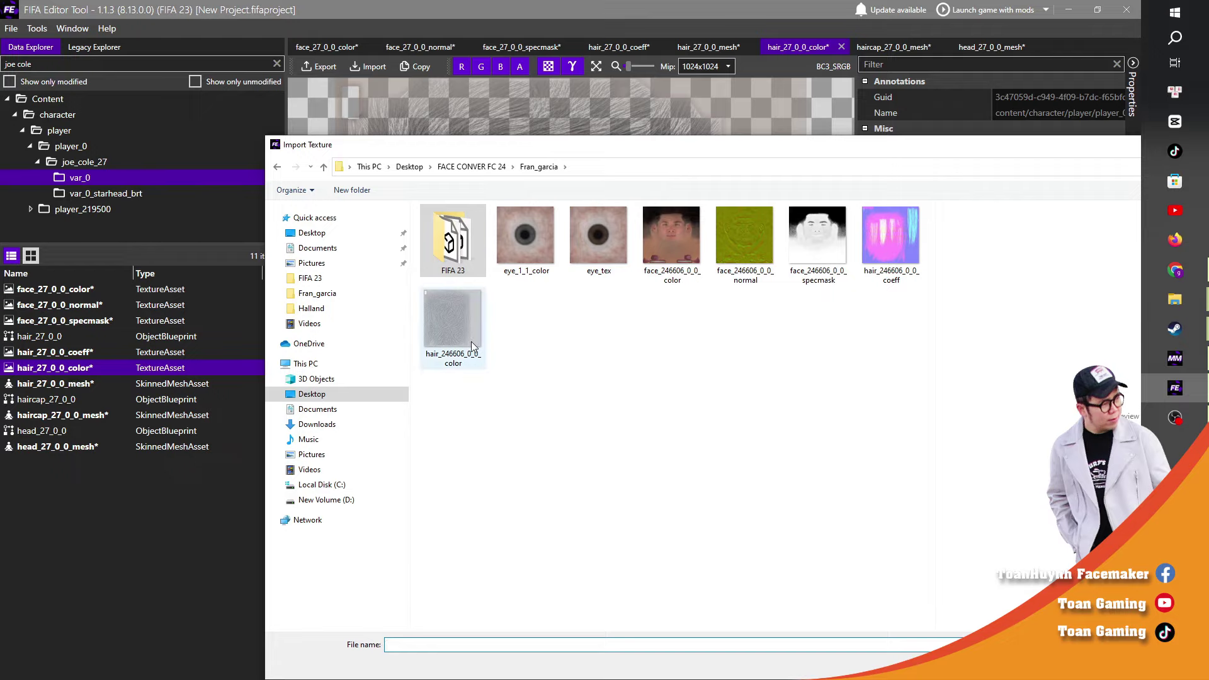
double_click(471, 341)
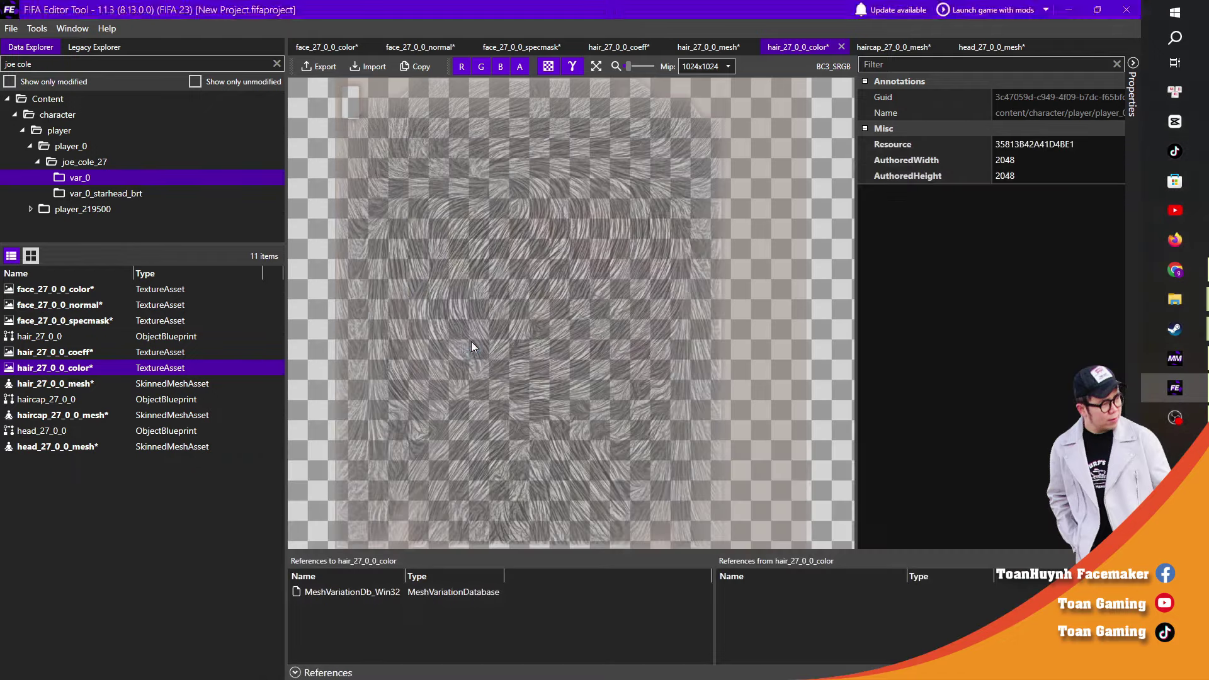
Step: Reimport hair_246606_0_0_coeff from the Fran_garcia folder into the hair_27_0_0_coeff texture
double_click(76, 354)
click(366, 67)
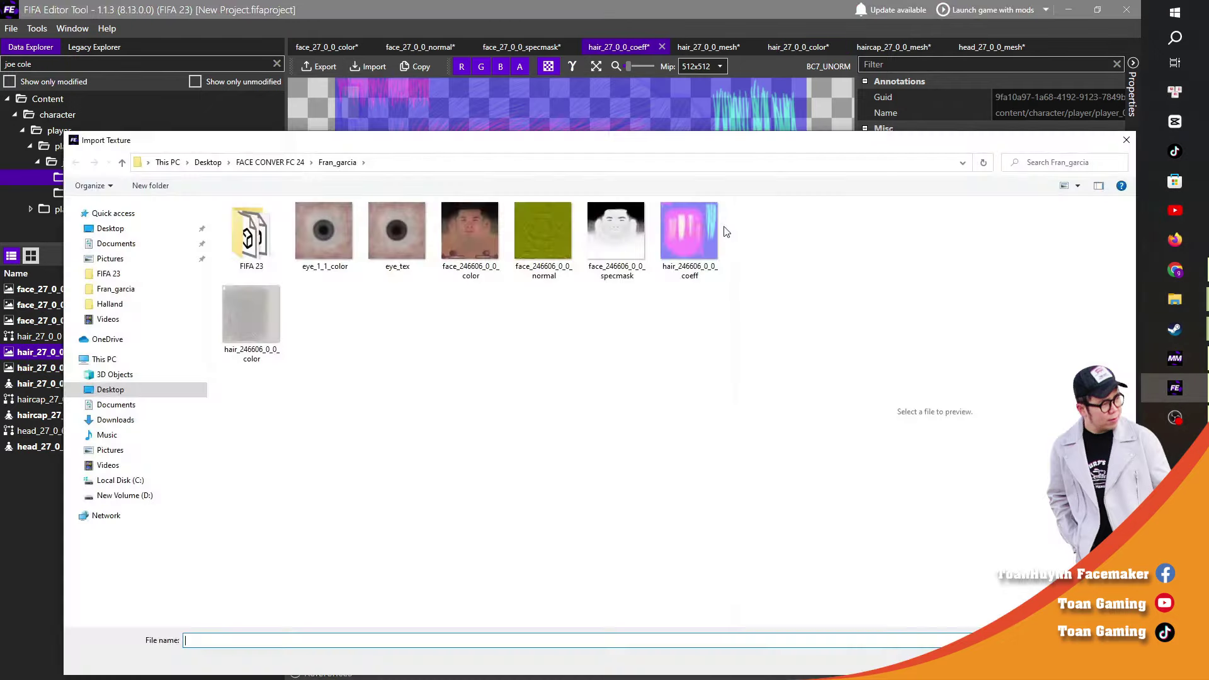
double_click(708, 234)
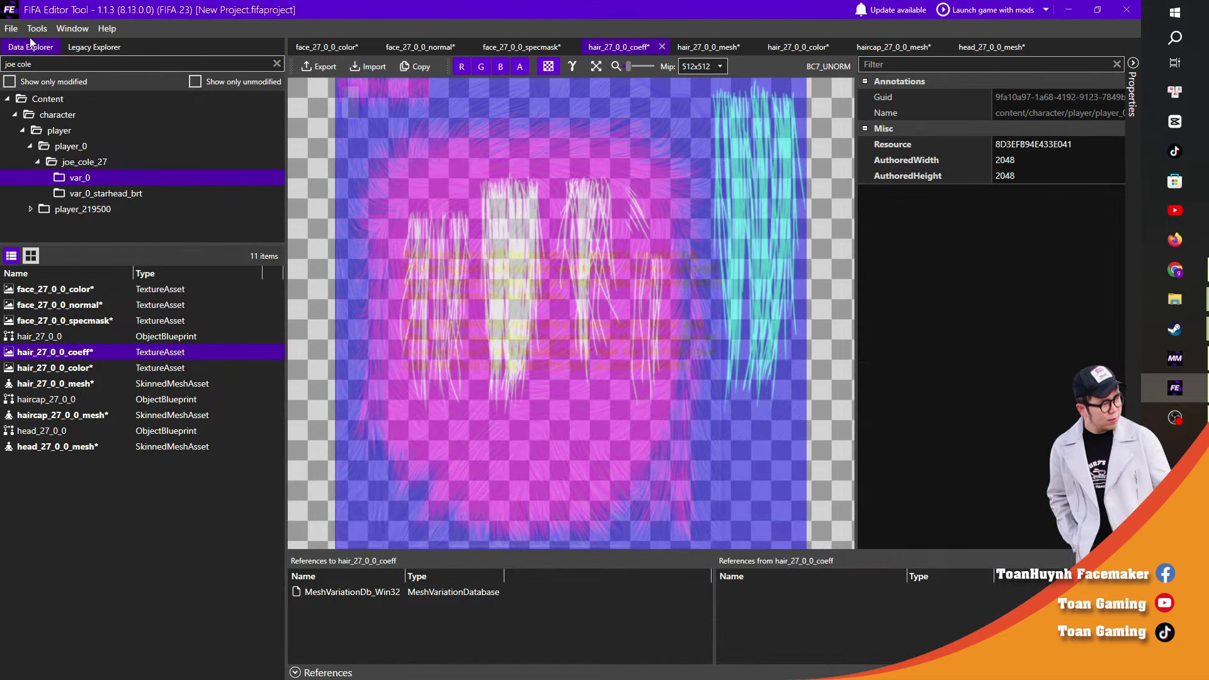
Step: Fill in the mod export details with title Fran Garcia, author Cover by Toan Gaming, category Faces and version 1.0
click(12, 28)
click(47, 173)
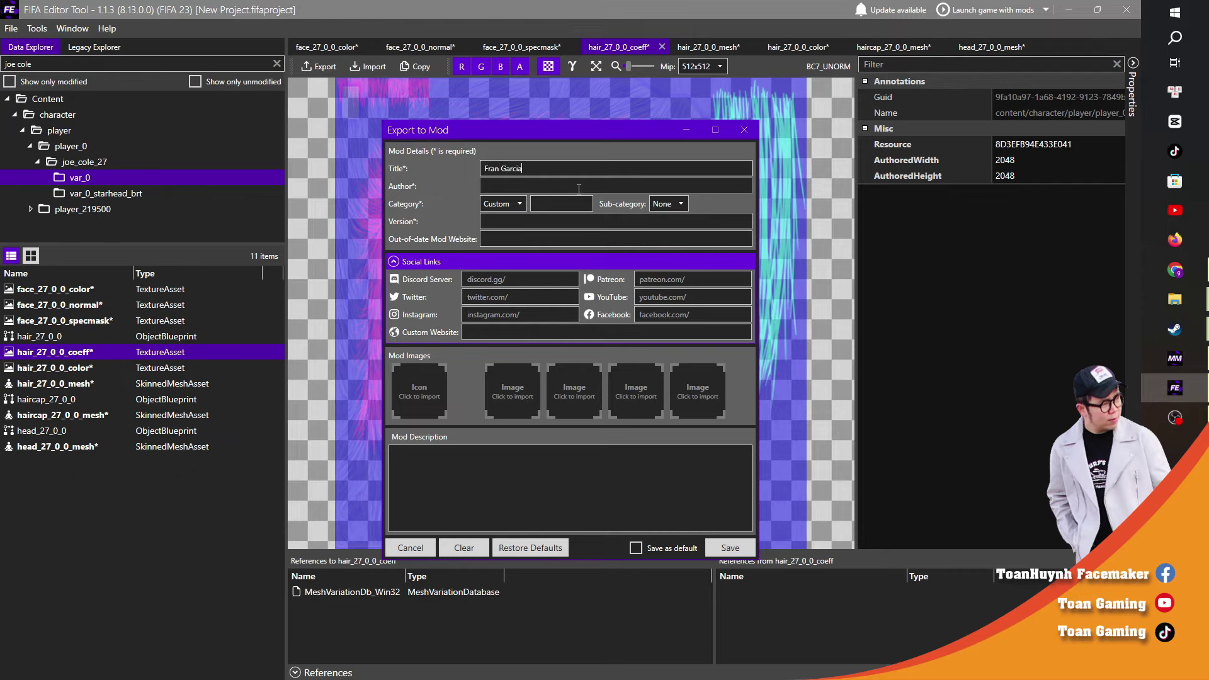
click(511, 188)
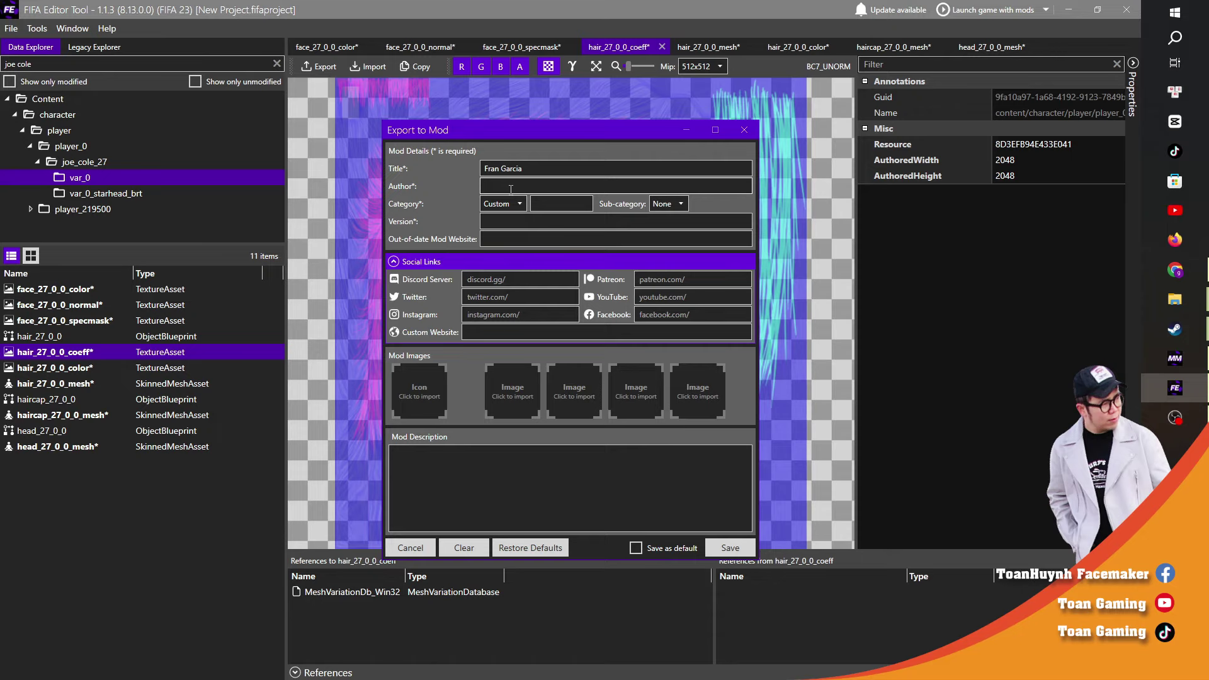
text(Cio)
key(BackSpace)
key(BackSpace)
text(o)
click(499, 204)
click(497, 218)
click(520, 221)
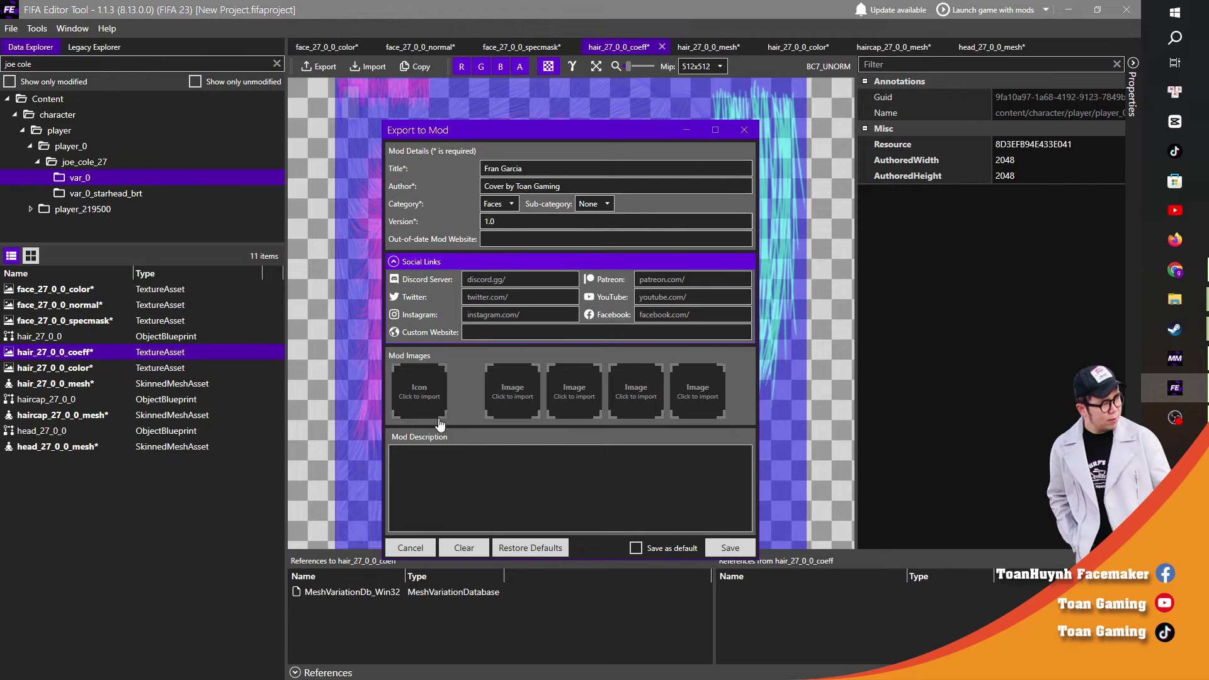
click(447, 474)
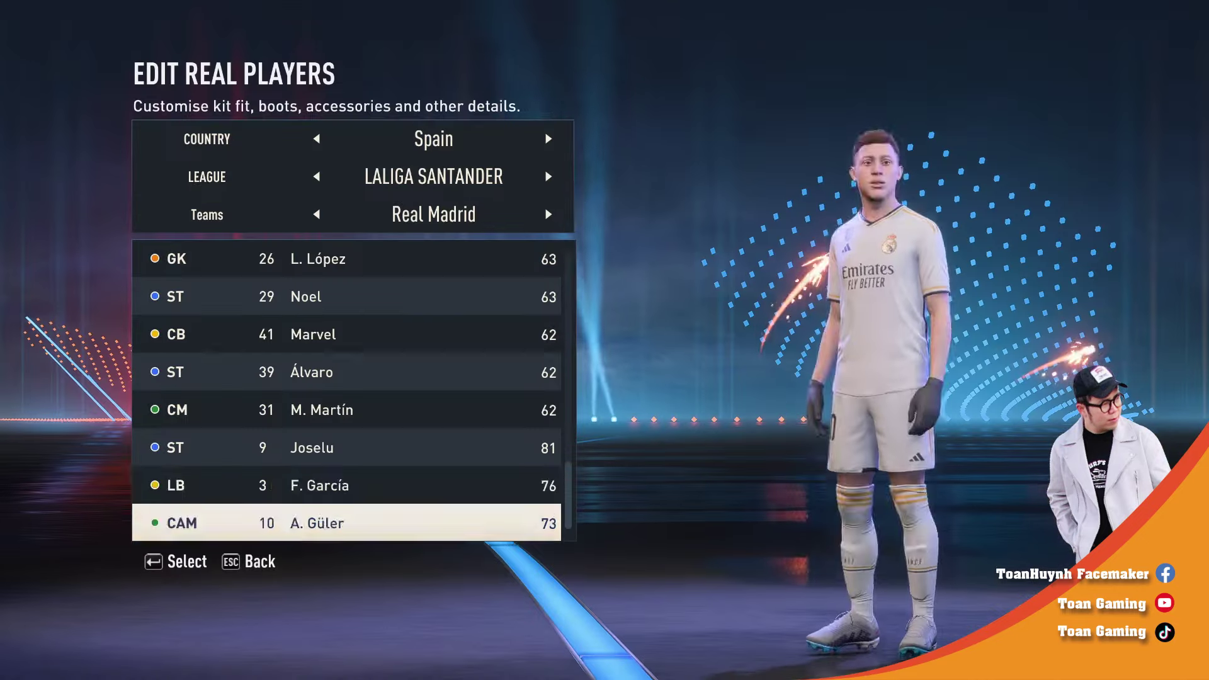
Step: In FIFA 23, open F. García from Real Madrid's player list for editing and inspect his head from several angles
key(Up)
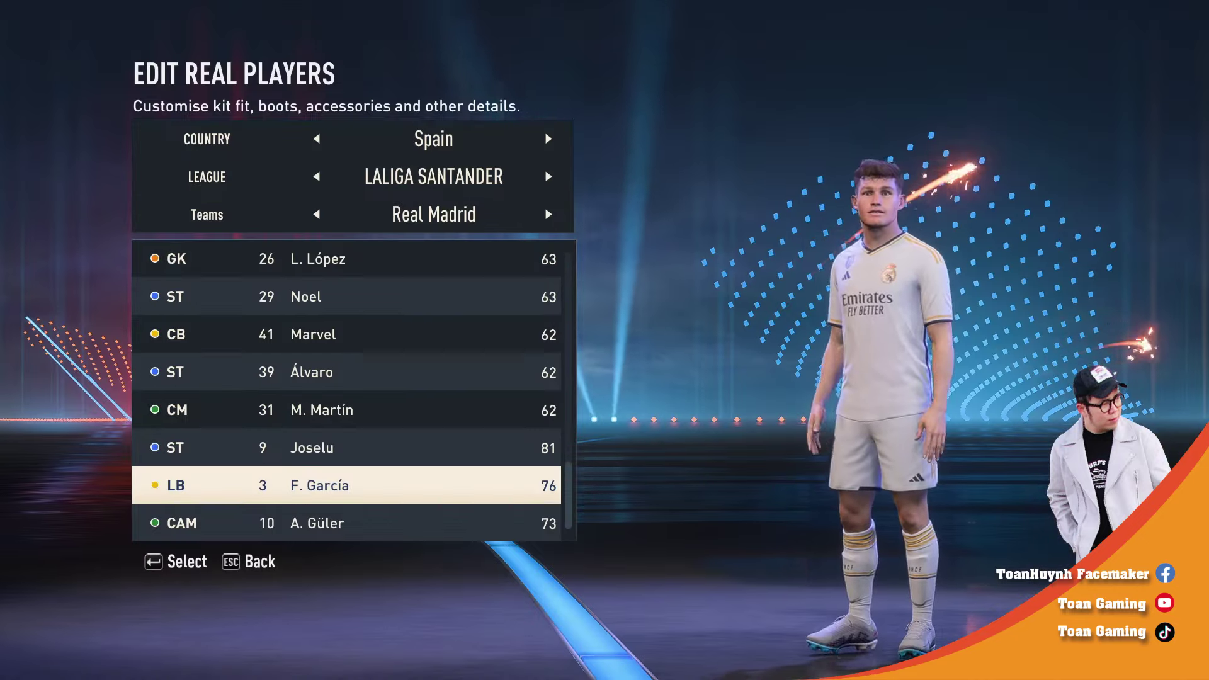
key(Return)
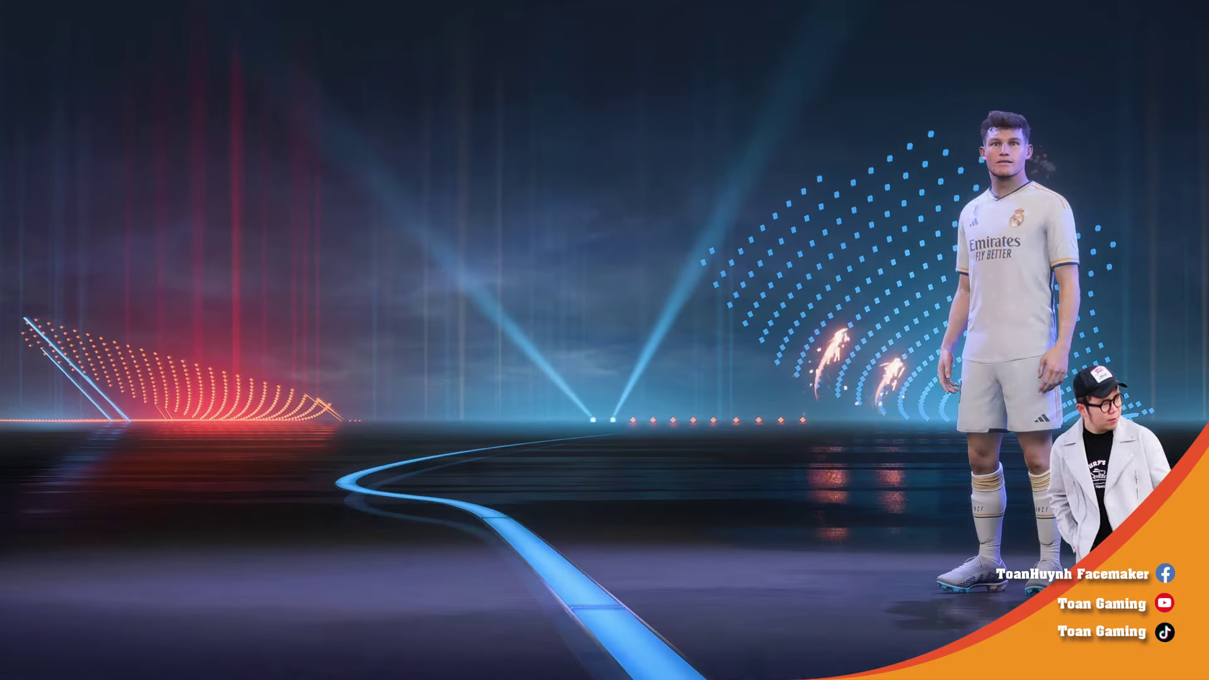
key(q)
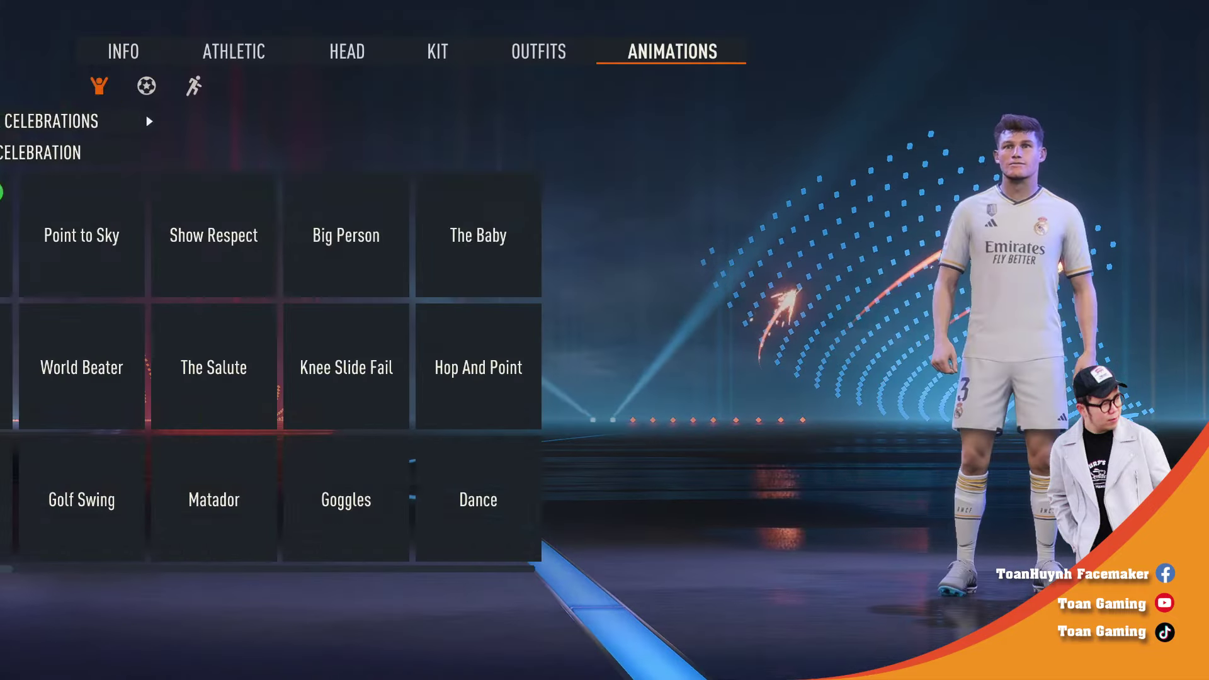
key(q)
key(q)
key(q)
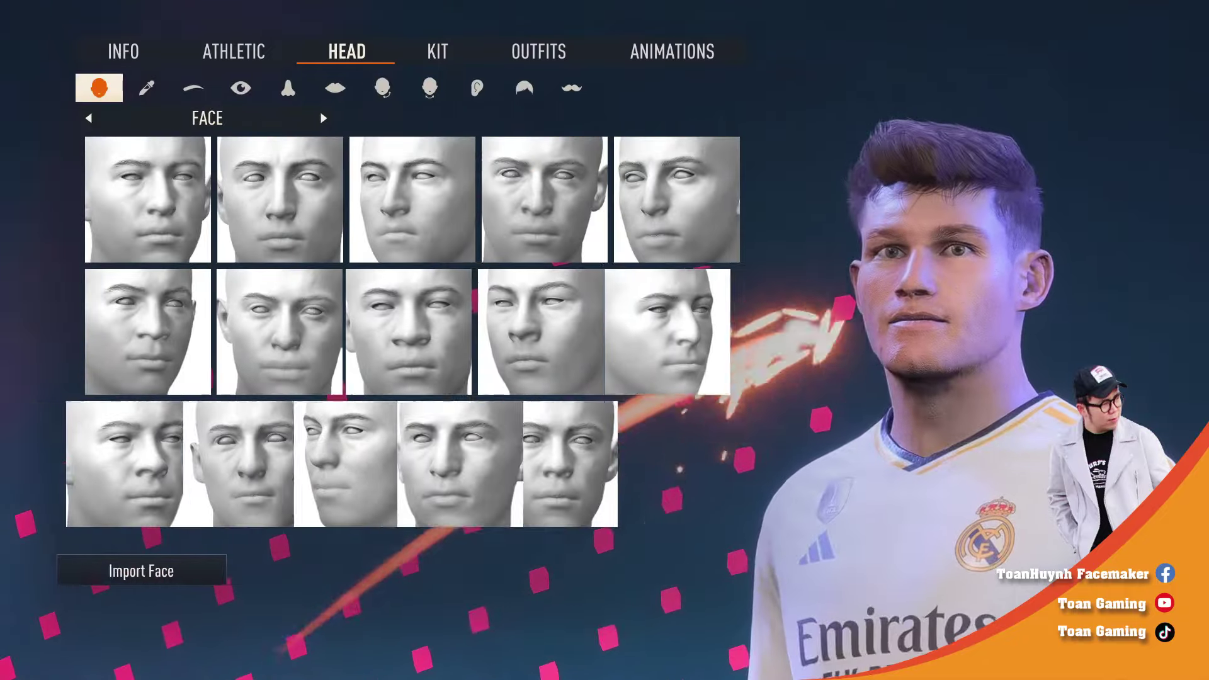
key(KP_6)
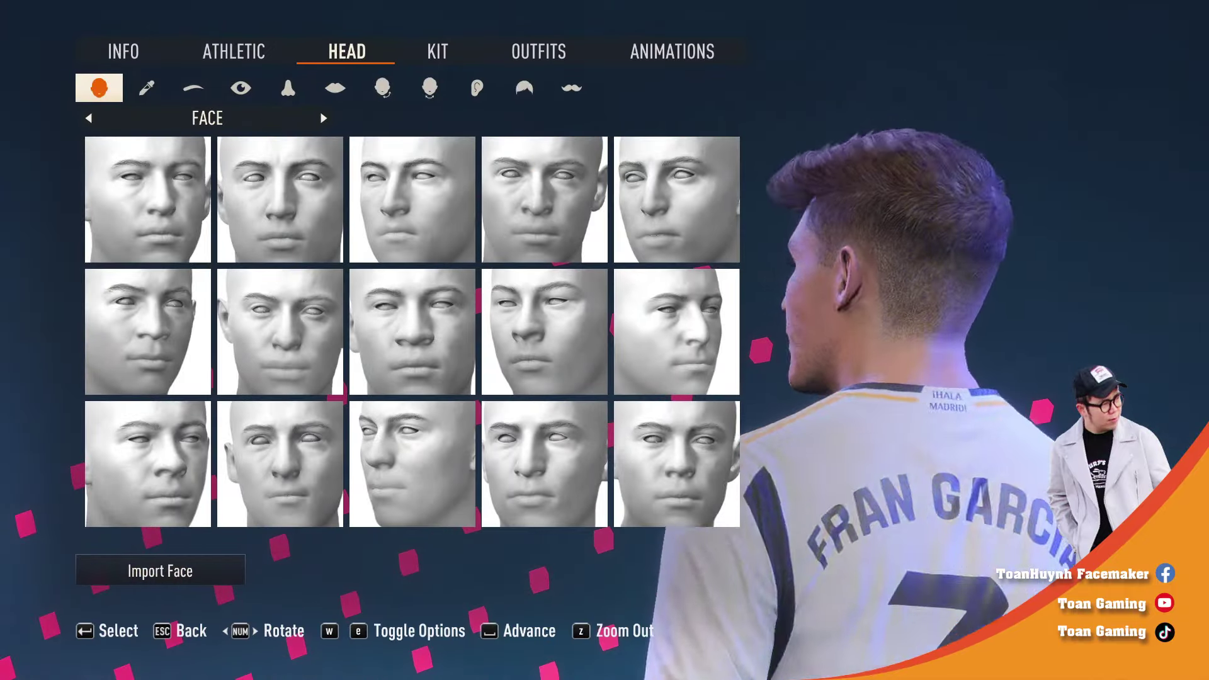
key(KP_6)
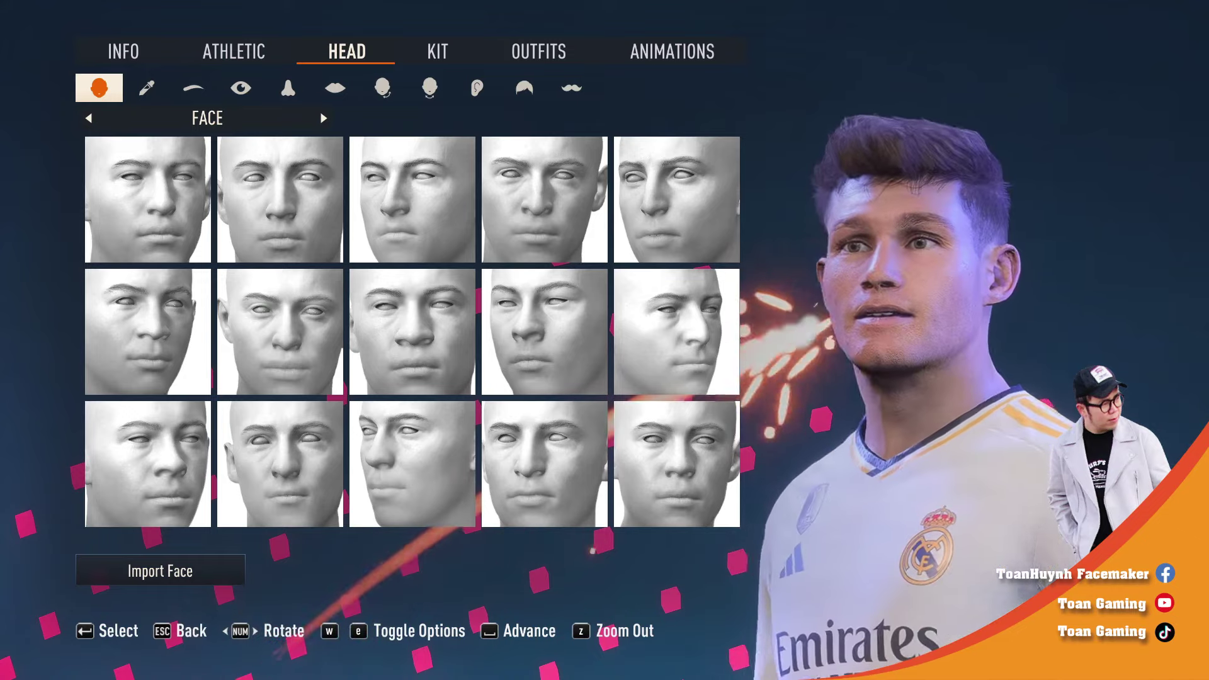
Step: Look over the player's full body while browsing the kit fit and boots options, and return to the head section
key(q)
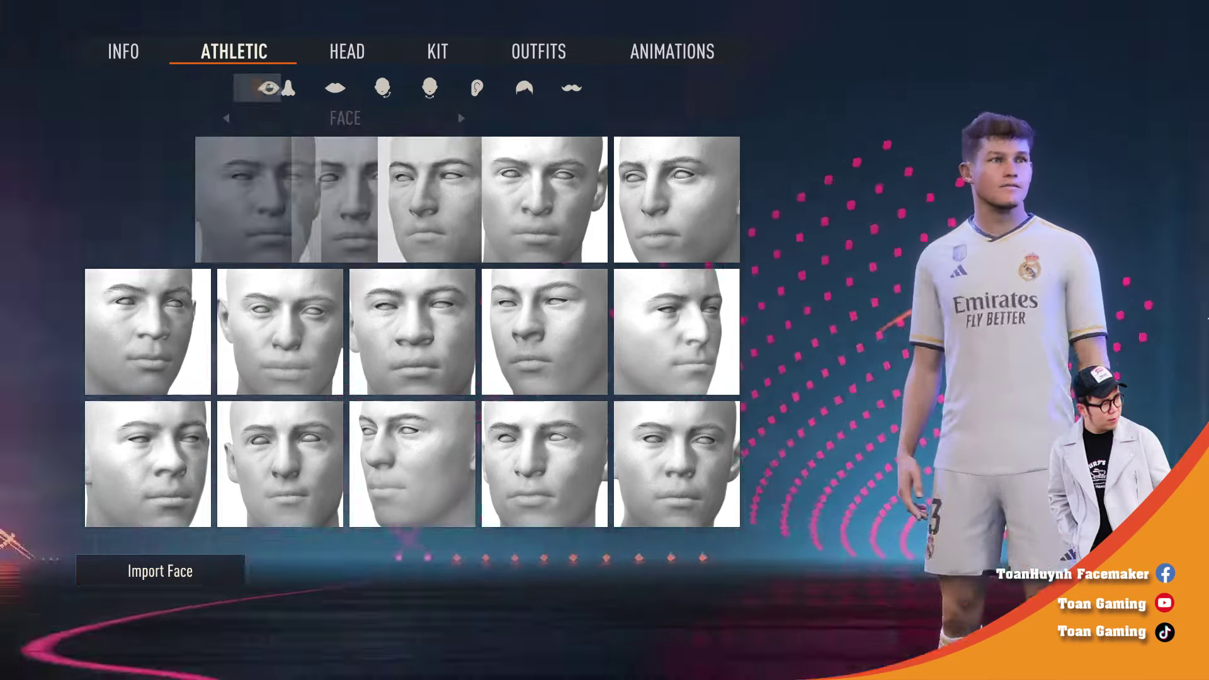
key(q)
key(q)
key(q)
key(q)
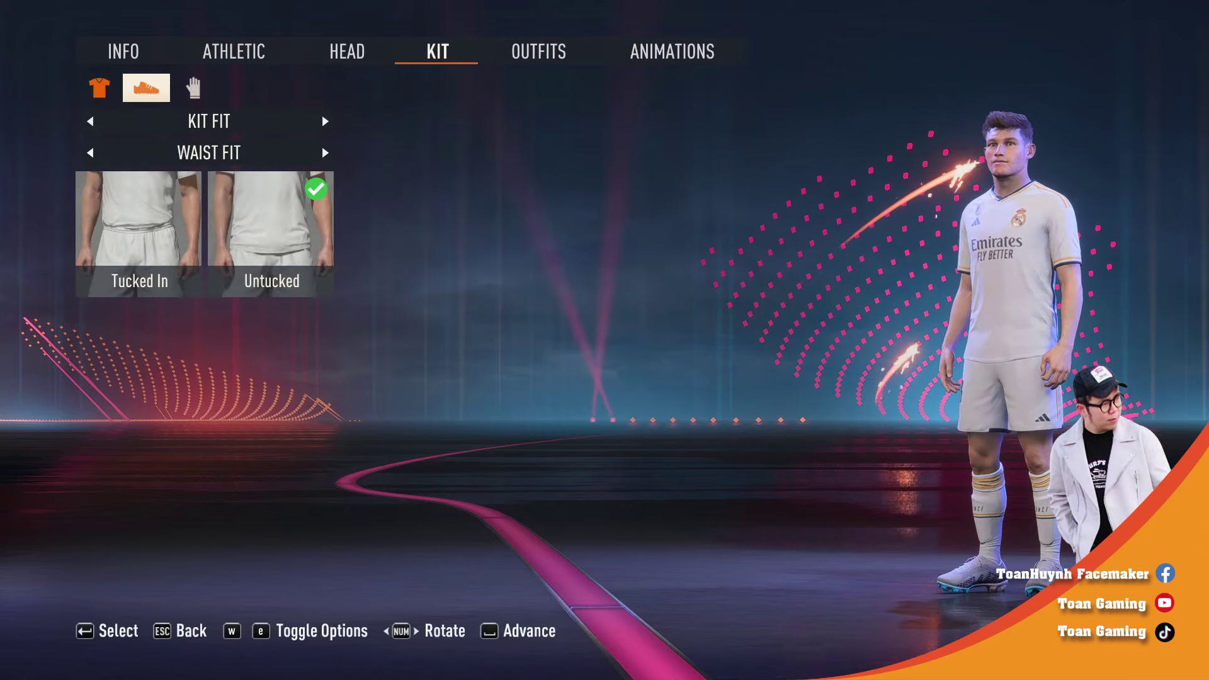
key(Down)
key(Up)
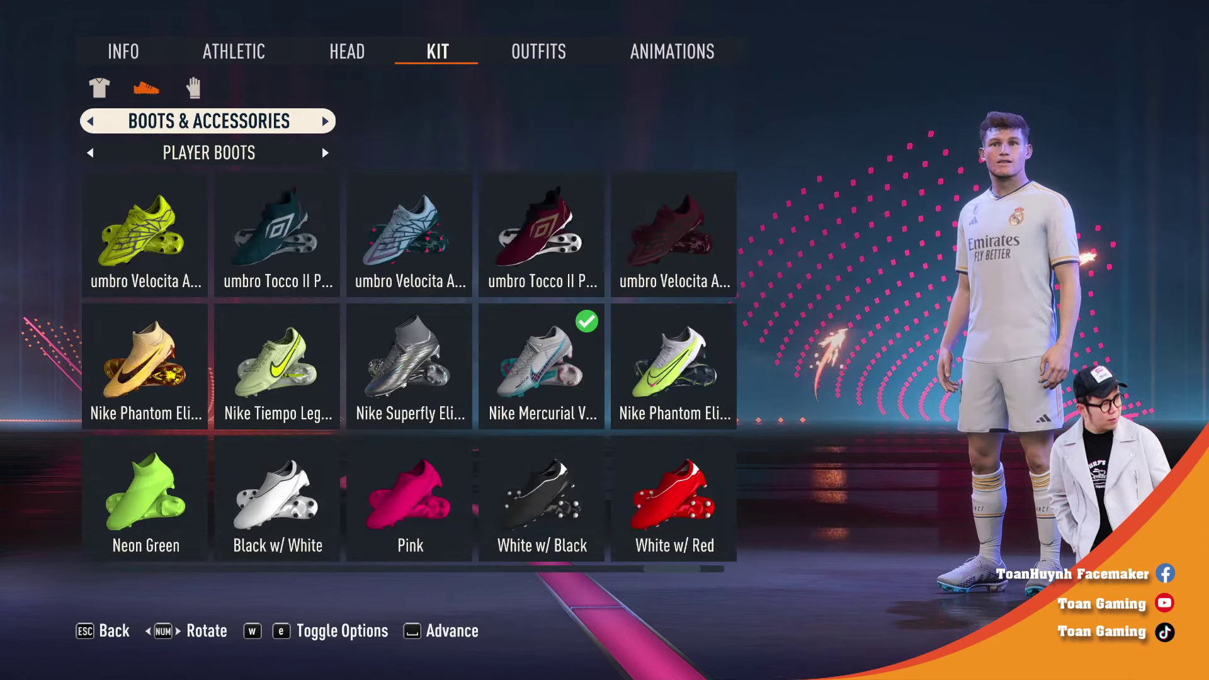
key(q)
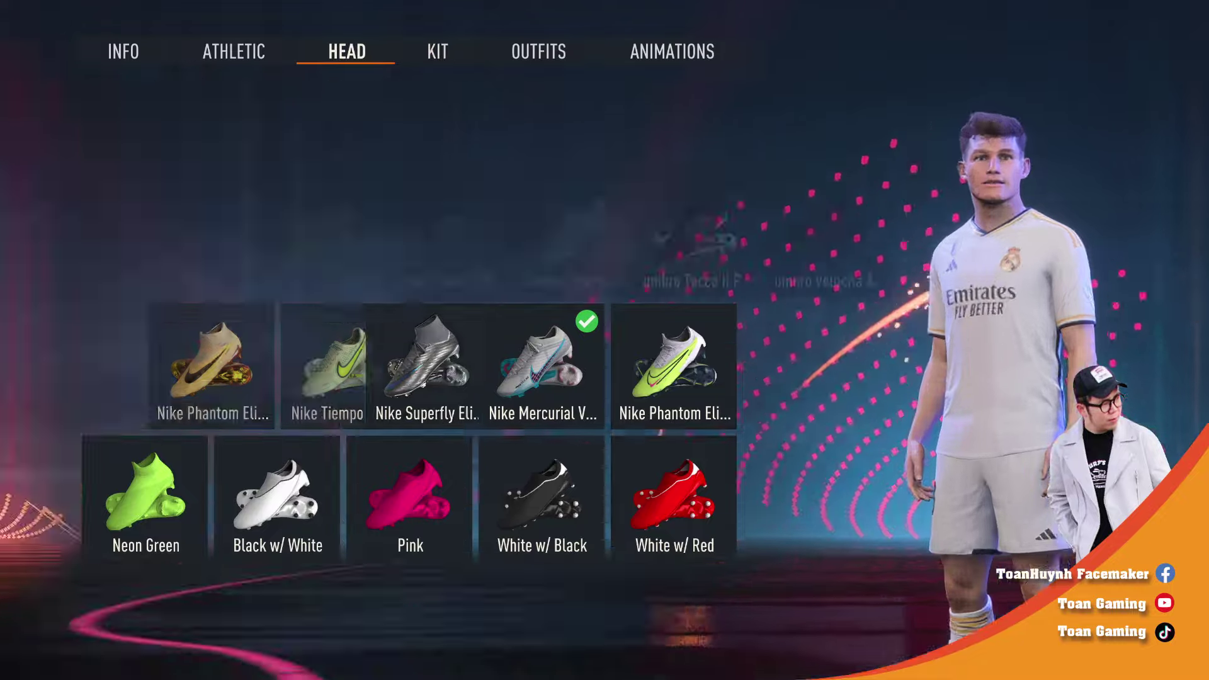